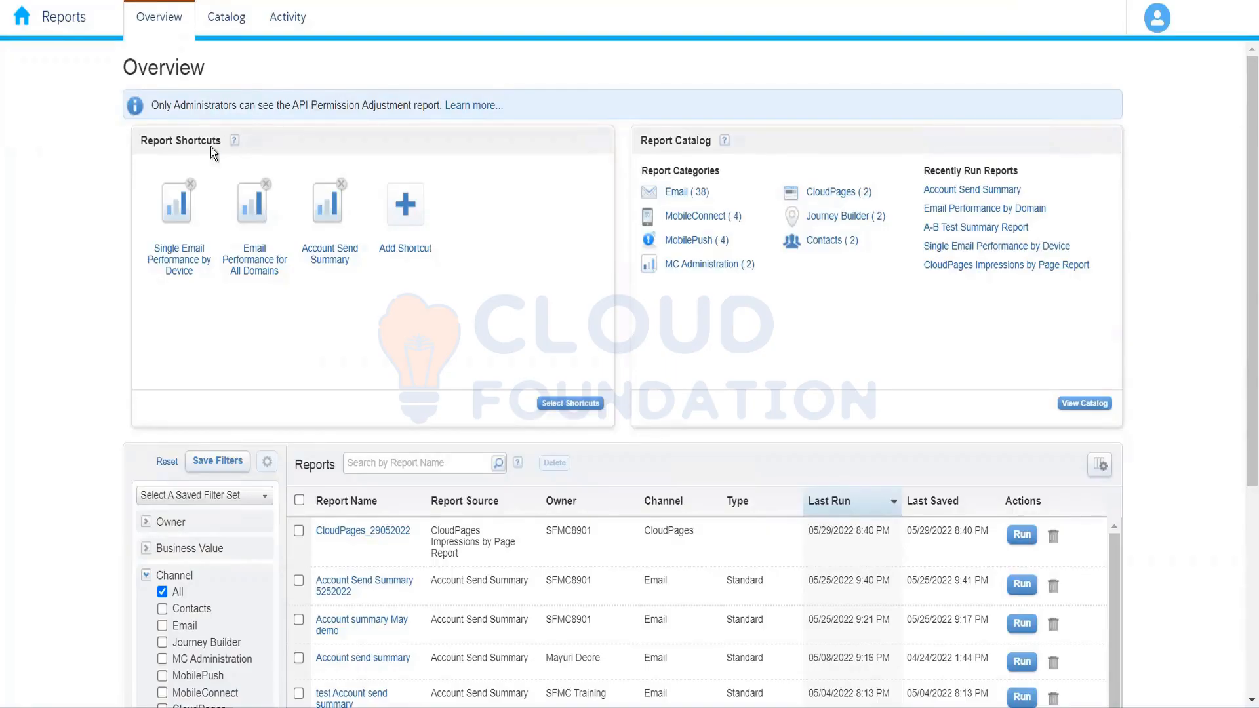
left_click(421, 239)
mouse_move(331, 272)
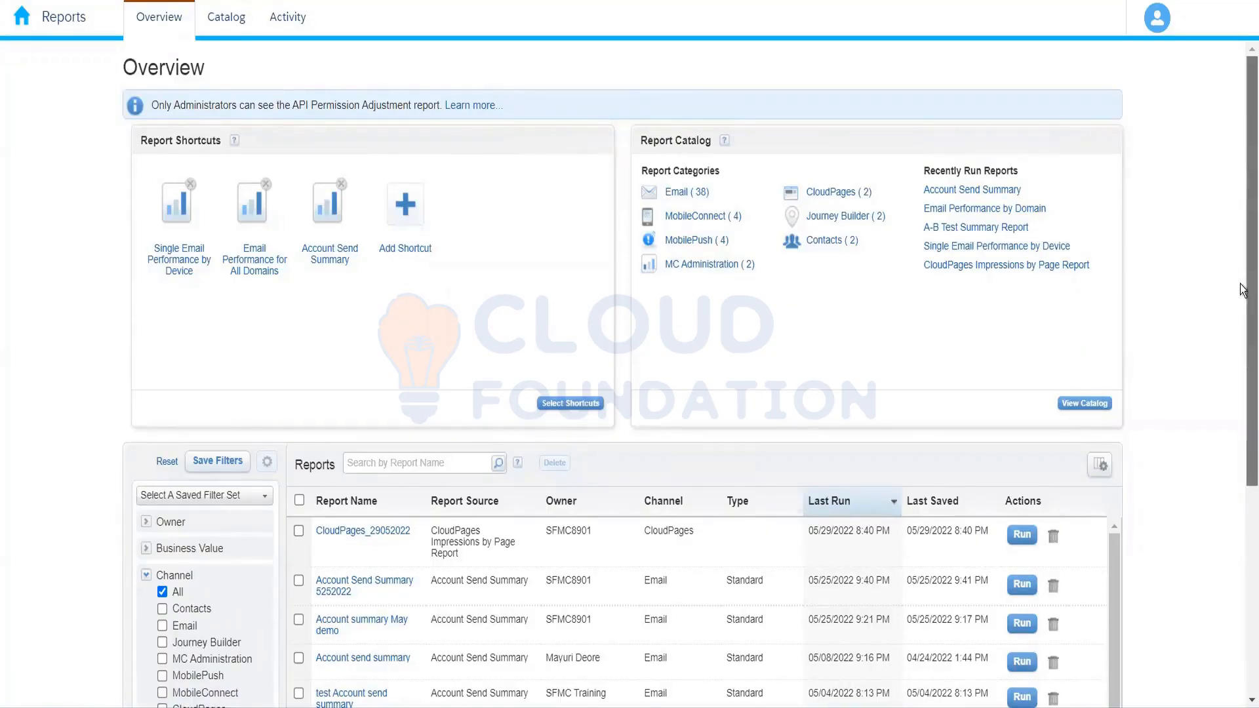
Filter the saved reports by the Email channel and restore the channel filter to All
left_click_drag(1243, 267, 1241, 432)
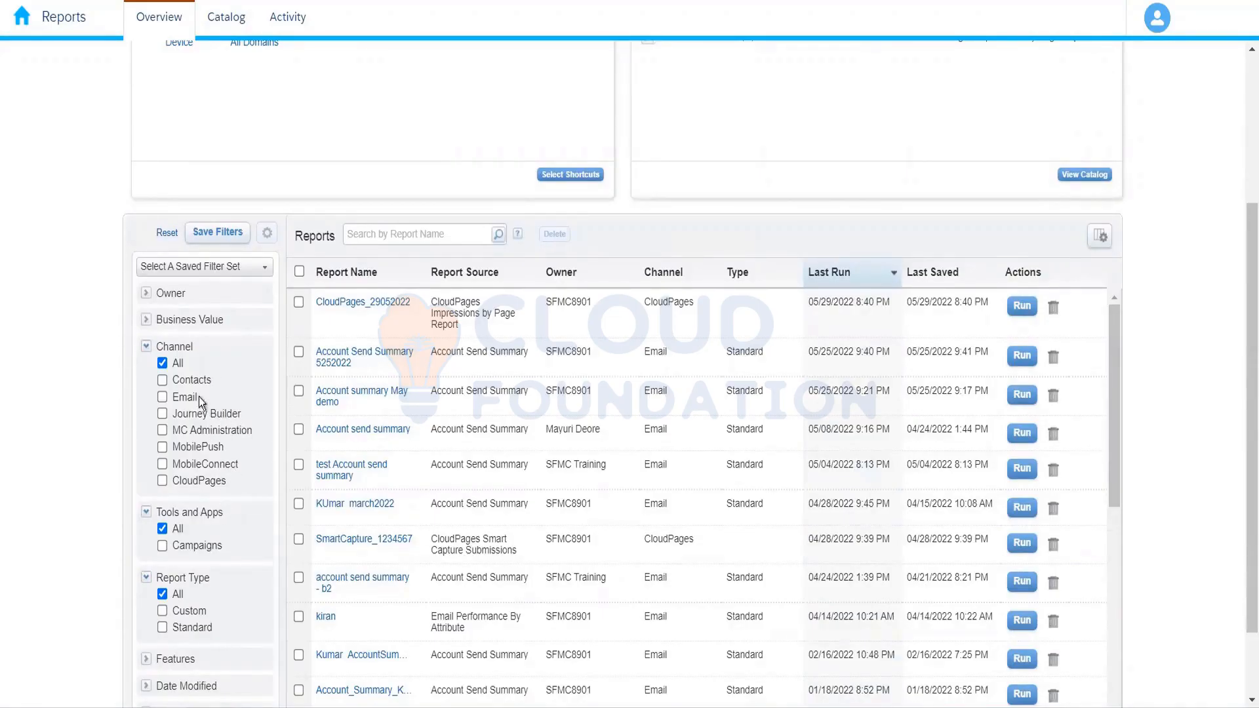
left_click(162, 363)
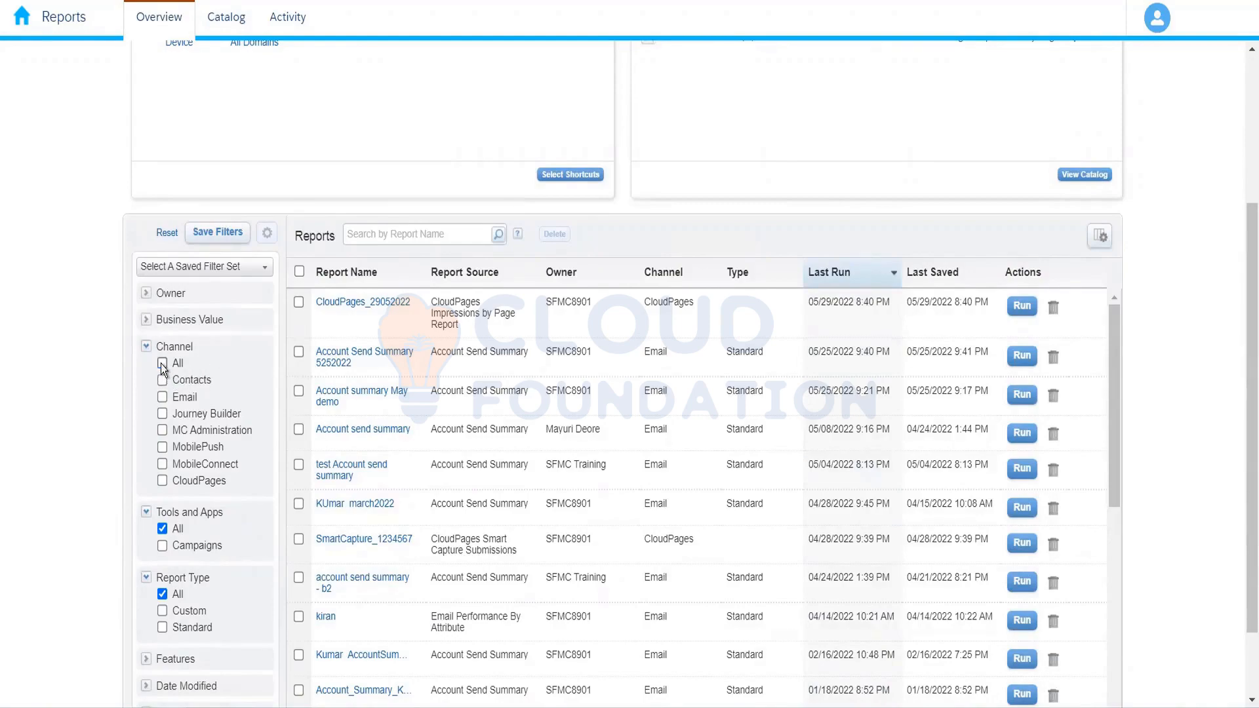
left_click(162, 397)
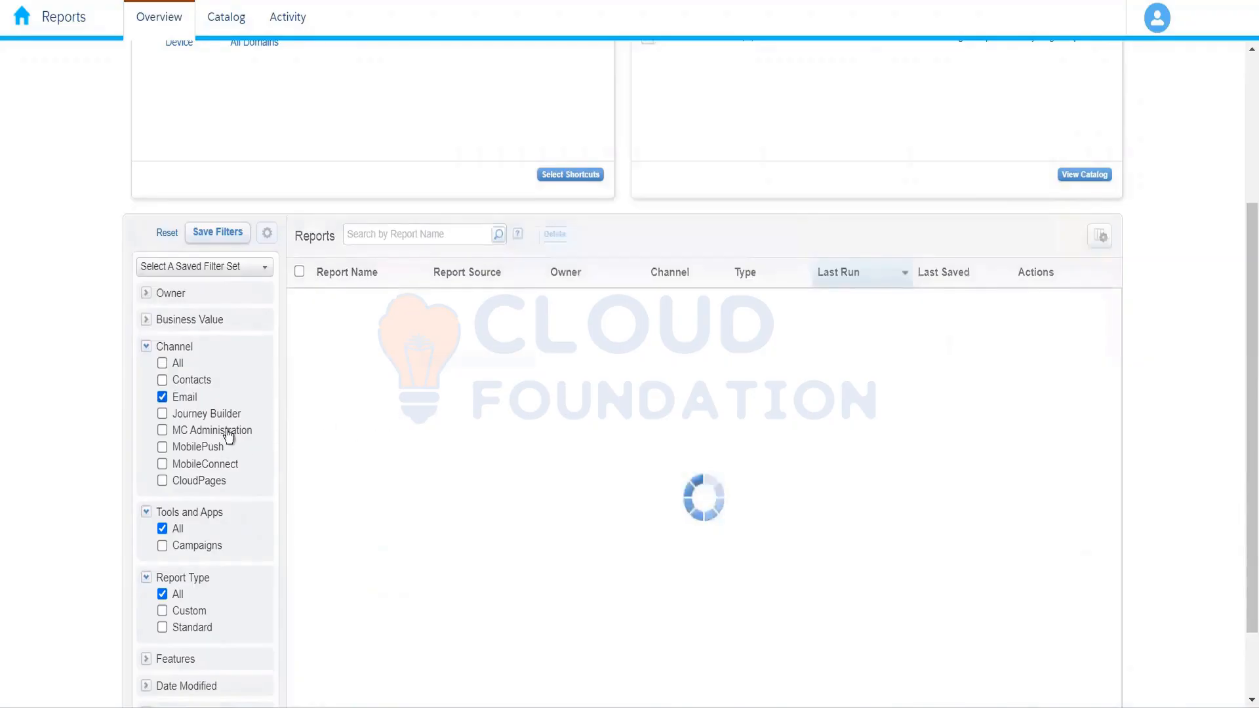
left_click(162, 364)
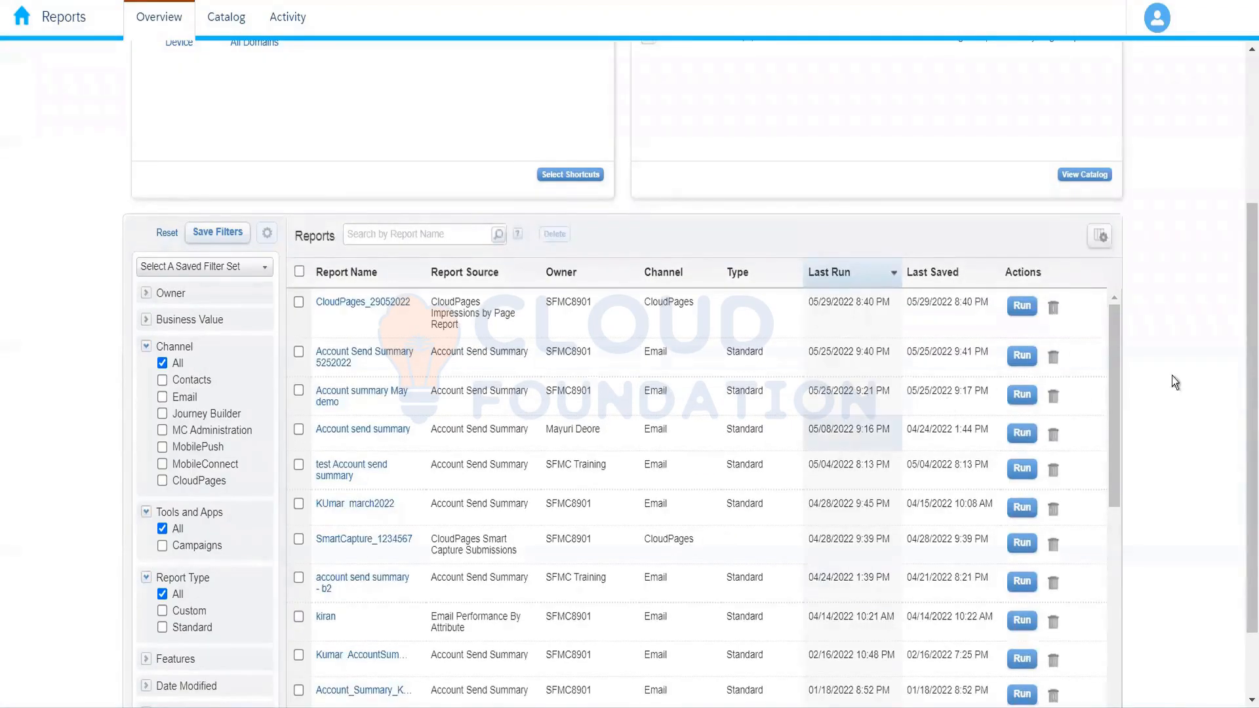
Examine the remaining filters of the saved reports list, including the Date Modified options
scroll(1242, 495, "down", 2)
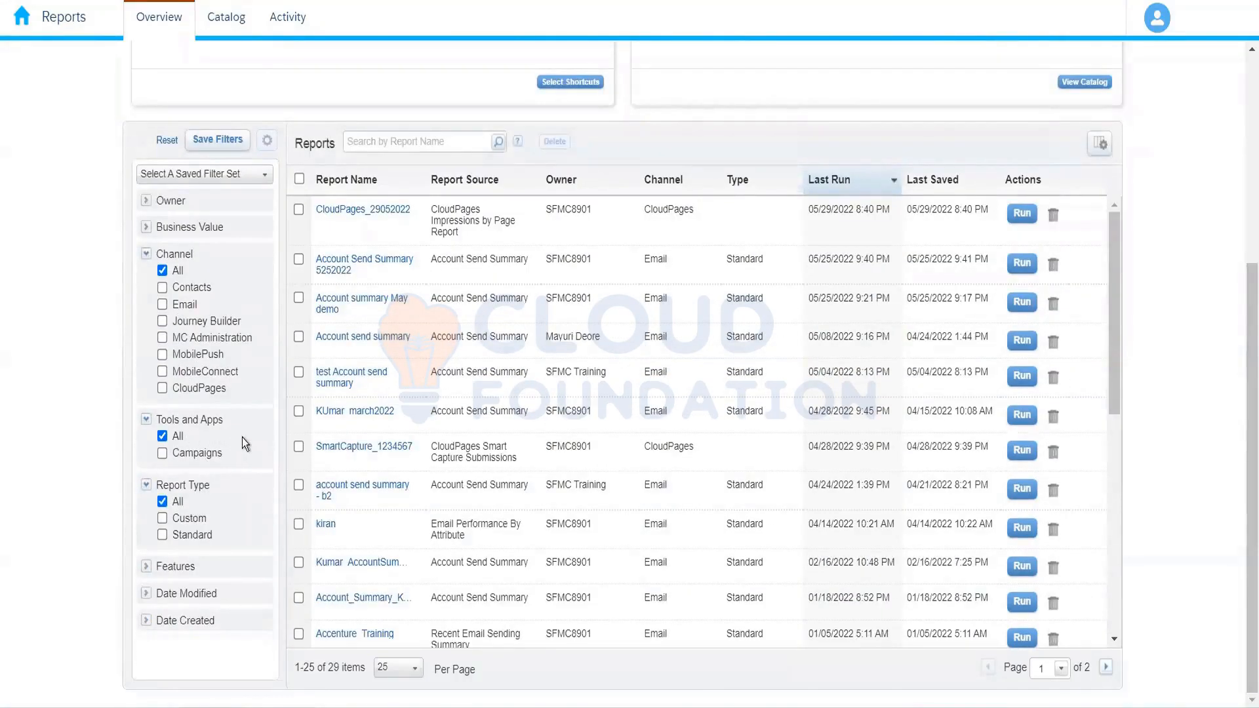
left_click(145, 593)
left_click(145, 594)
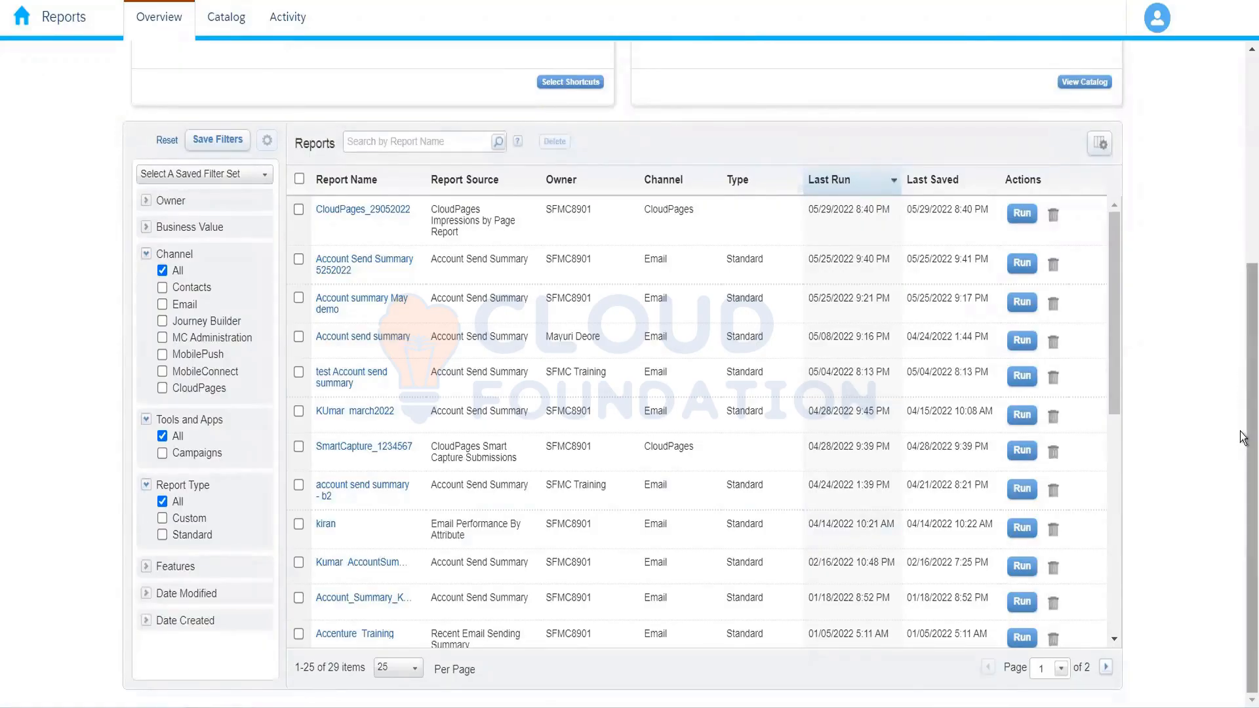
scroll(1167, 436, "up", 5)
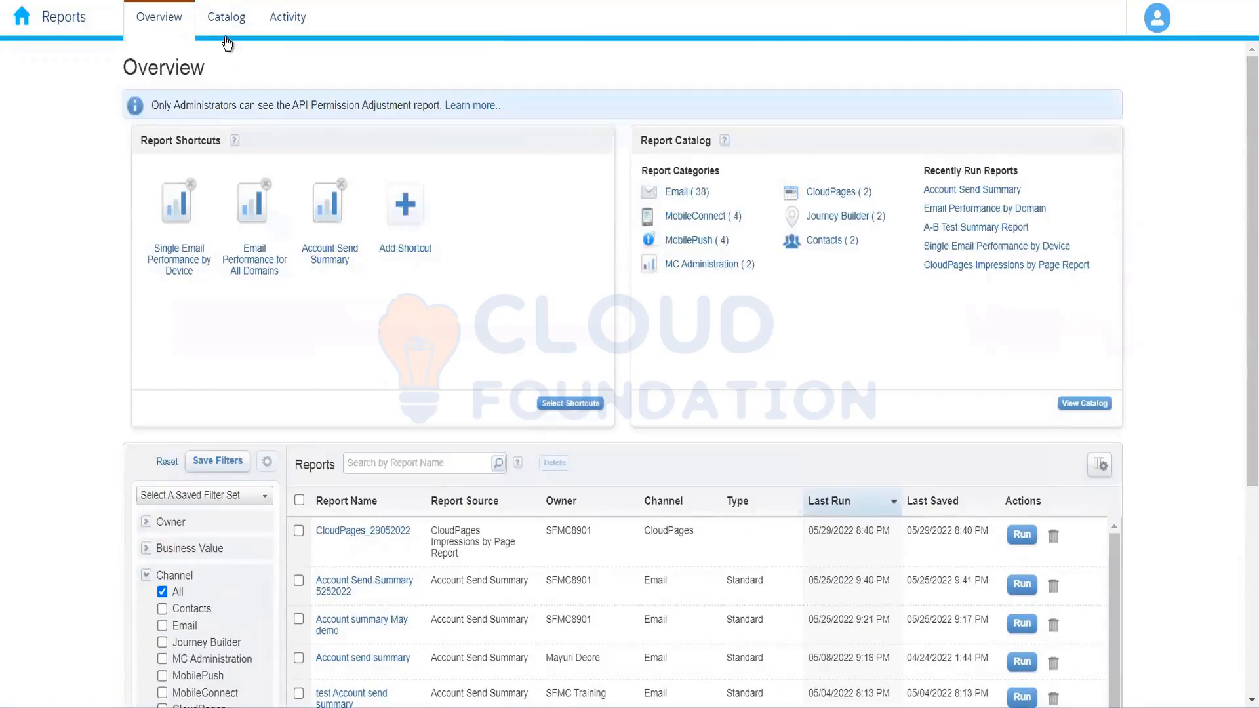
Create an Account Send Summary report from the report catalog, submitting the default parameters
left_click(226, 33)
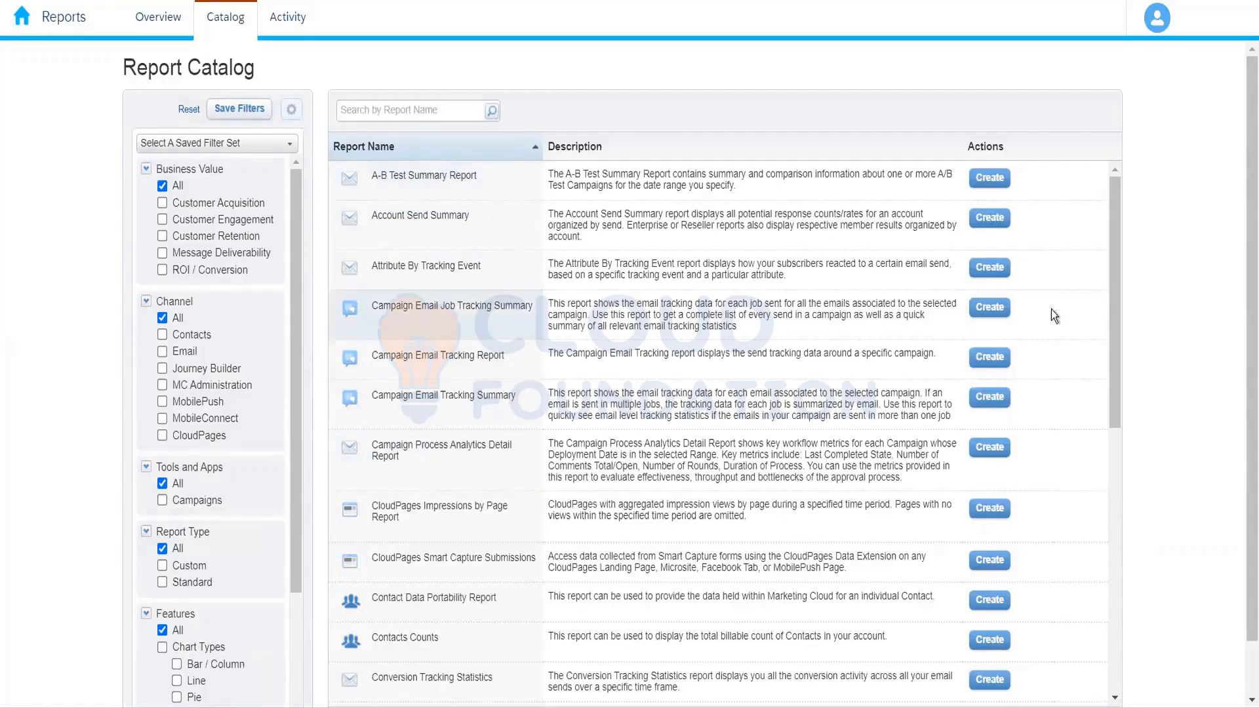
left_click_drag(1111, 317, 1111, 243)
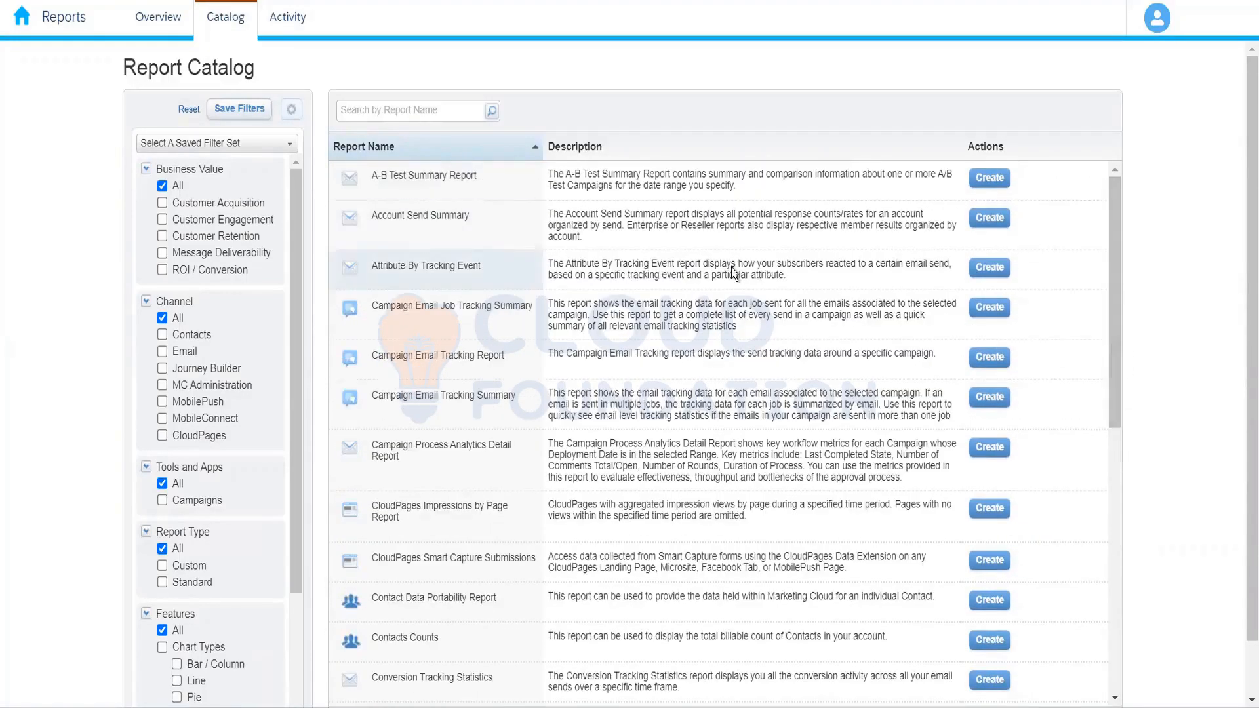
left_click(989, 217)
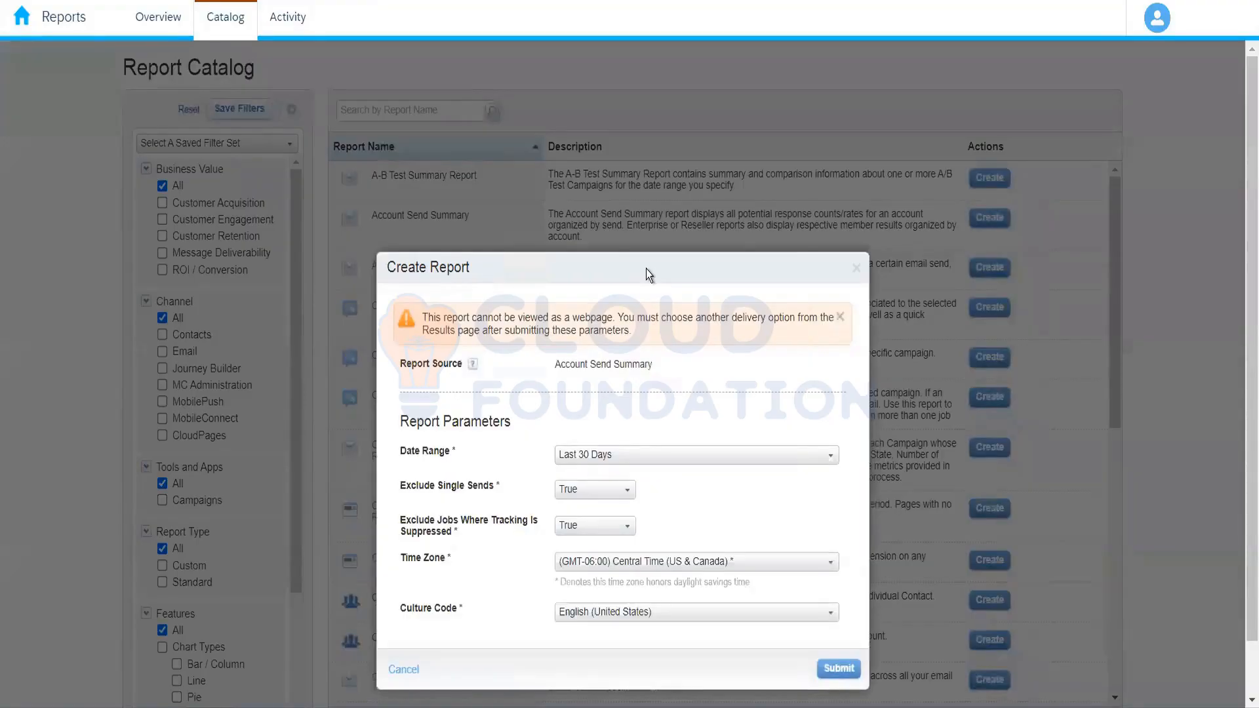
scroll(1243, 262, "down", 1)
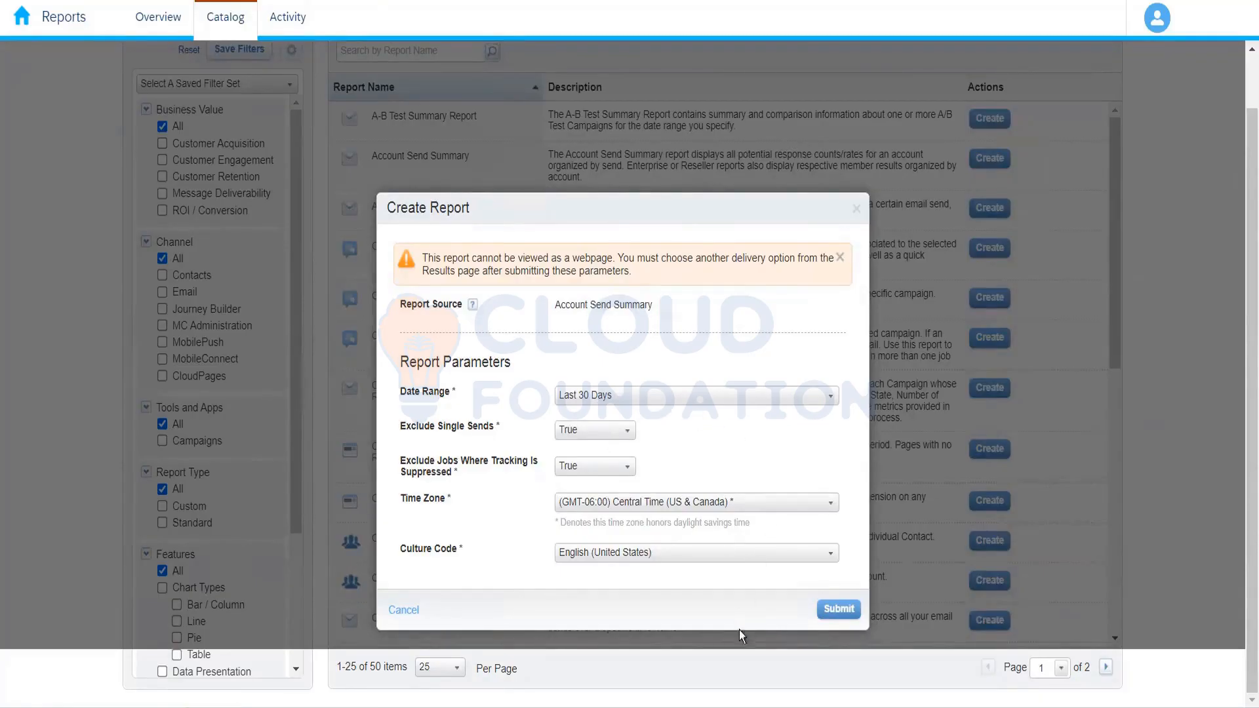
left_click(836, 612)
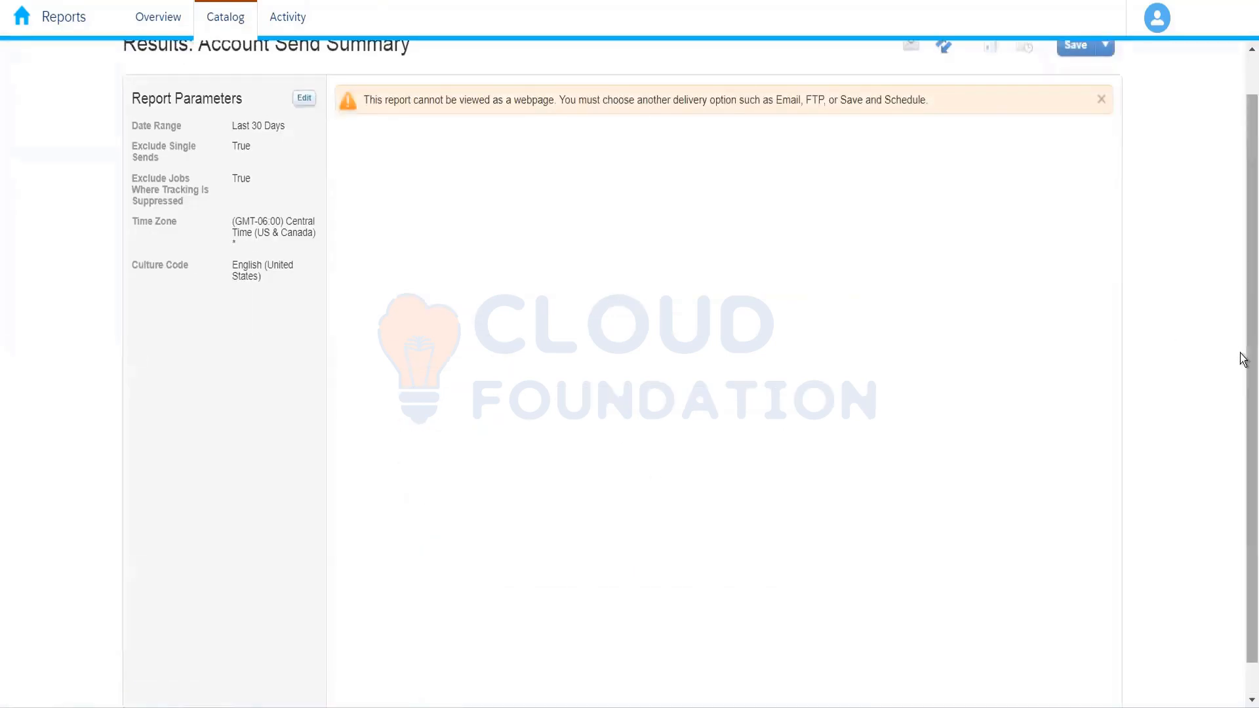
Start emailing the report results with the filename "Account Send Summary Report - Current Month", and cancel the delivery
left_click_drag(1242, 357, 1242, 199)
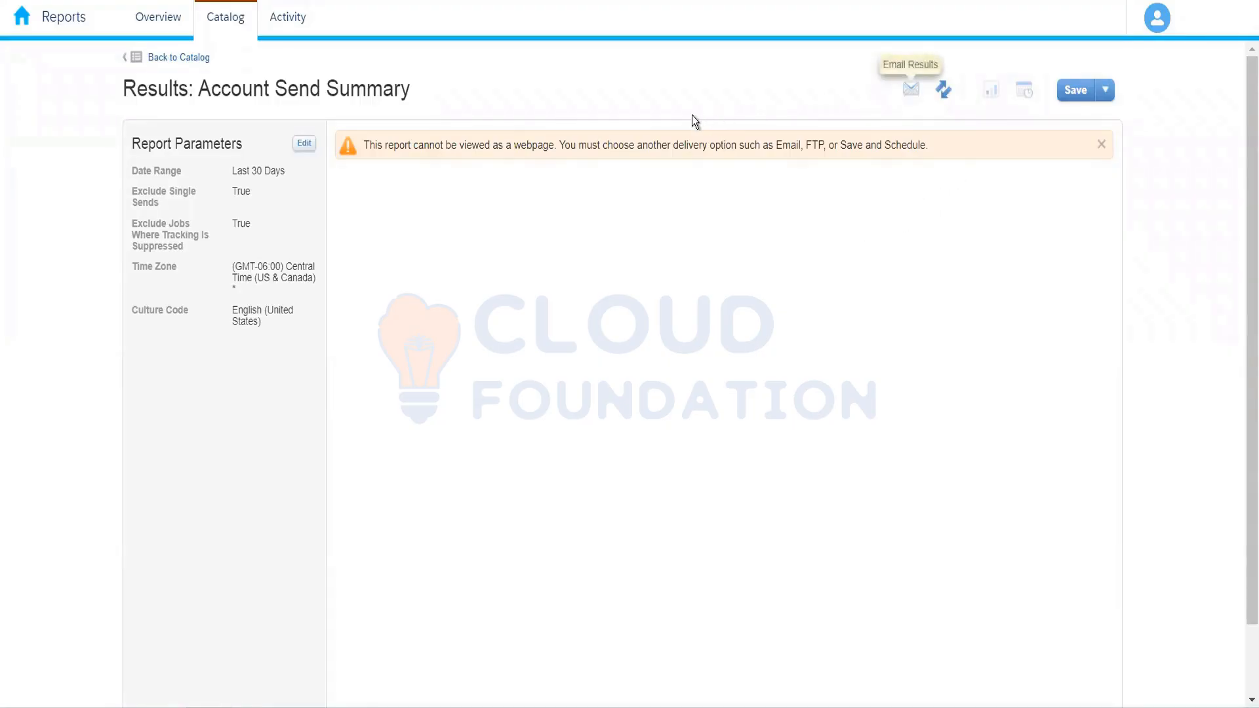
left_click(911, 93)
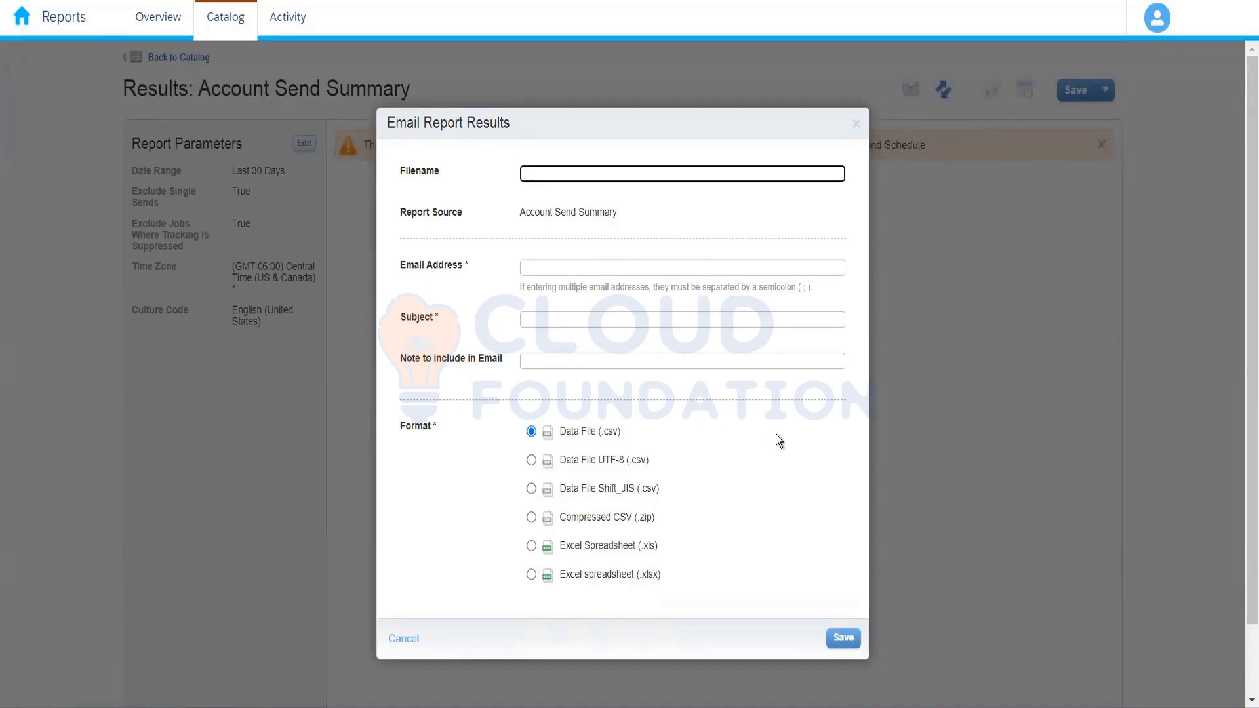
type("Account Se")
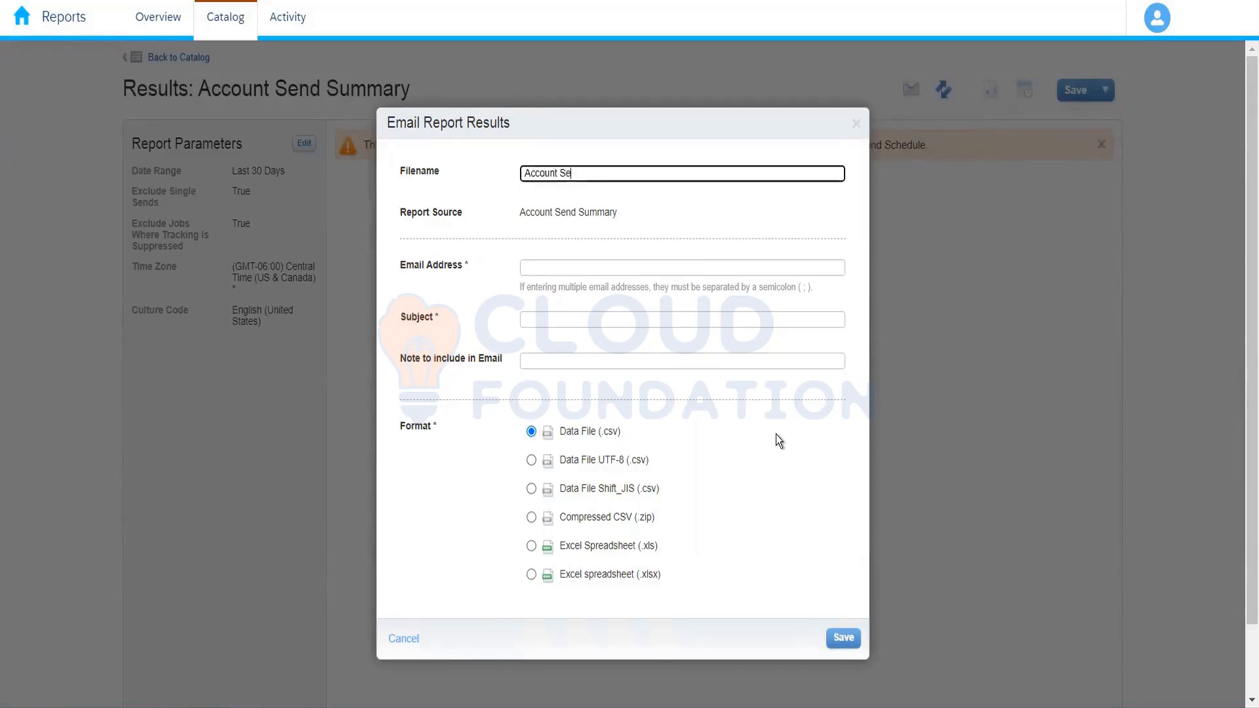
type("nd Summary Report - Previoud")
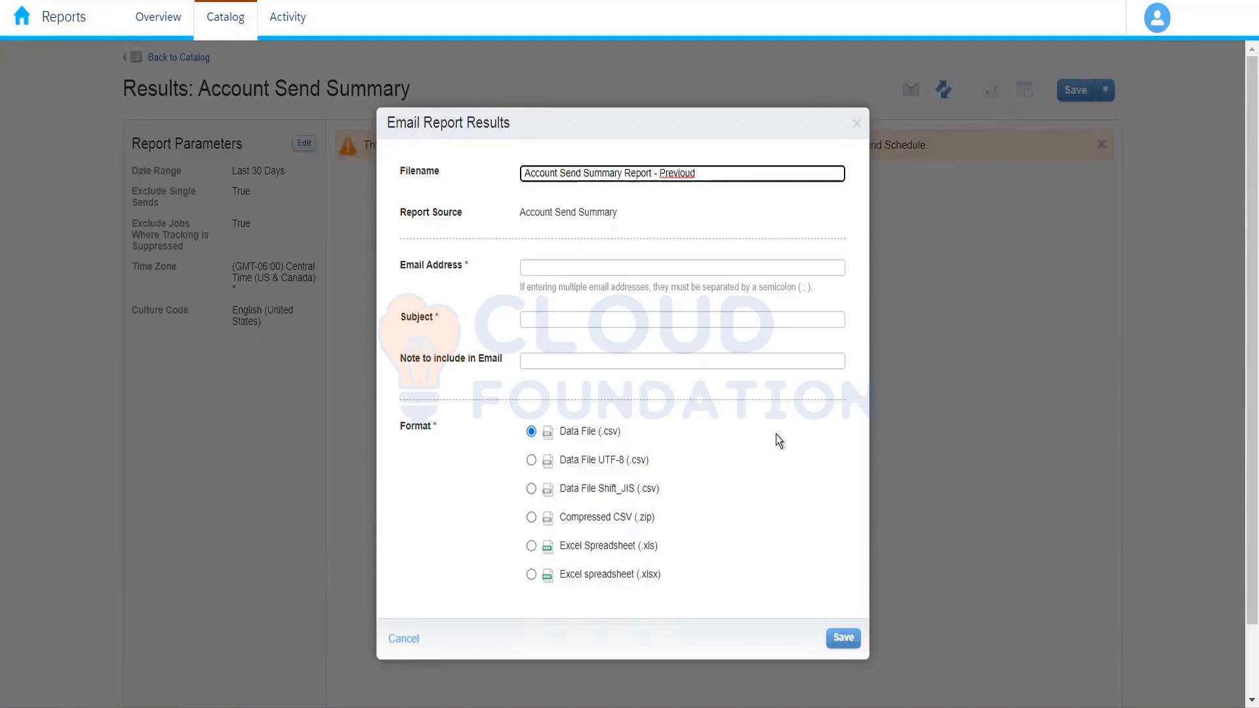
key("BackSpace")
key("BackSpace")
key("BackSpace")
key("BackSpace")
key("BackSpace")
key("BackSpace")
key("BackSpace")
key("BackSpace")
type("Current Month")
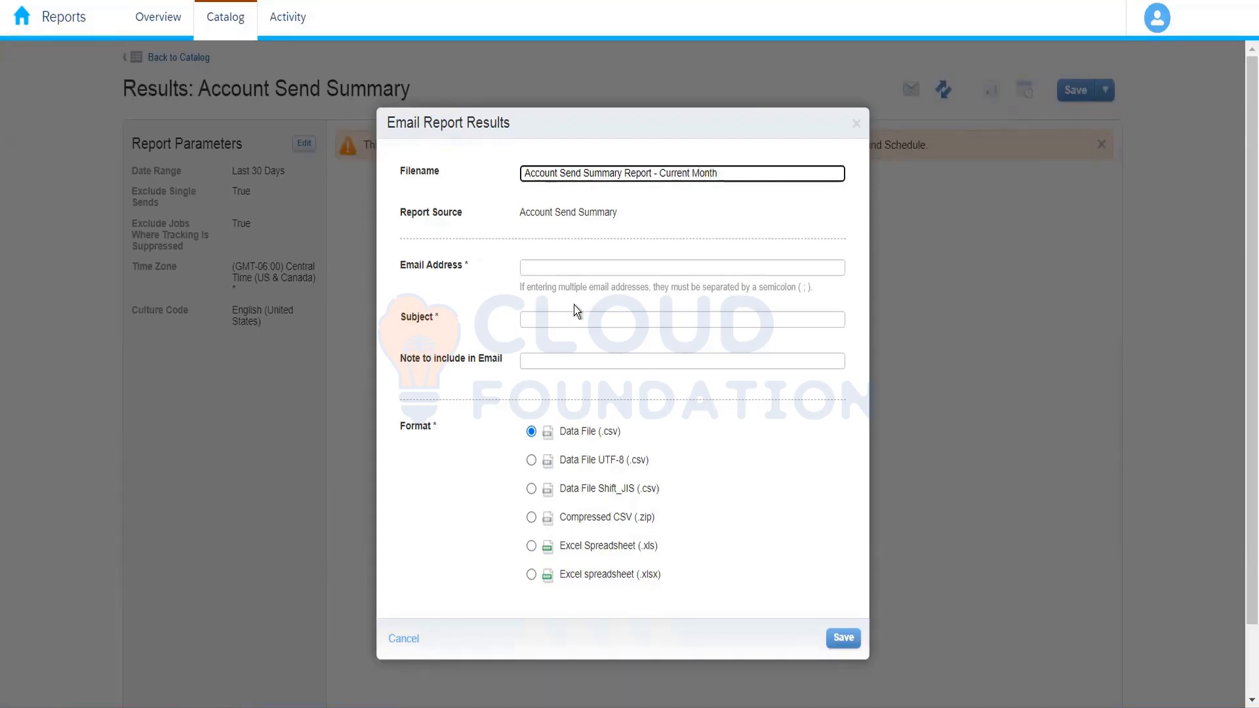
left_click(566, 267)
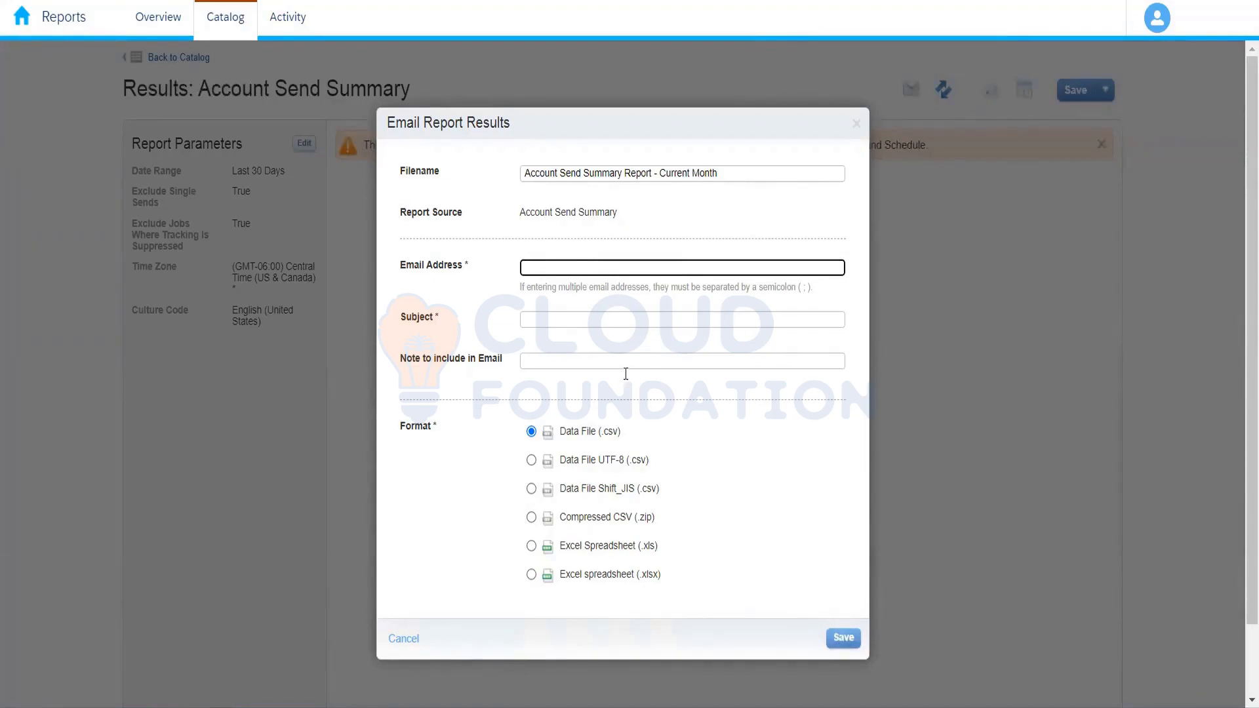
left_click(407, 640)
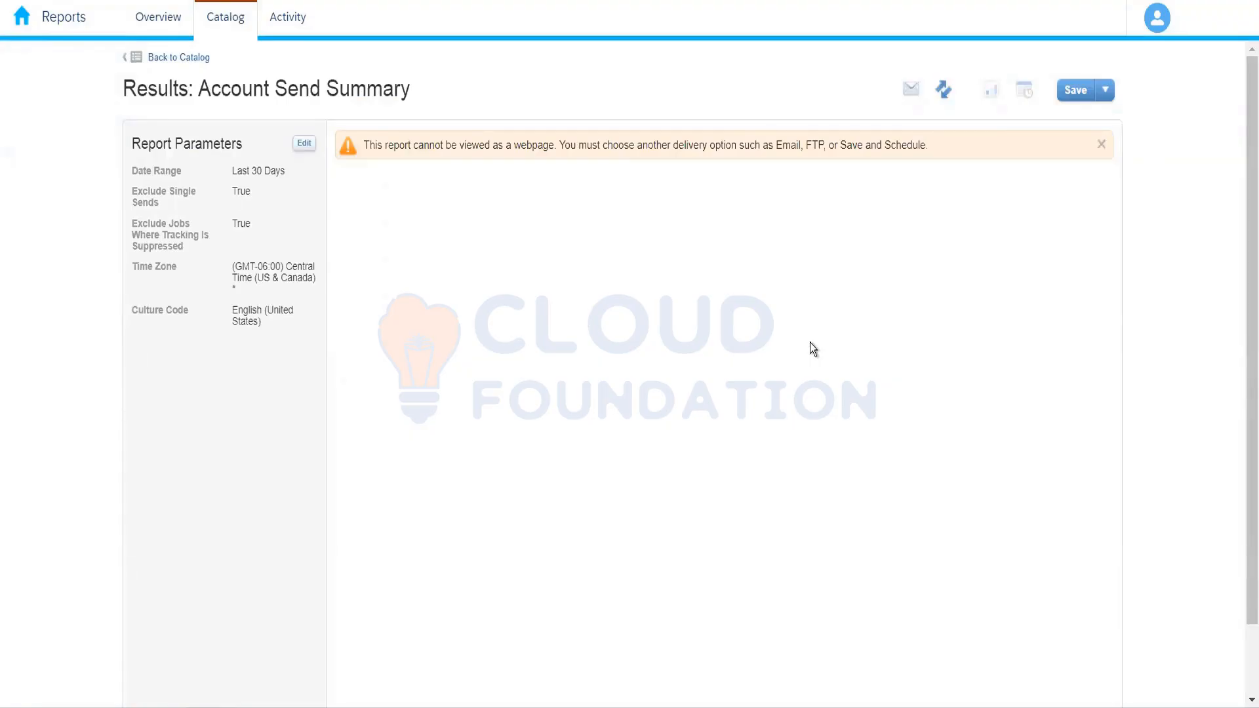
Examine the FTP delivery options for the report results, including the available FTP locations, and cancel
left_click(944, 98)
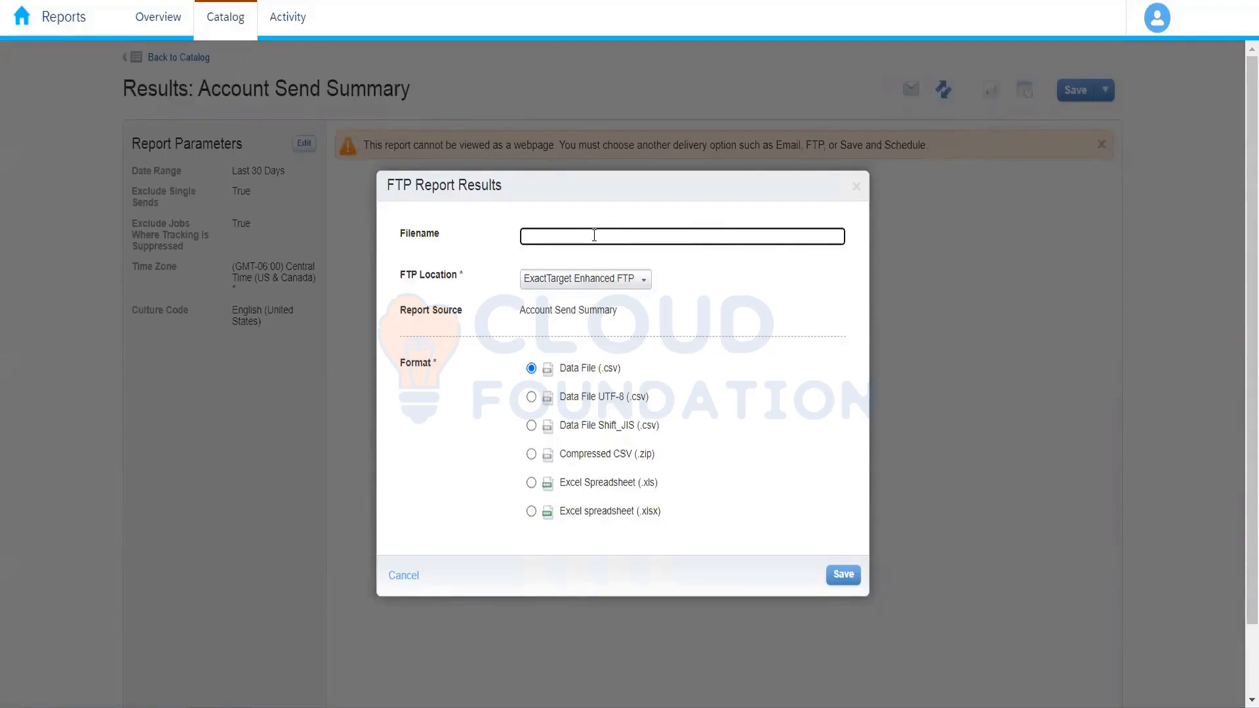
left_click(626, 285)
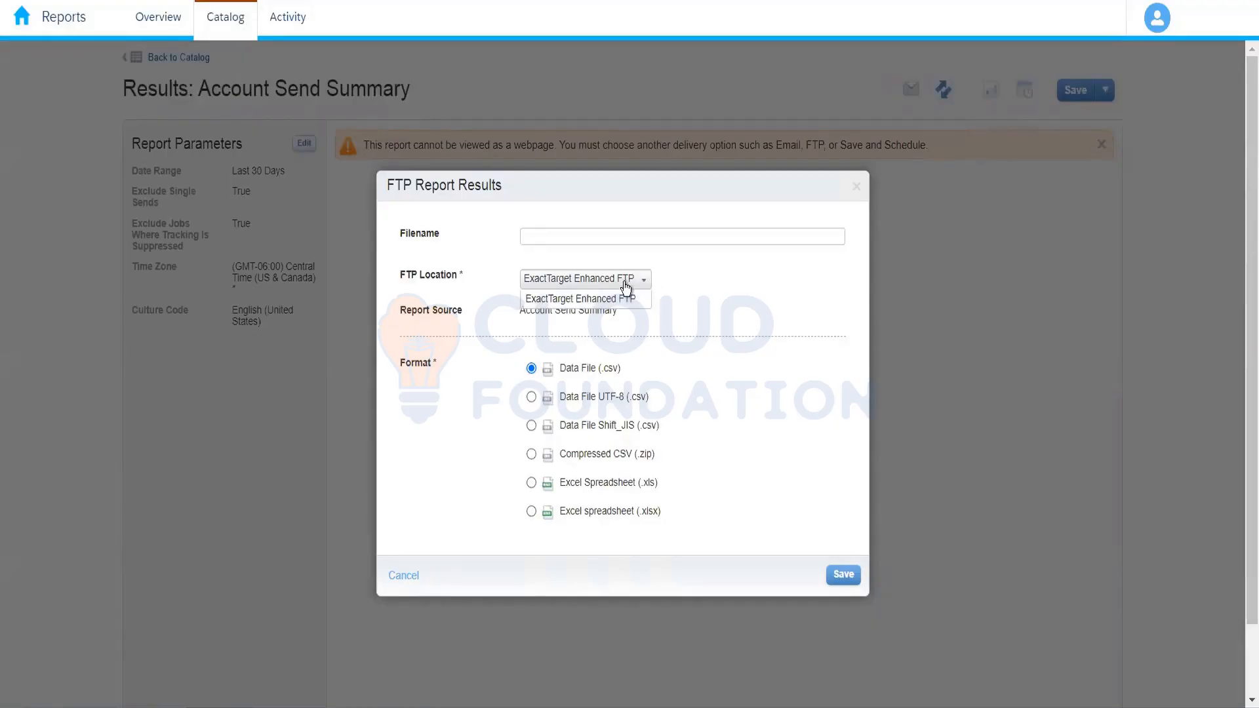
left_click(626, 287)
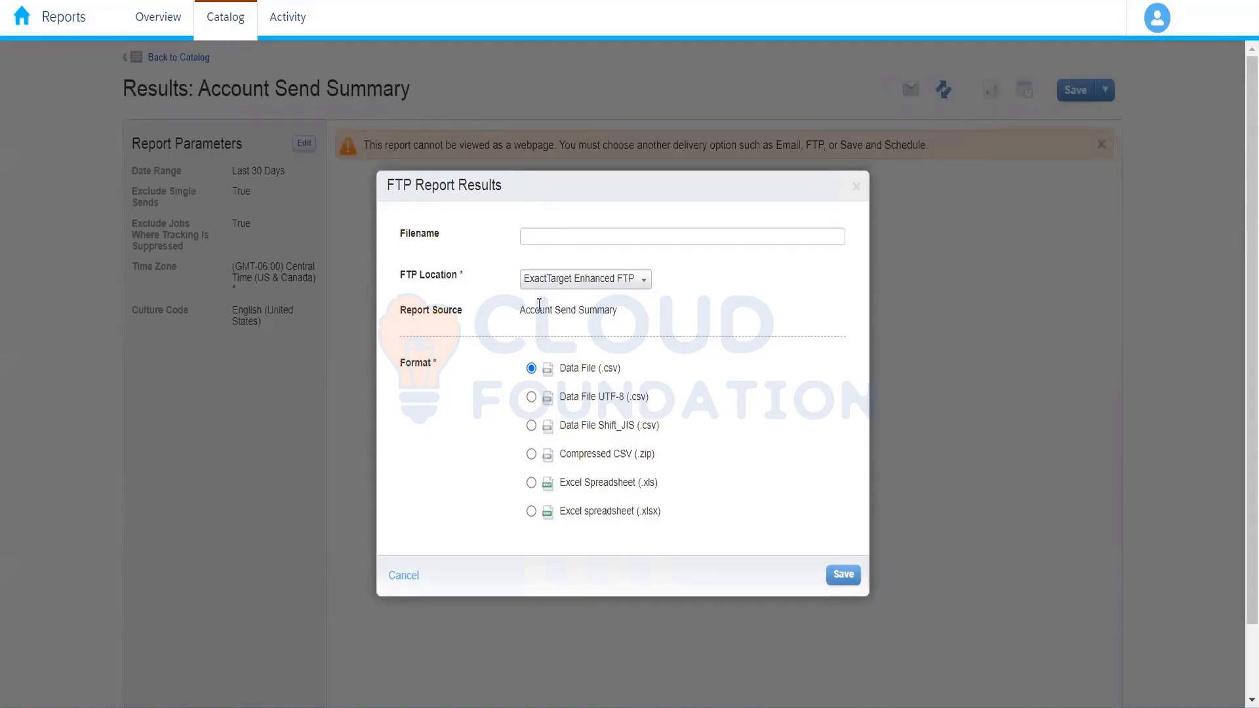
left_click(402, 577)
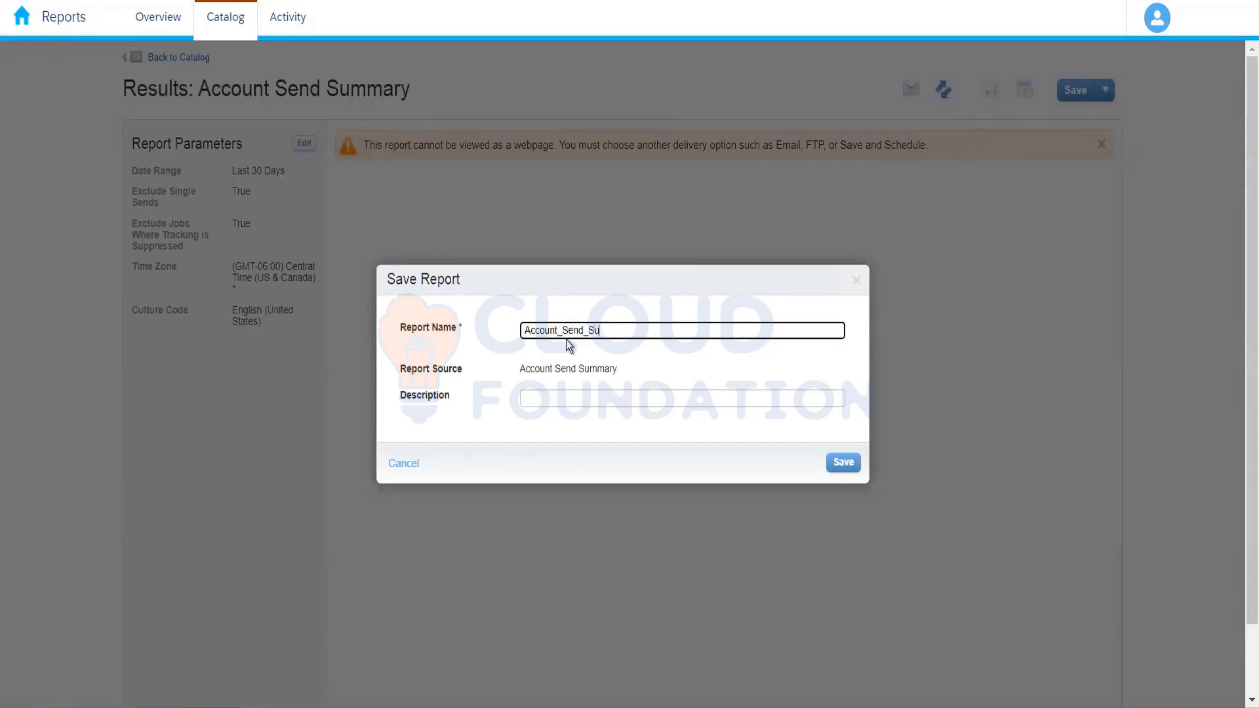
Save the report under the name Account_Send_Summary_10062022
type("mmary_10062022")
left_click(845, 464)
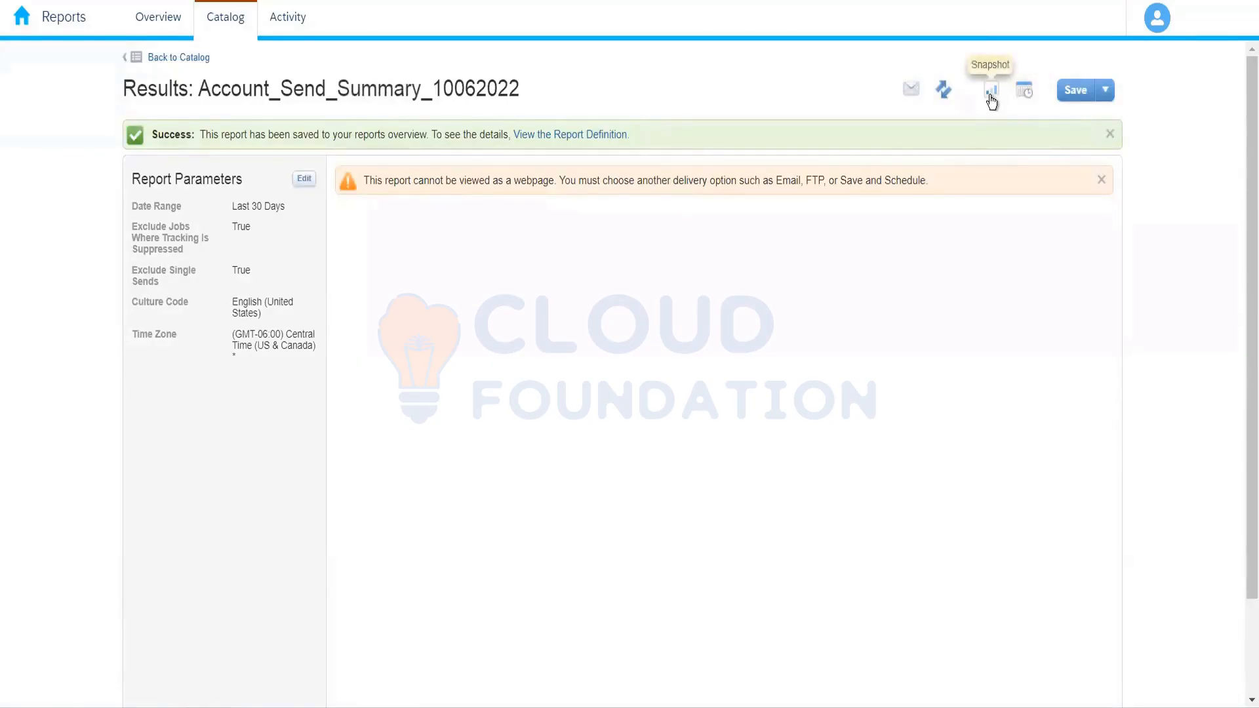
Save a snapshot of the report results as Data File (.csv) and view the report definition
left_click(991, 102)
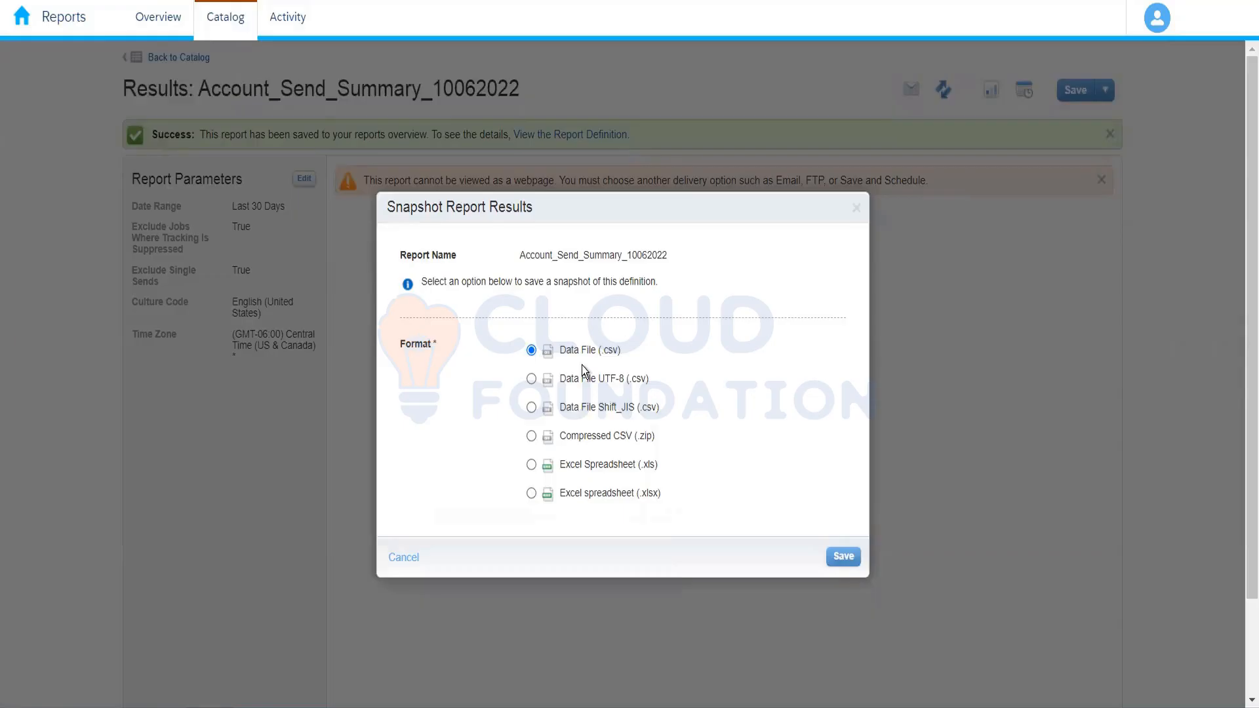
left_click(844, 563)
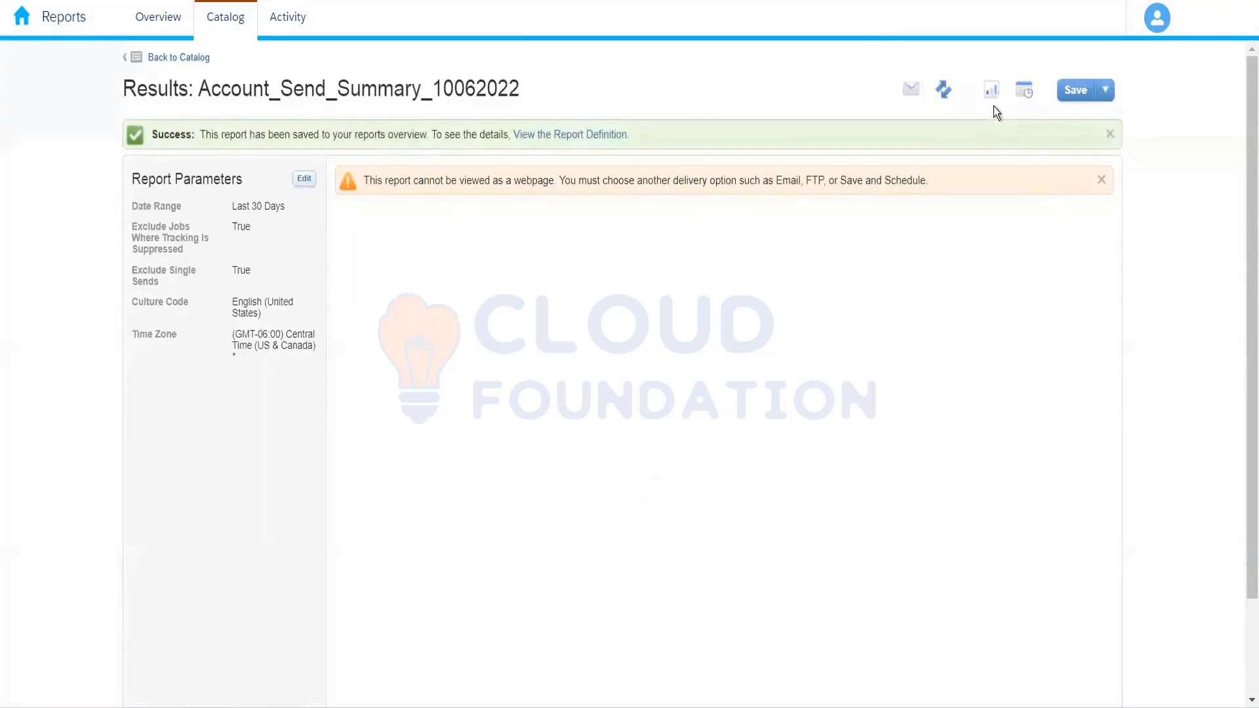
left_click(609, 134)
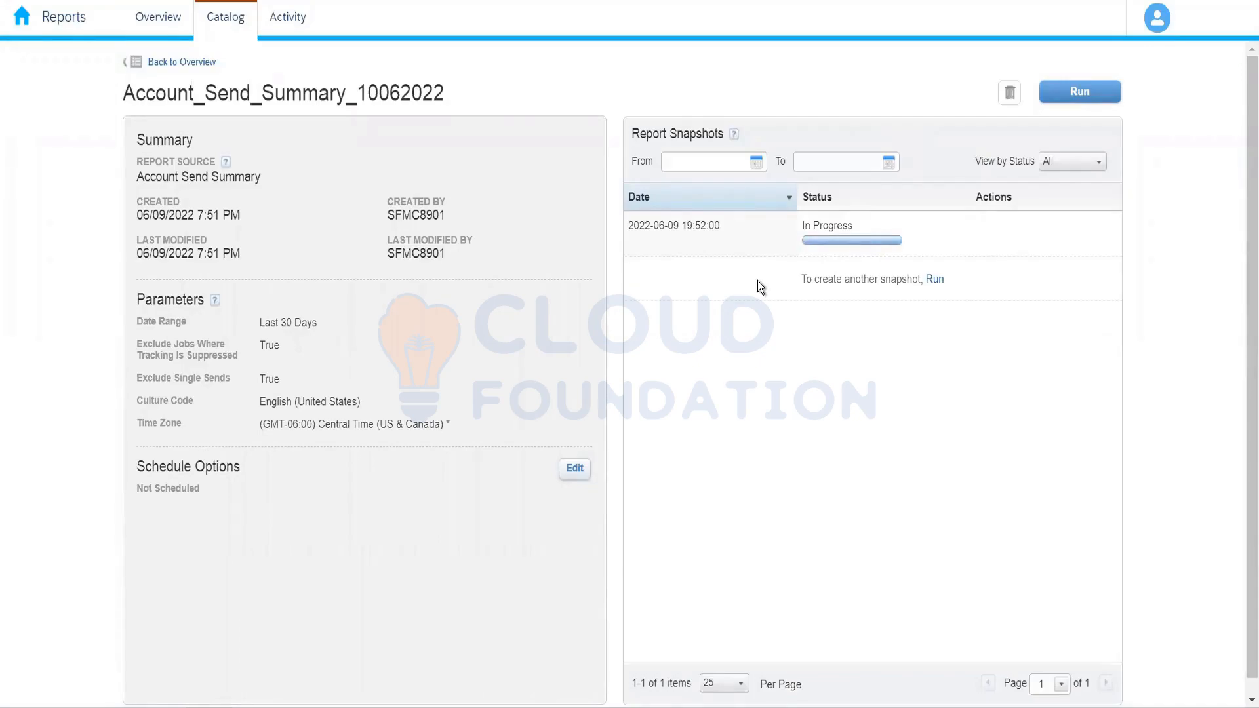
Browse the list of available reports in the report catalog
left_click(234, 18)
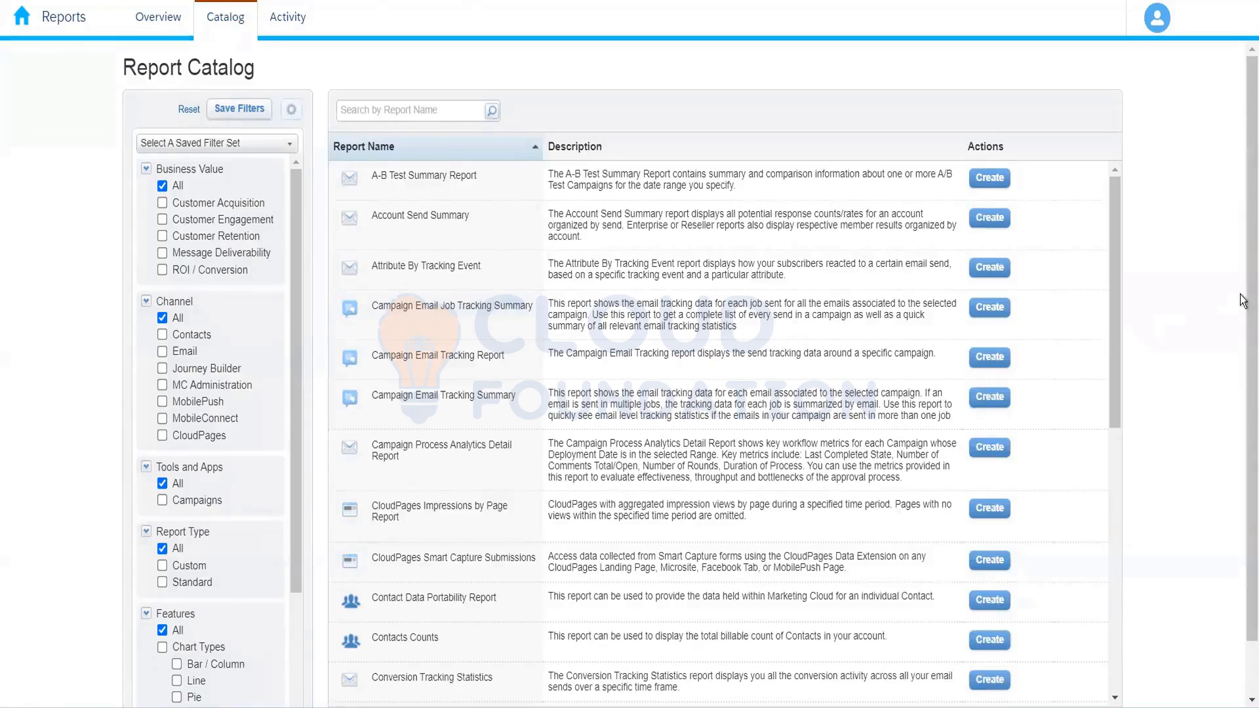
scroll(1241, 382, "down", 2)
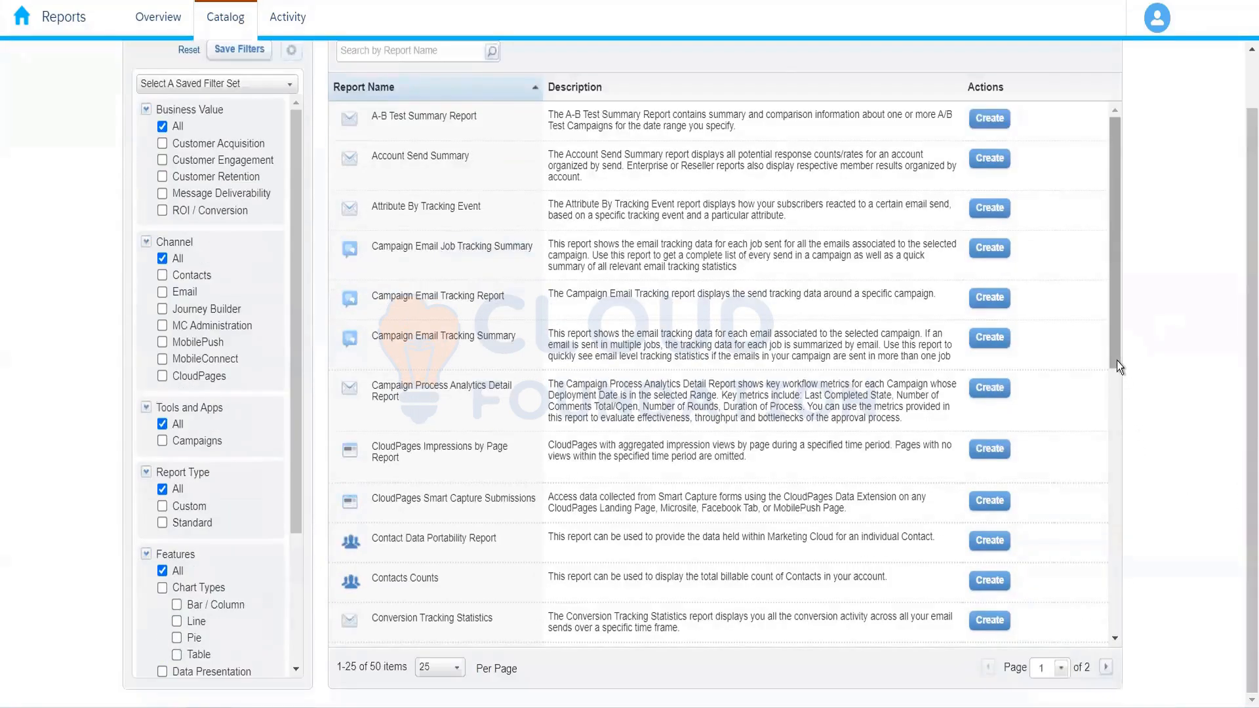
scroll(1095, 351, "down", 7)
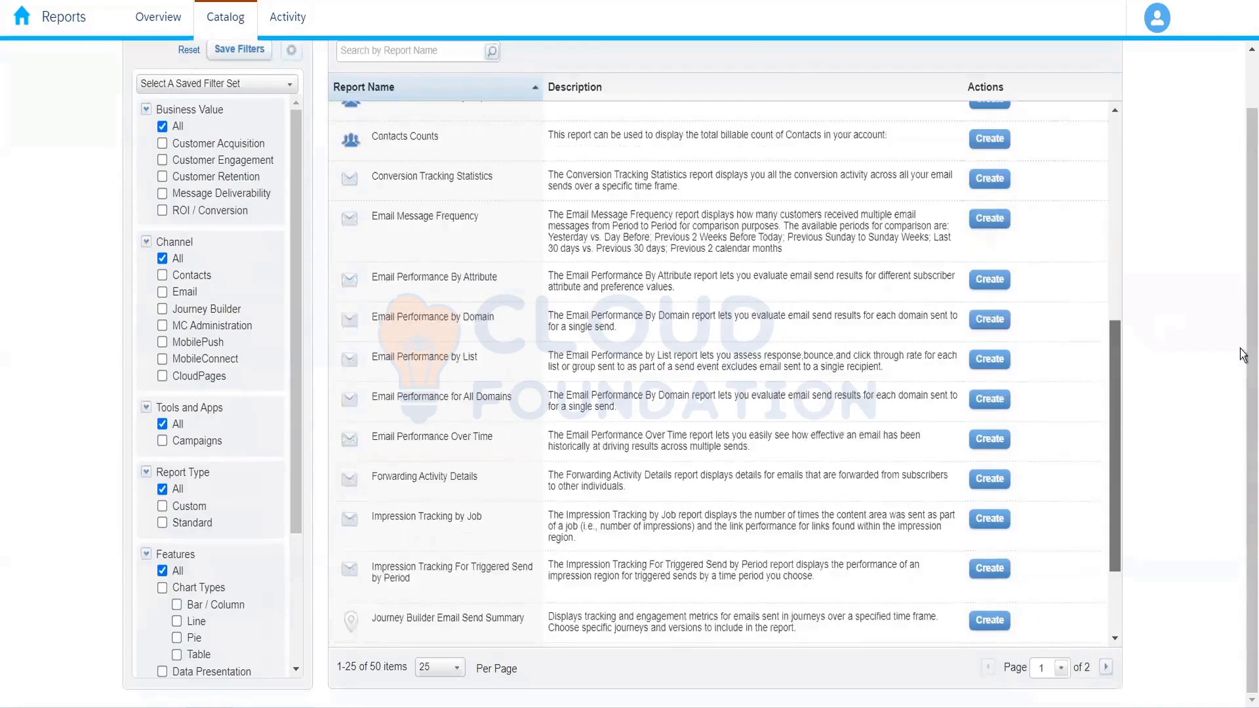
scroll(721, 367, "up", 10)
scroll(481, 91, "up", 2)
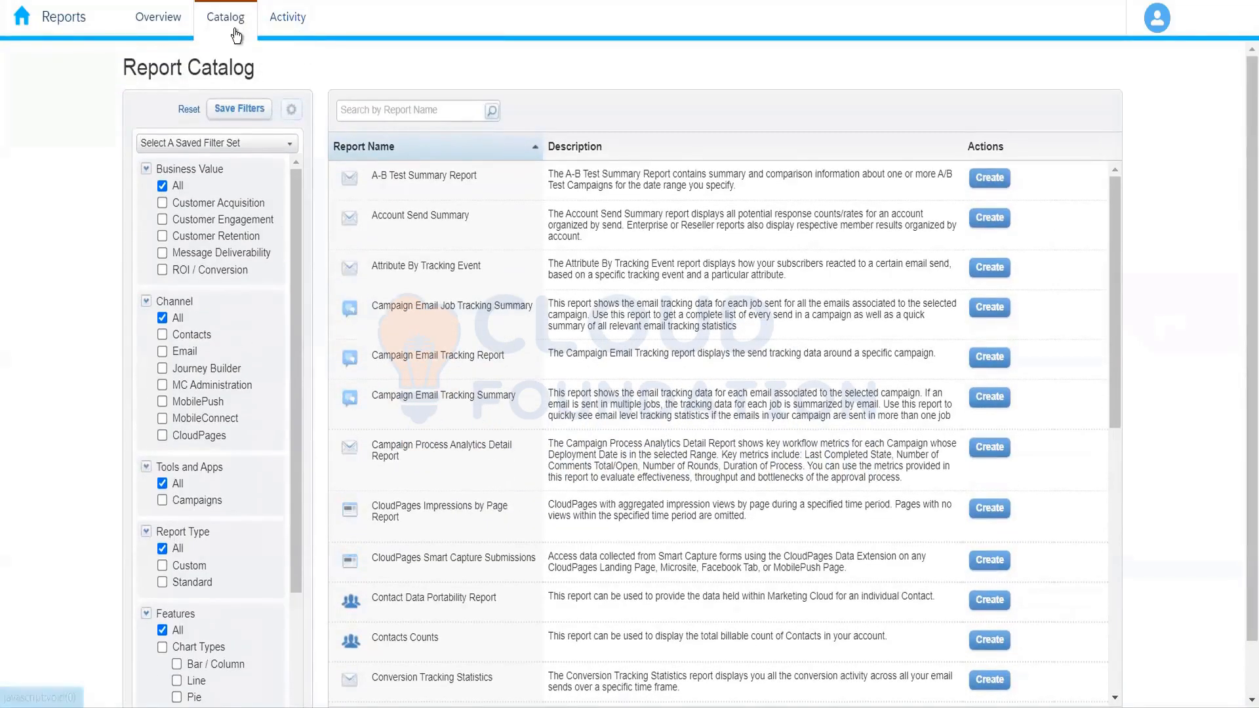
Open the saved Account_Send_Summary_10062022 report from the overview and download its available snapshot
left_click(166, 22)
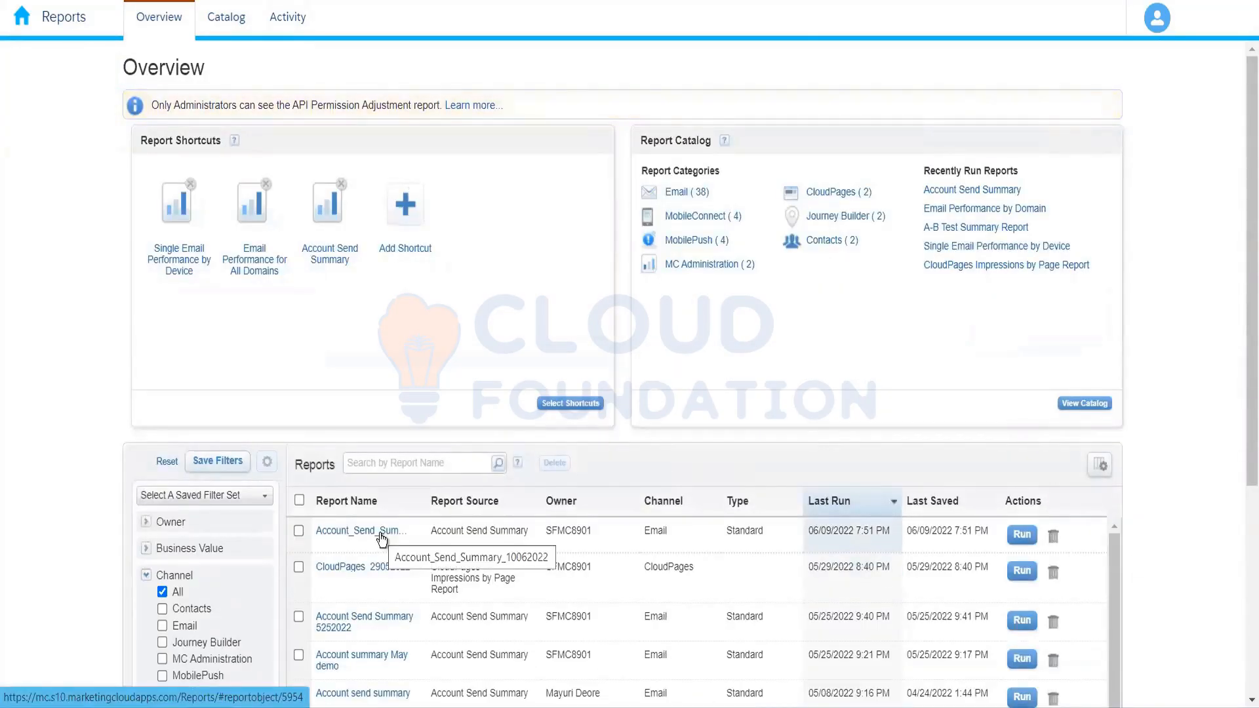
left_click(380, 532)
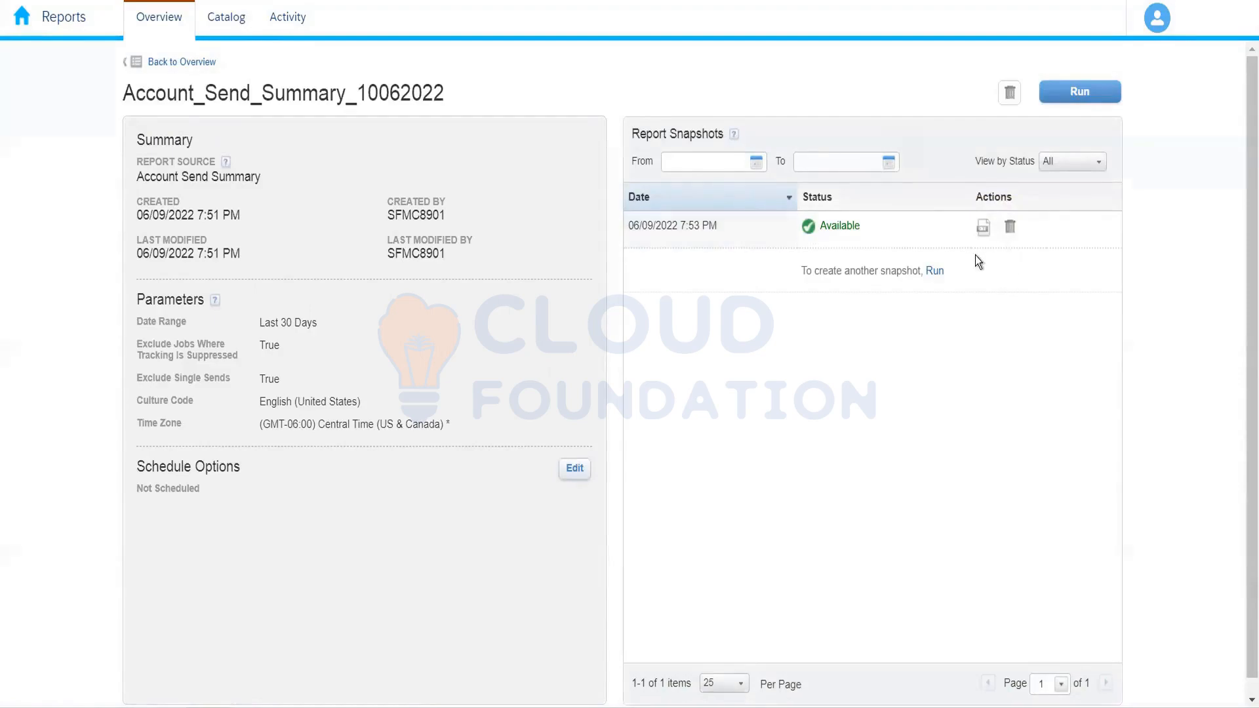
left_click(981, 234)
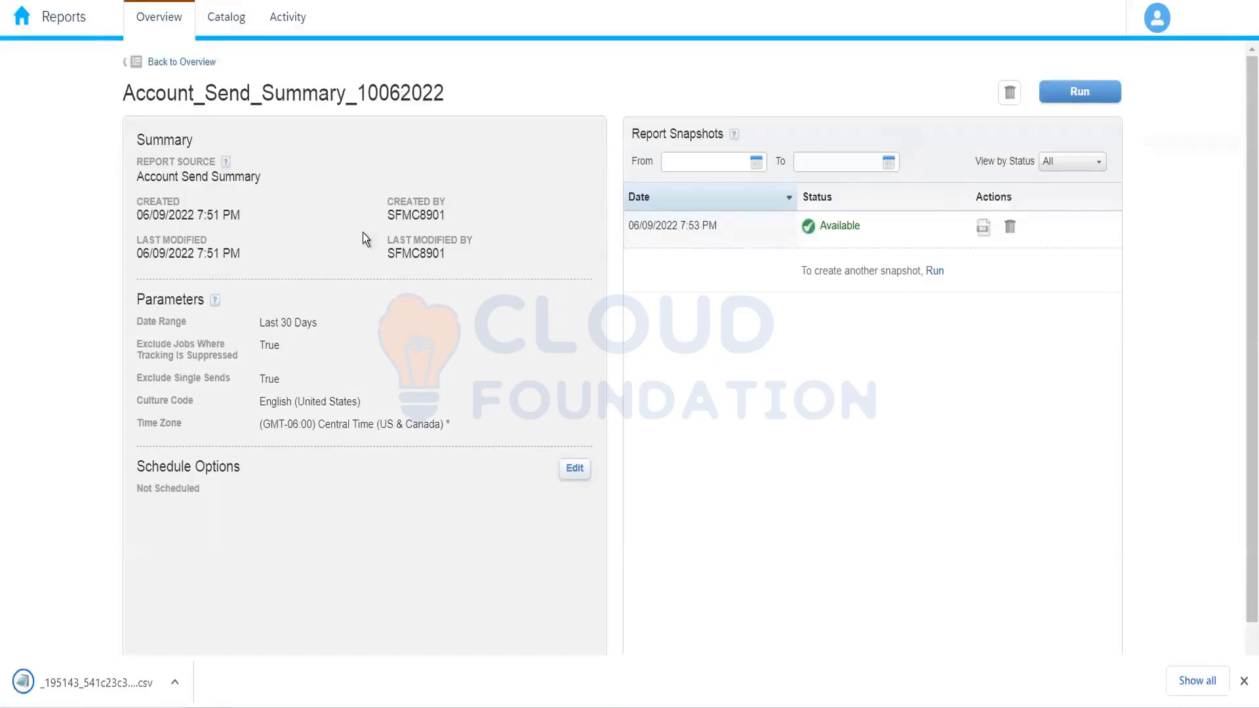
Open the downloaded CSV in Notepad, examine the first record's email name and send date, inspect the remaining columns, and close the file
left_click(100, 674)
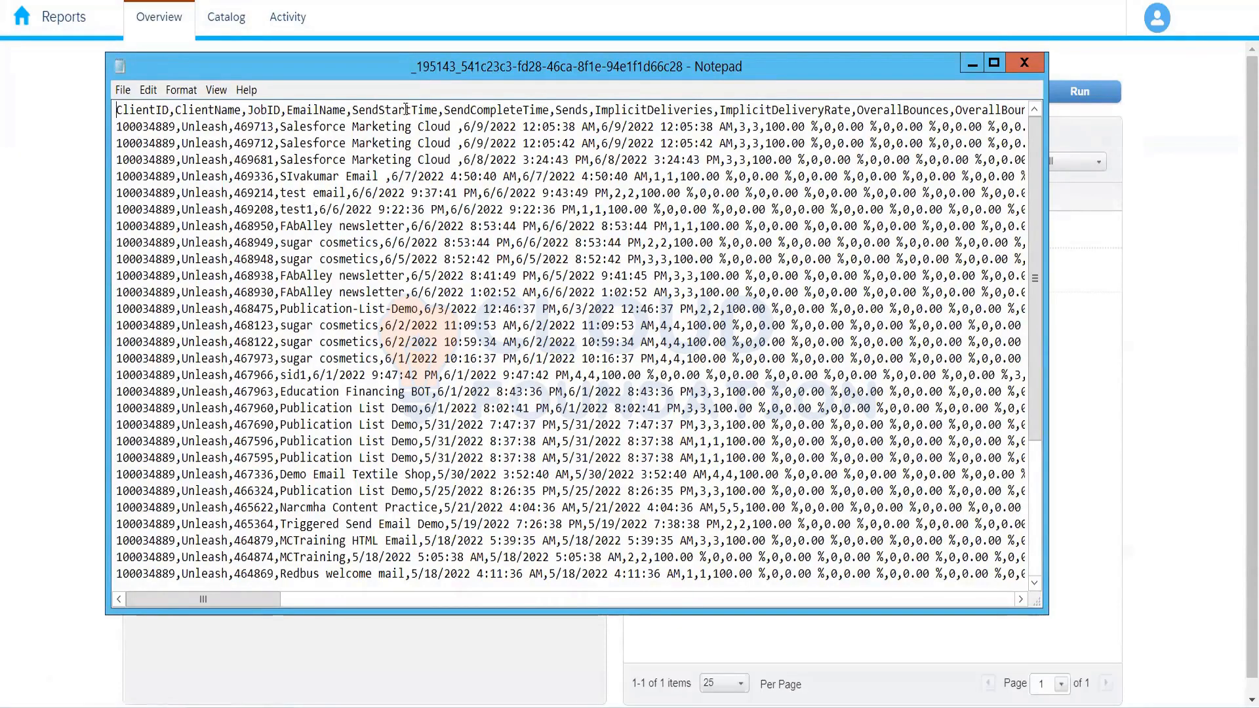
double_click(209, 127)
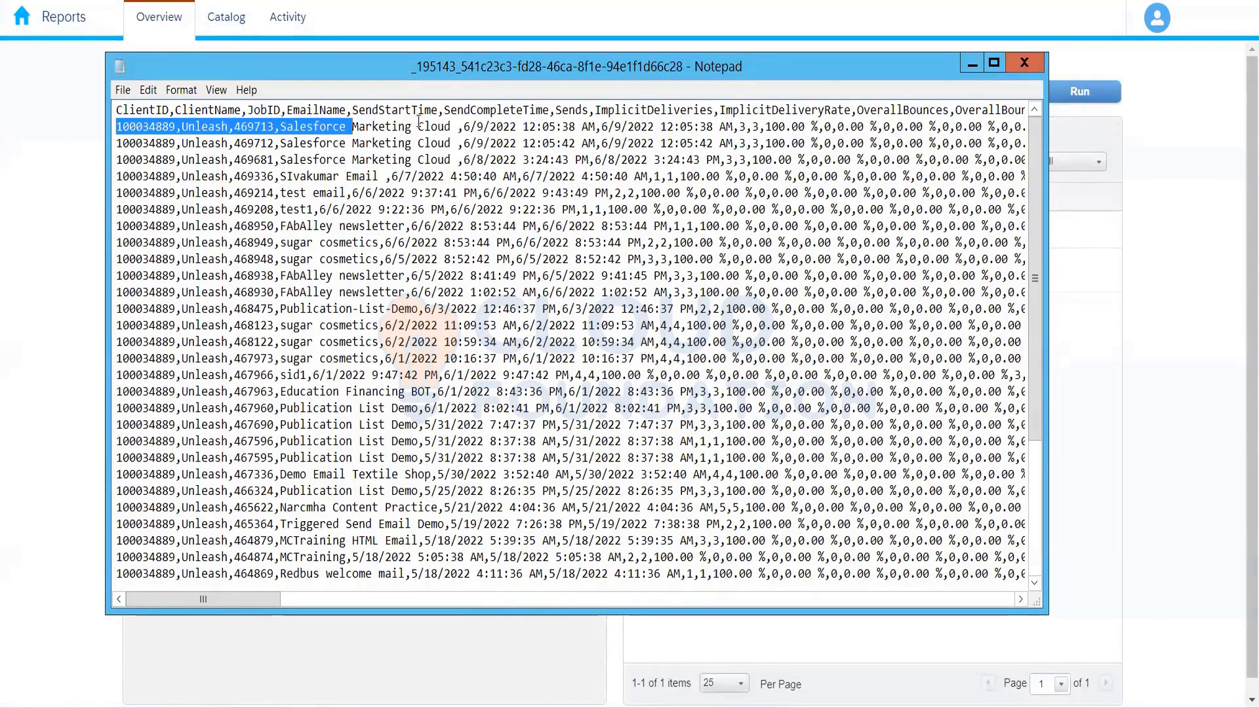
left_click_drag(452, 126, 282, 127)
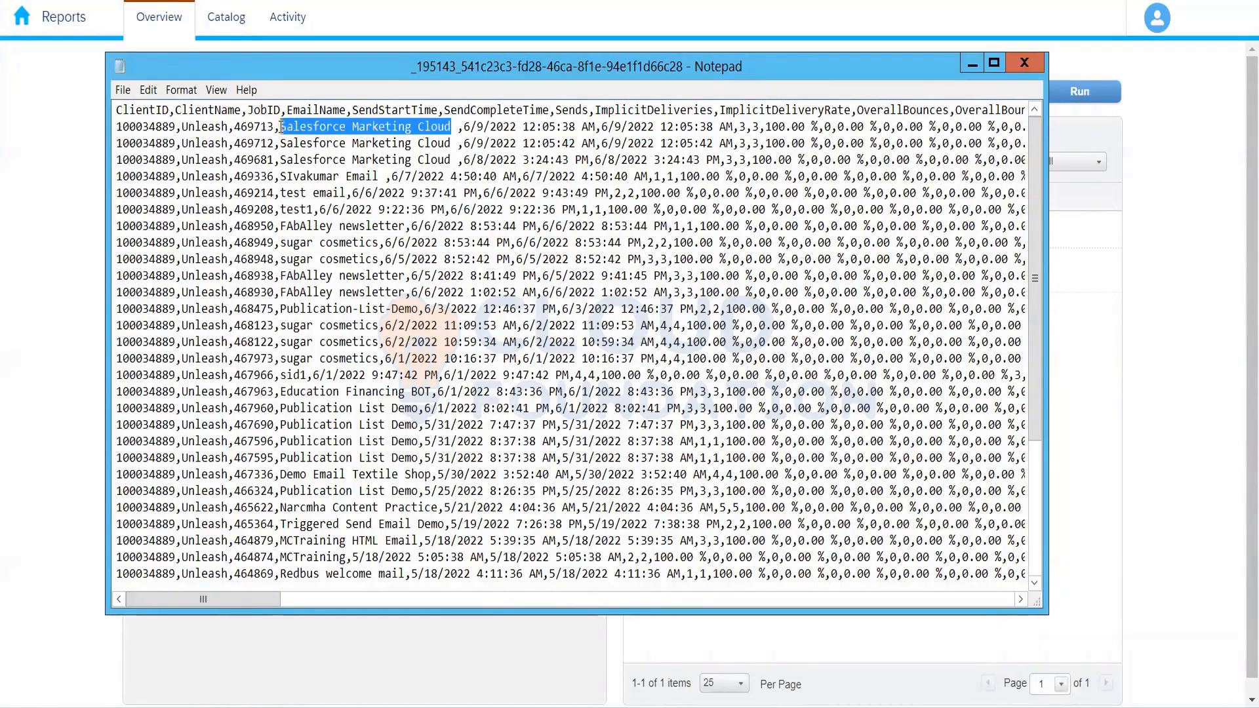
left_click(515, 126)
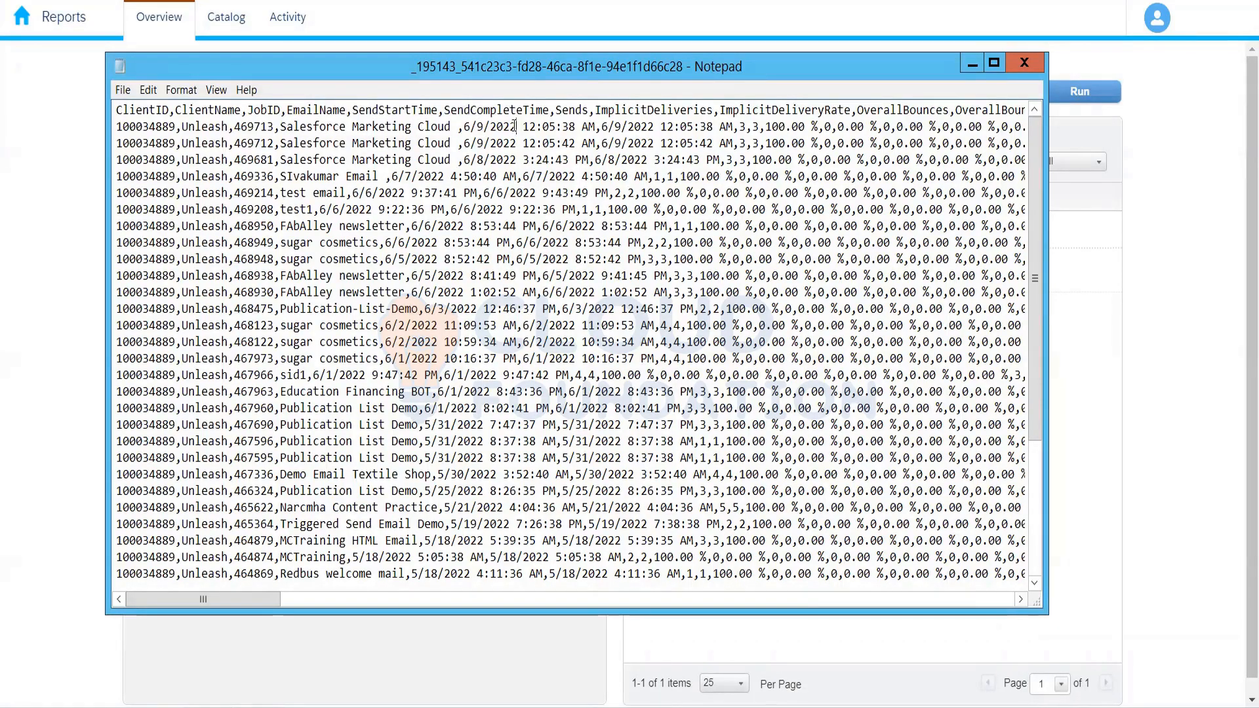
left_click_drag(515, 126, 463, 127)
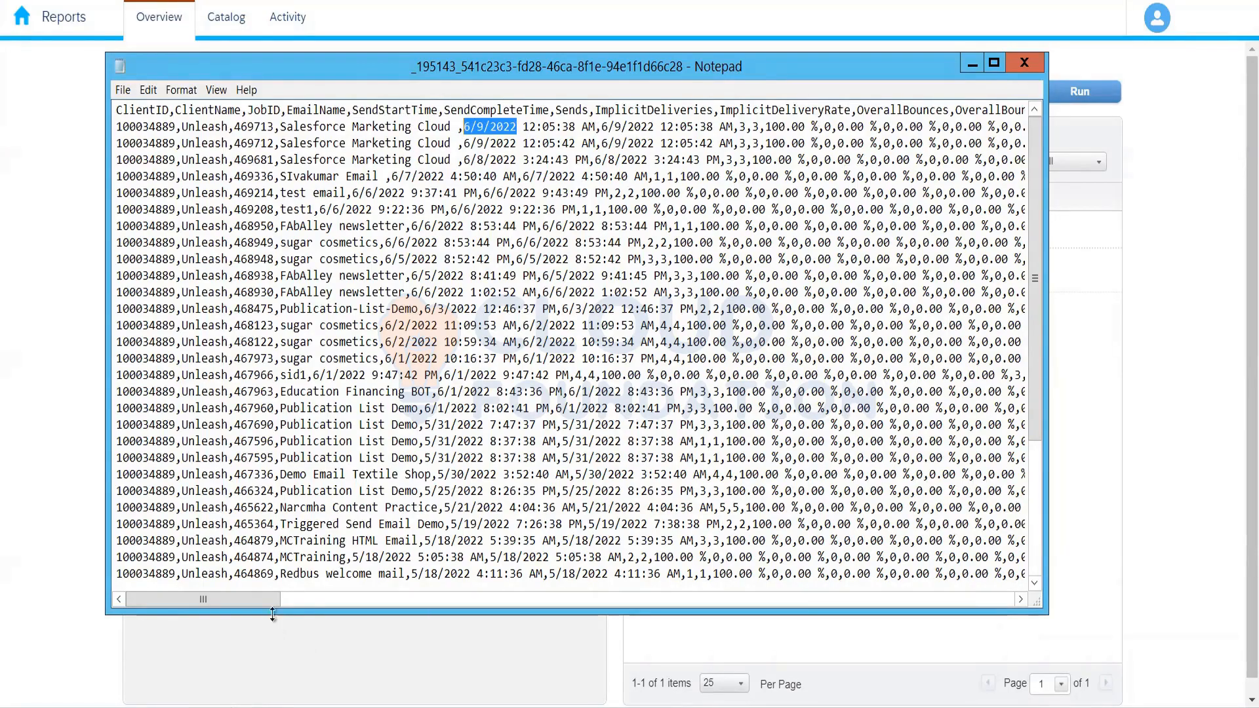
left_click_drag(265, 603, 425, 587)
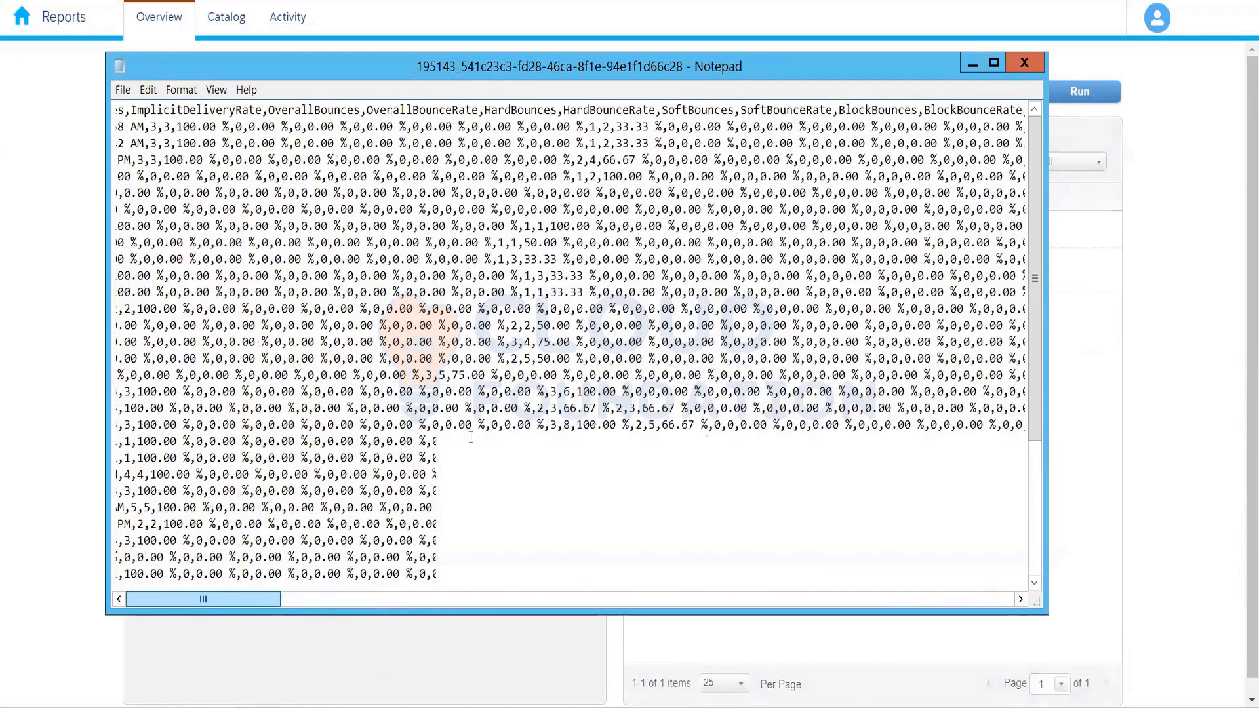
left_click(1022, 65)
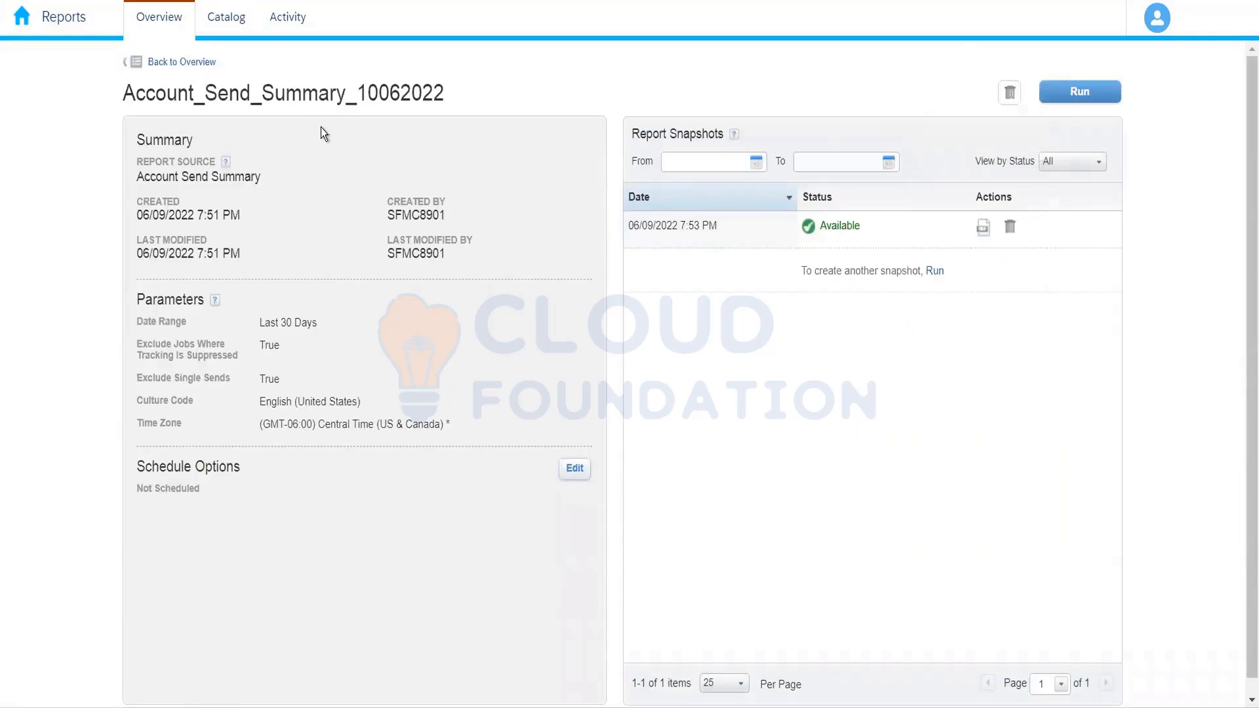
Reopen the Account_Send_Summary_10062022 report from the overview, run it again and open the scheduling of its results
left_click(190, 62)
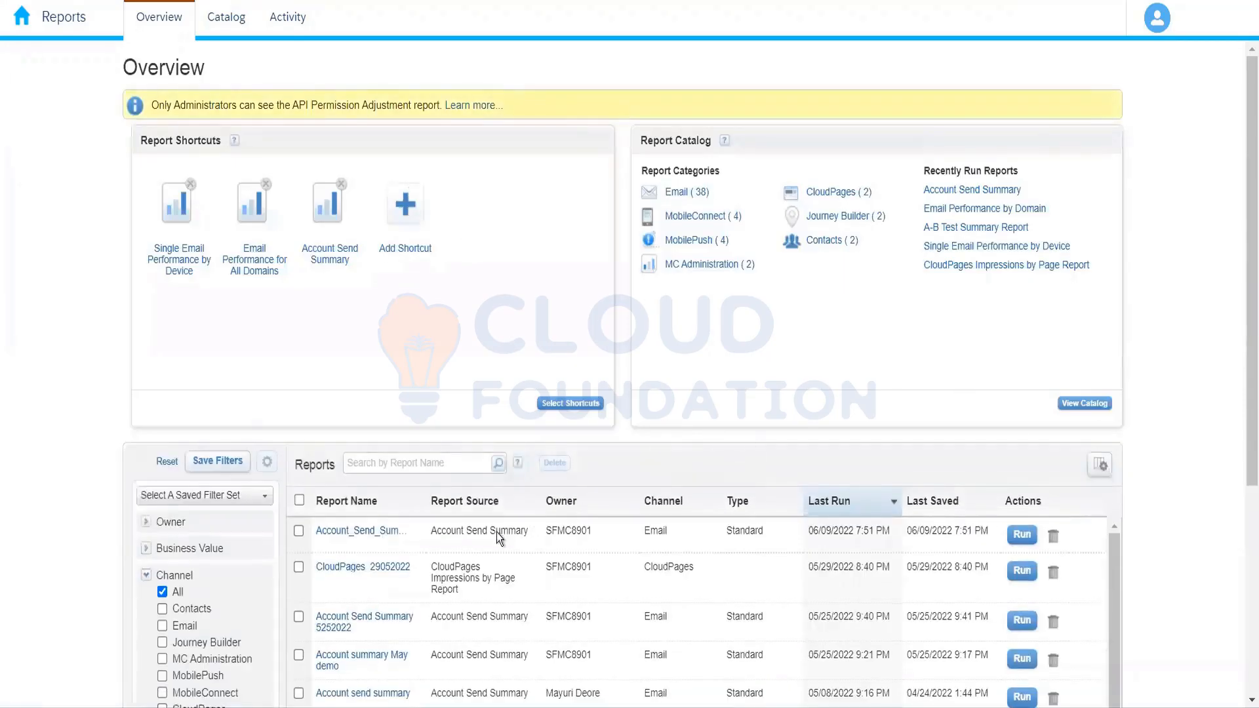
left_click(367, 530)
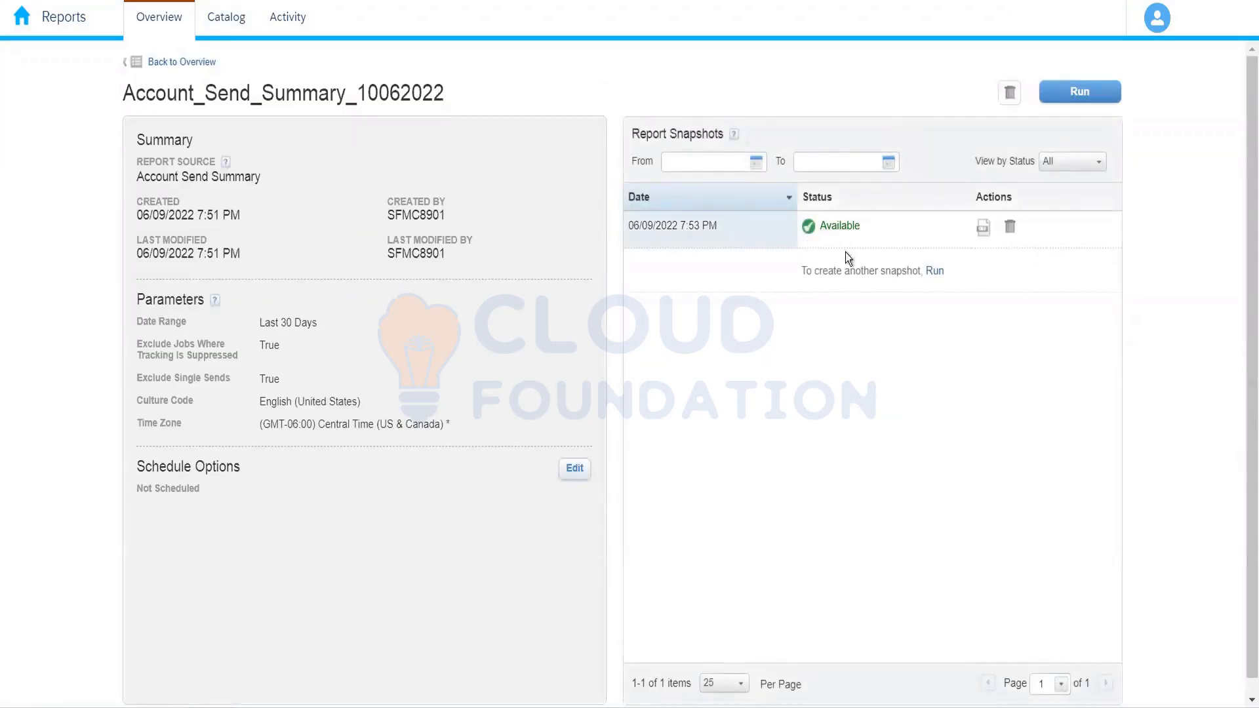
left_click(939, 274)
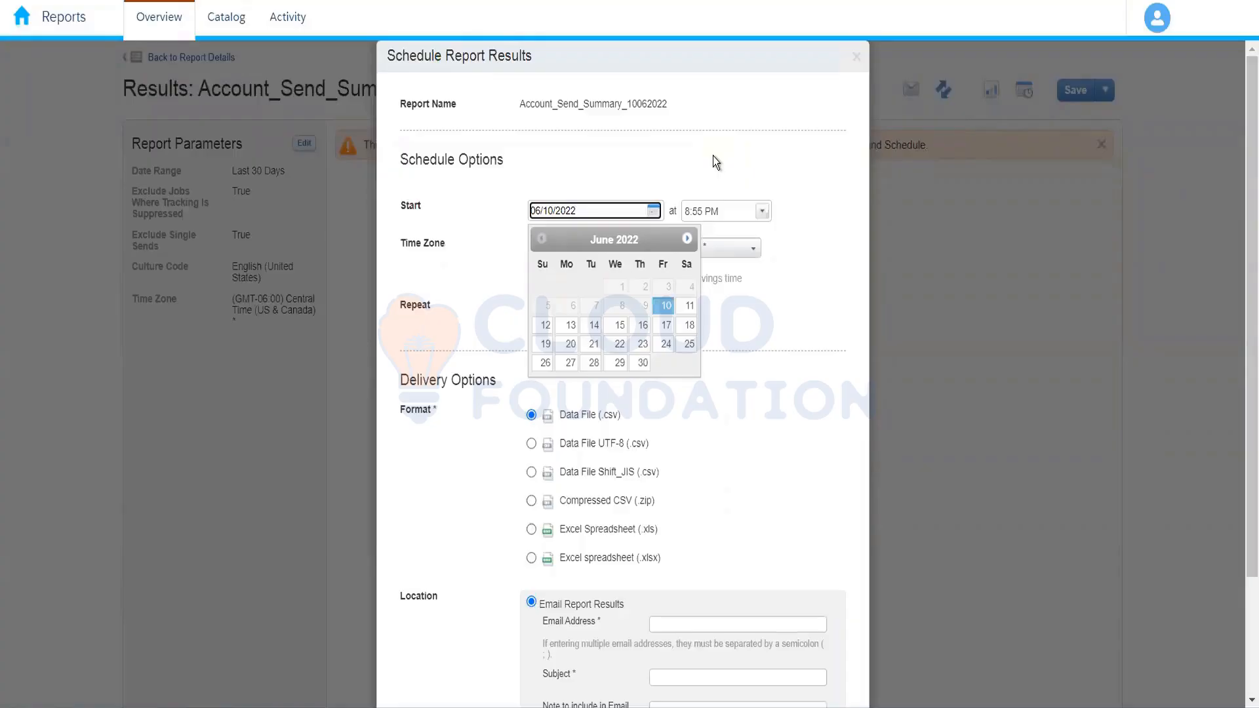
Set the report schedule's start to 06/12/2022 at 12:00 AM
left_click(631, 173)
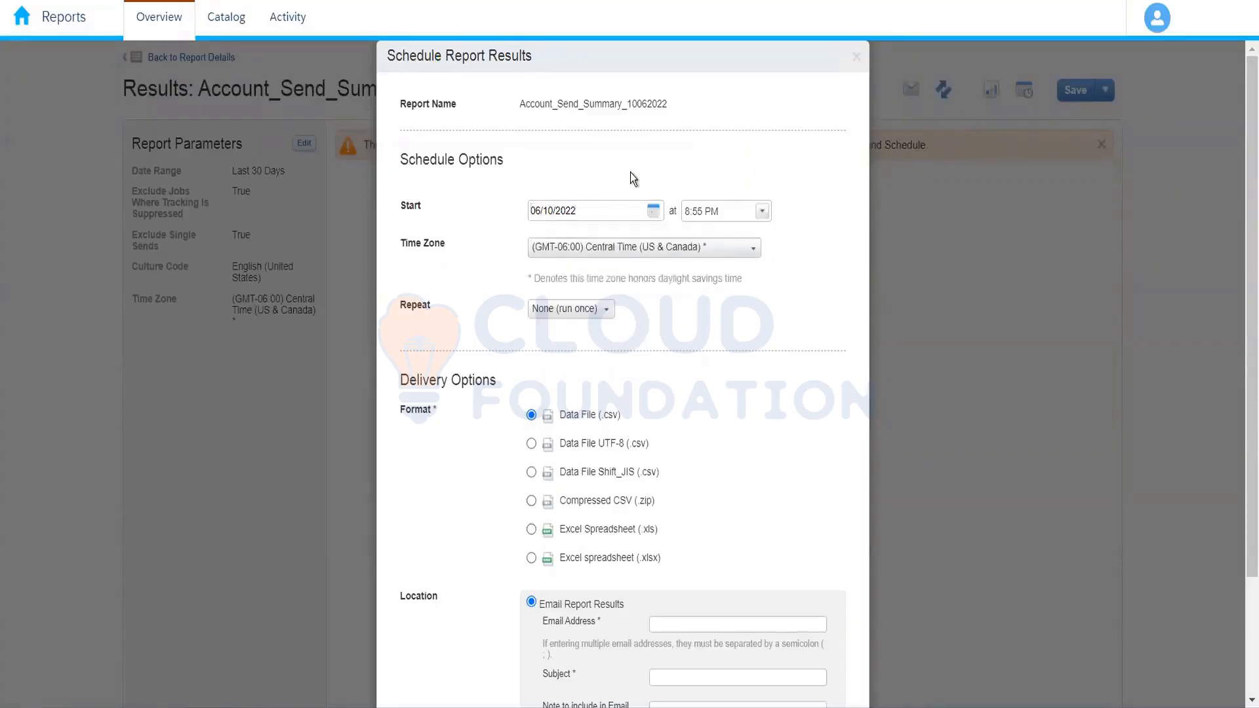
left_click(631, 215)
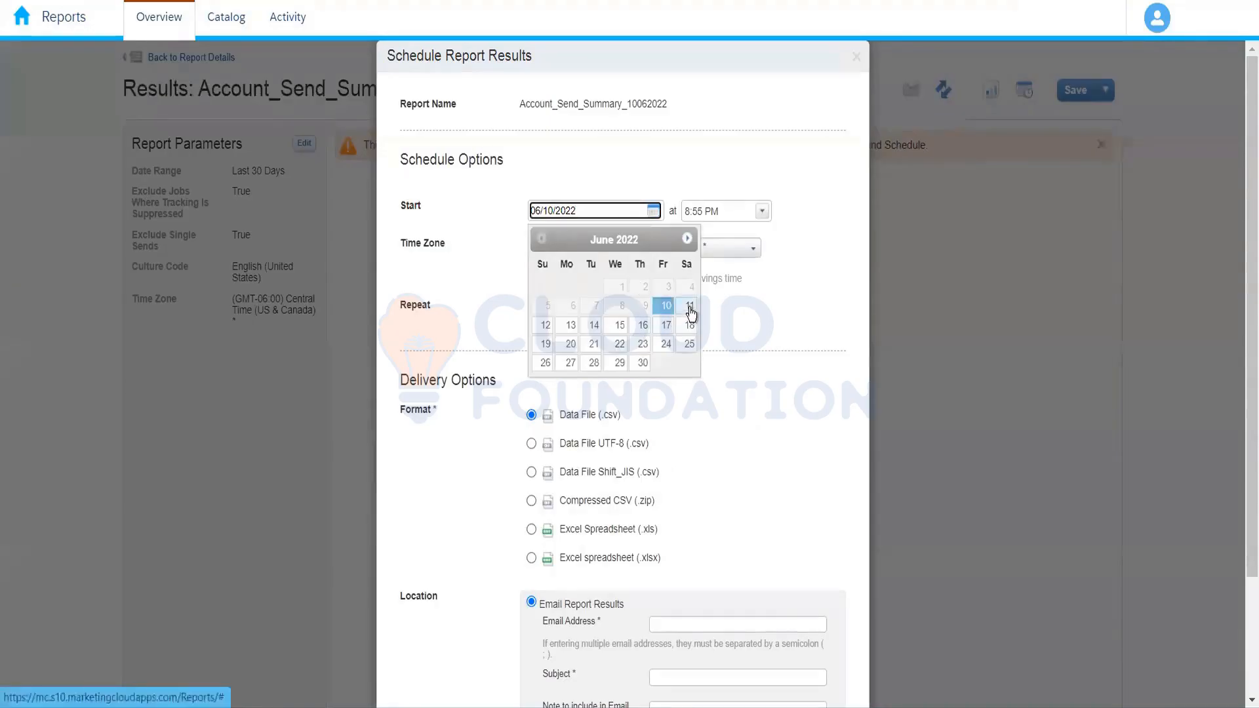
left_click(546, 328)
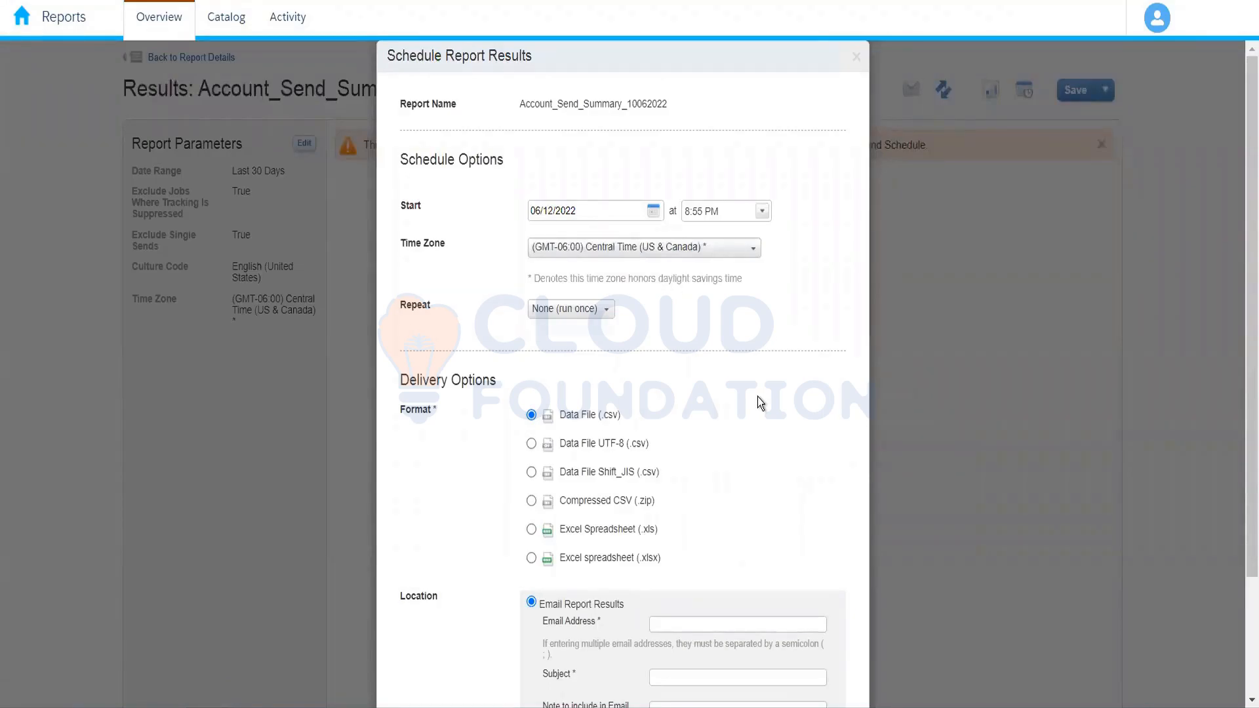
left_click(761, 210)
left_click(728, 232)
Set the report schedule to repeat weekly and end after 30 occurrences
left_click(589, 313)
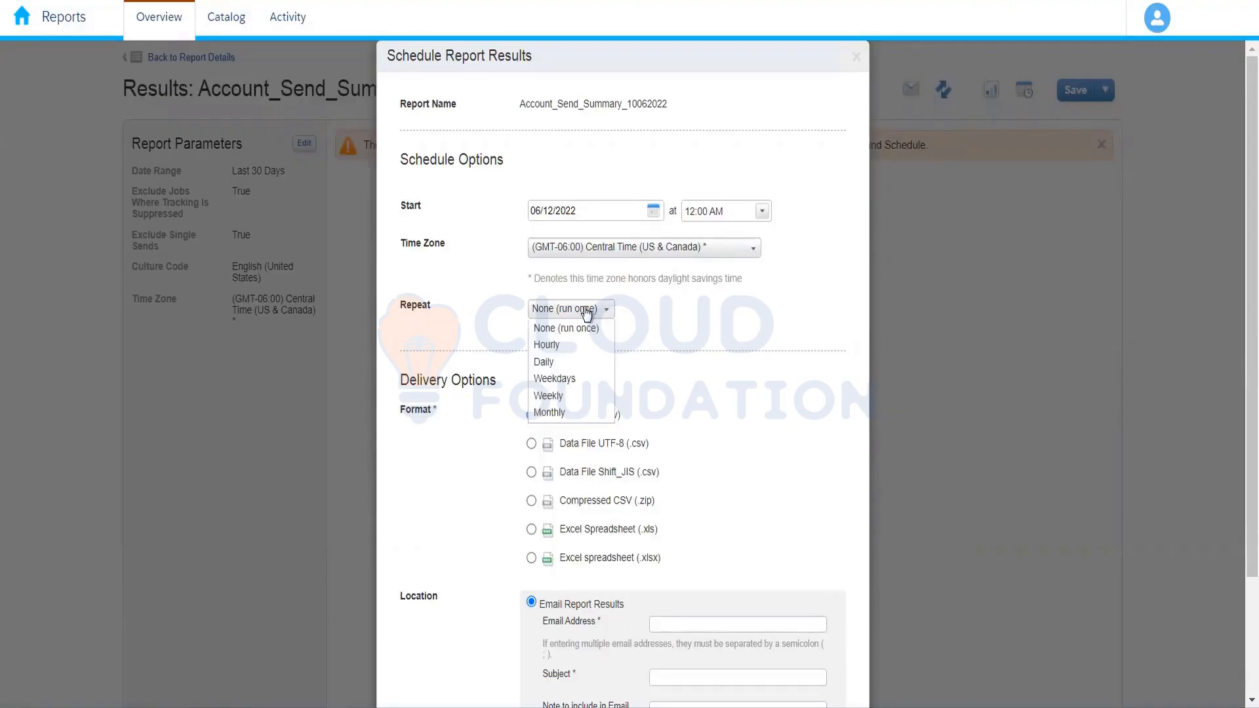
left_click(574, 397)
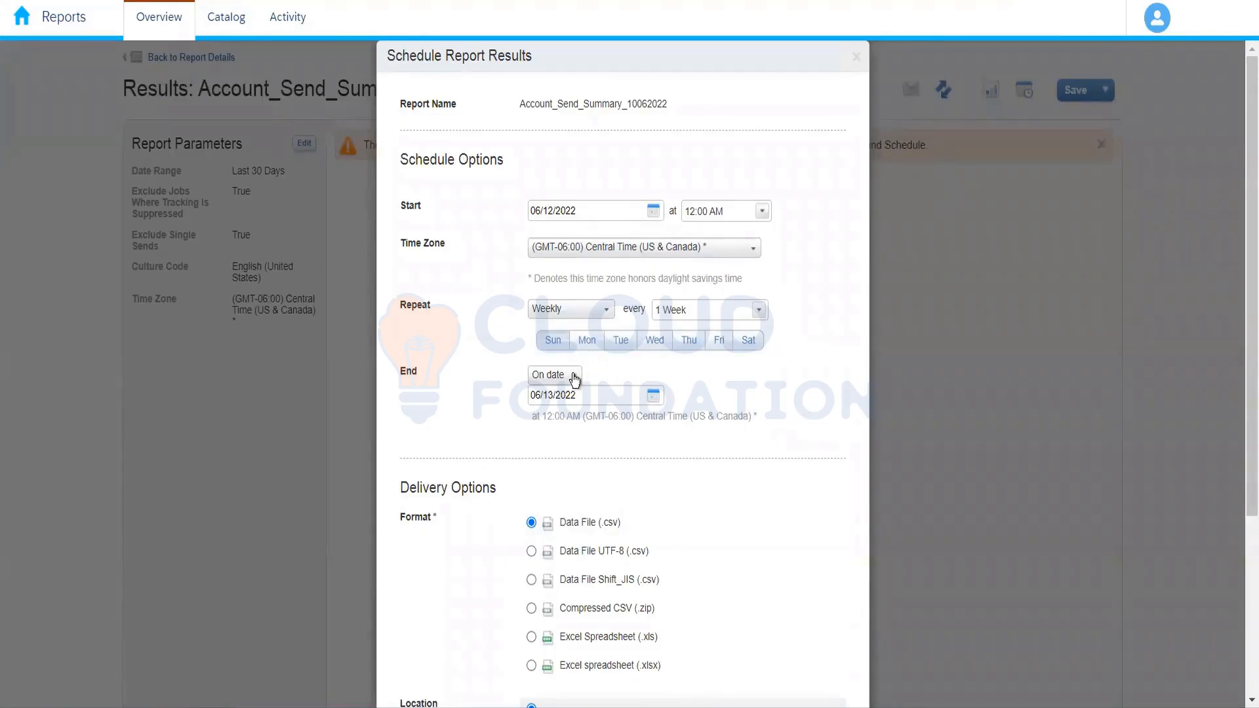
left_click(567, 379)
left_click(554, 394)
double_click(614, 375)
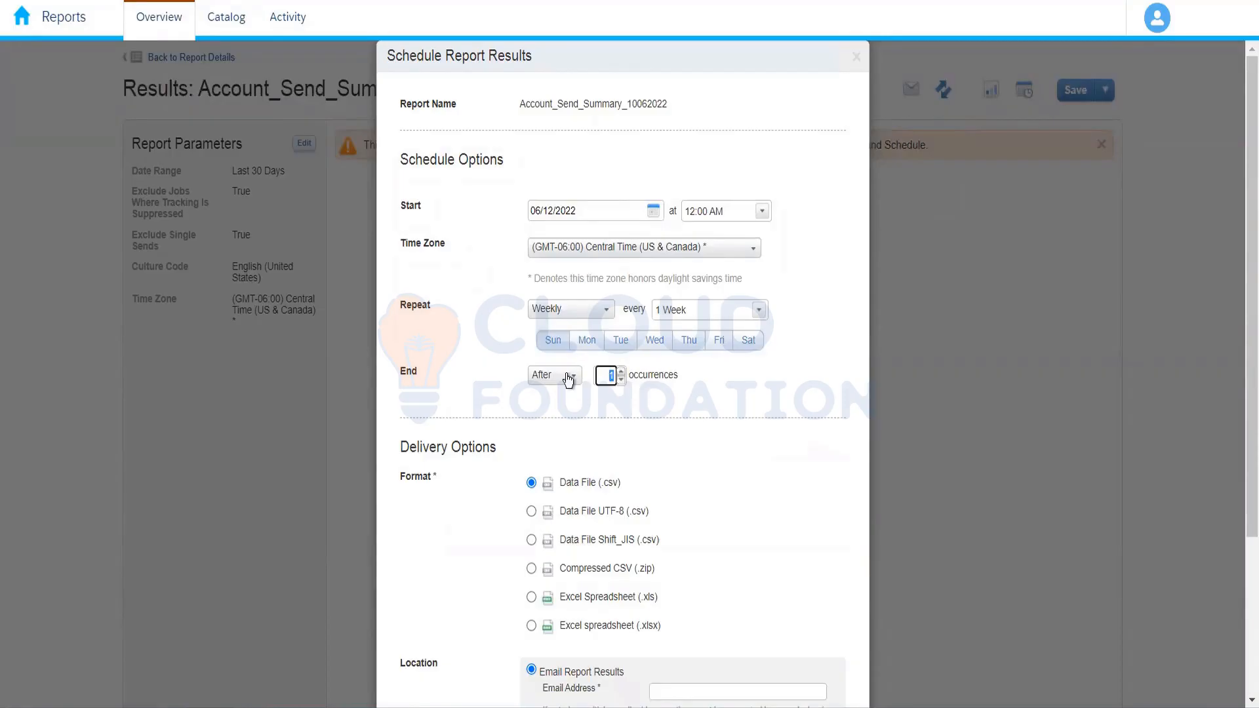
type("30")
left_click(744, 443)
View the FTP delivery settings and set the scheduled report's delivery location to Save to reports
left_click_drag(1241, 288, 1241, 339)
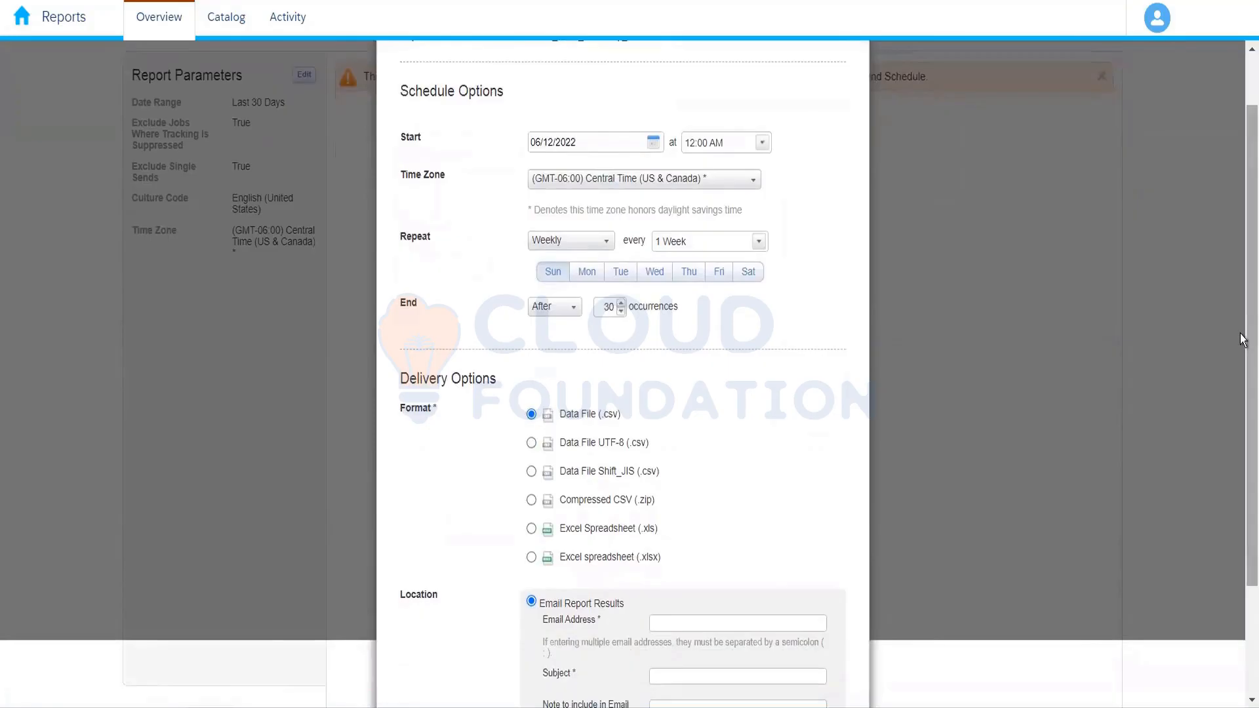
left_click_drag(1240, 336, 1240, 345)
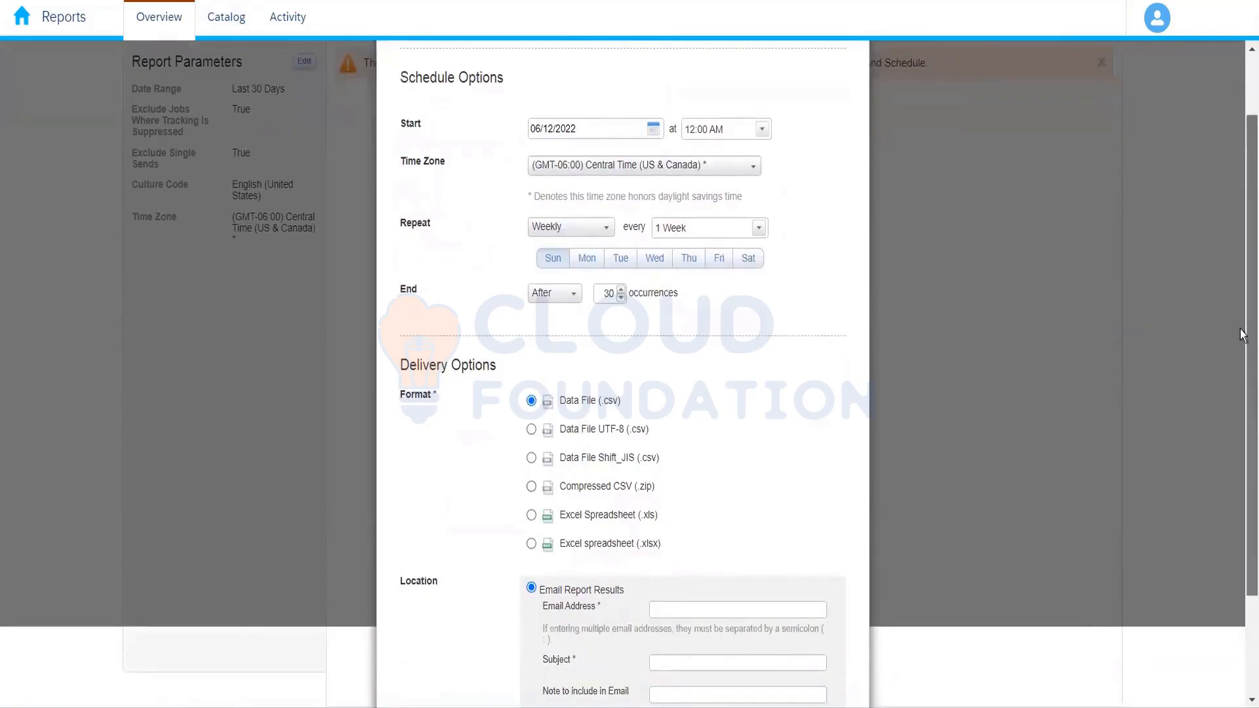
left_click_drag(1251, 282, 1251, 378)
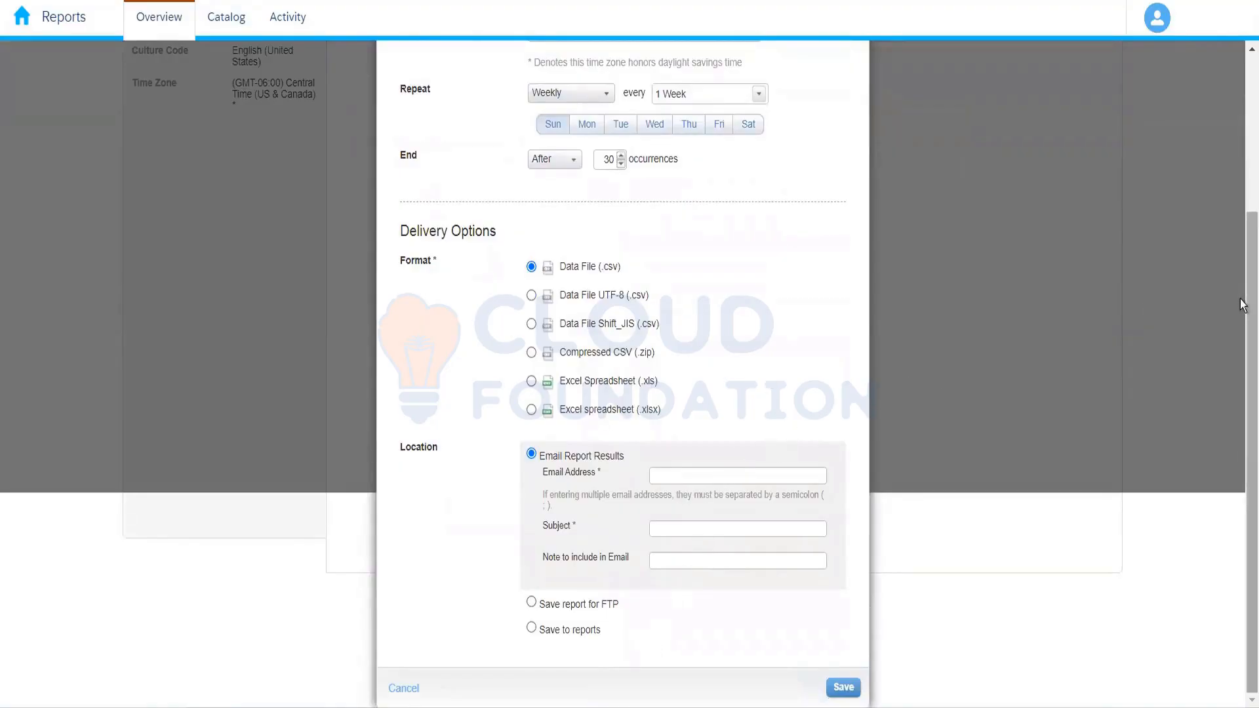
left_click_drag(1243, 308, 1241, 190)
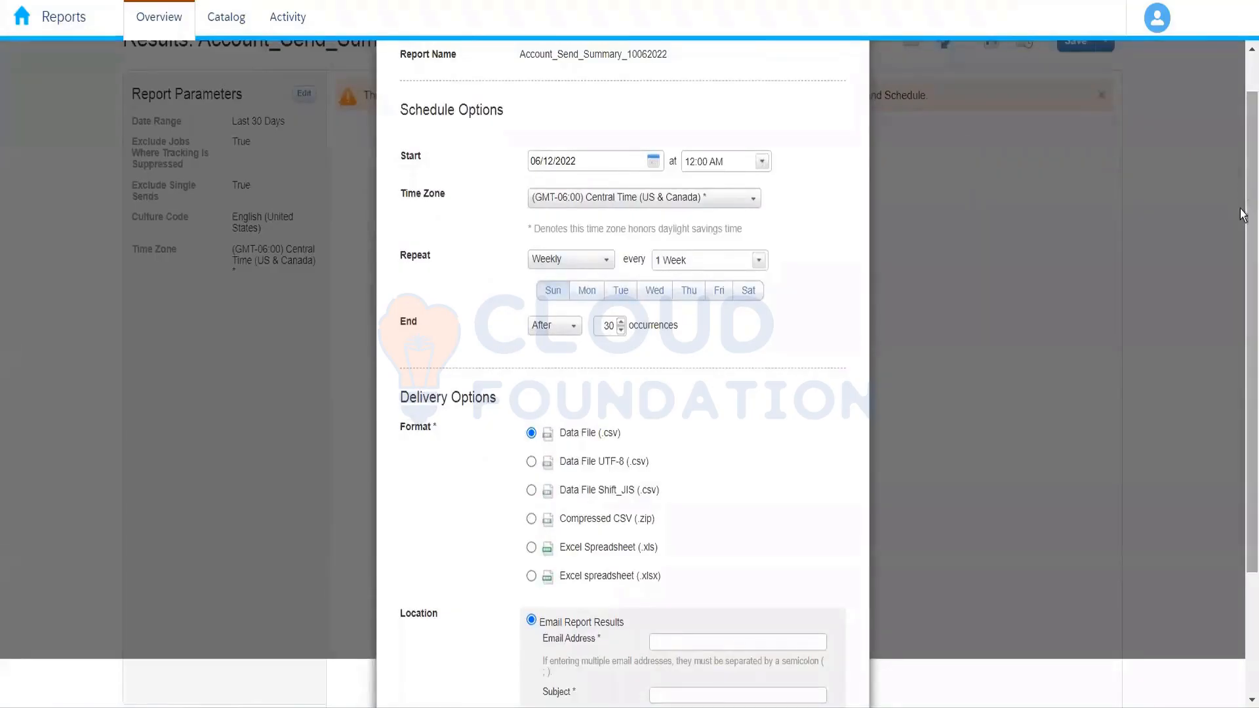
left_click_drag(1245, 210, 1246, 322)
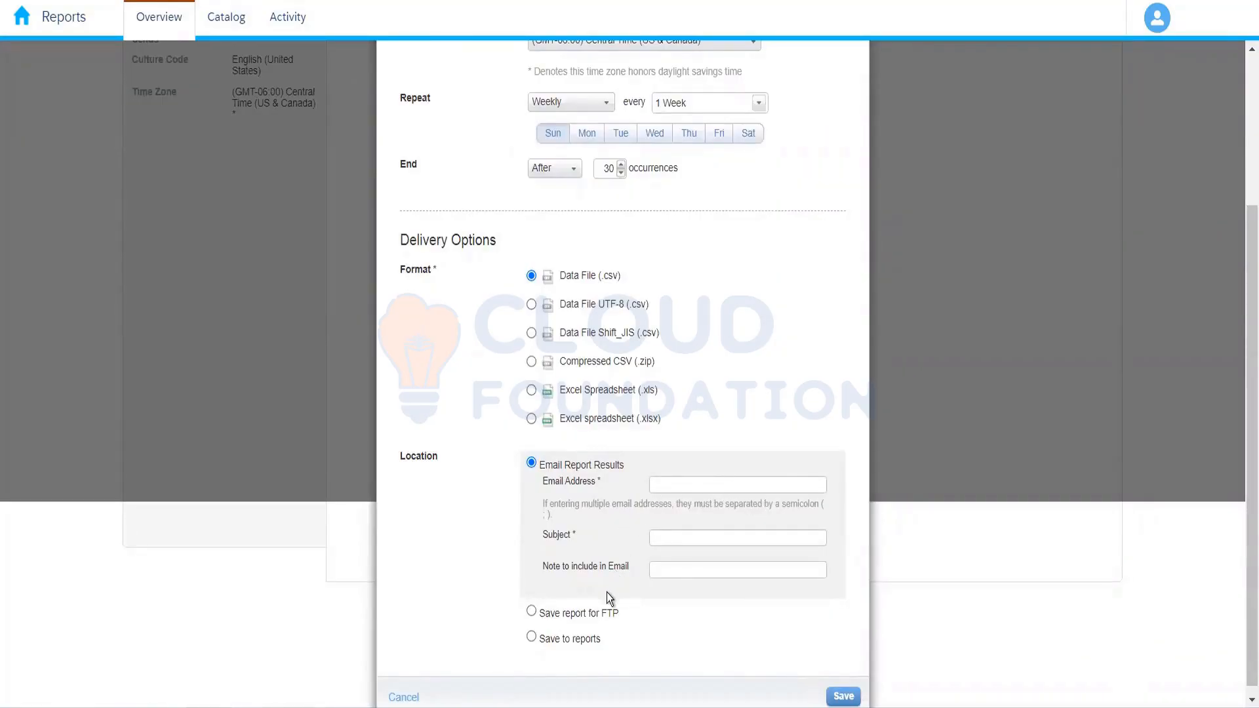
left_click(530, 613)
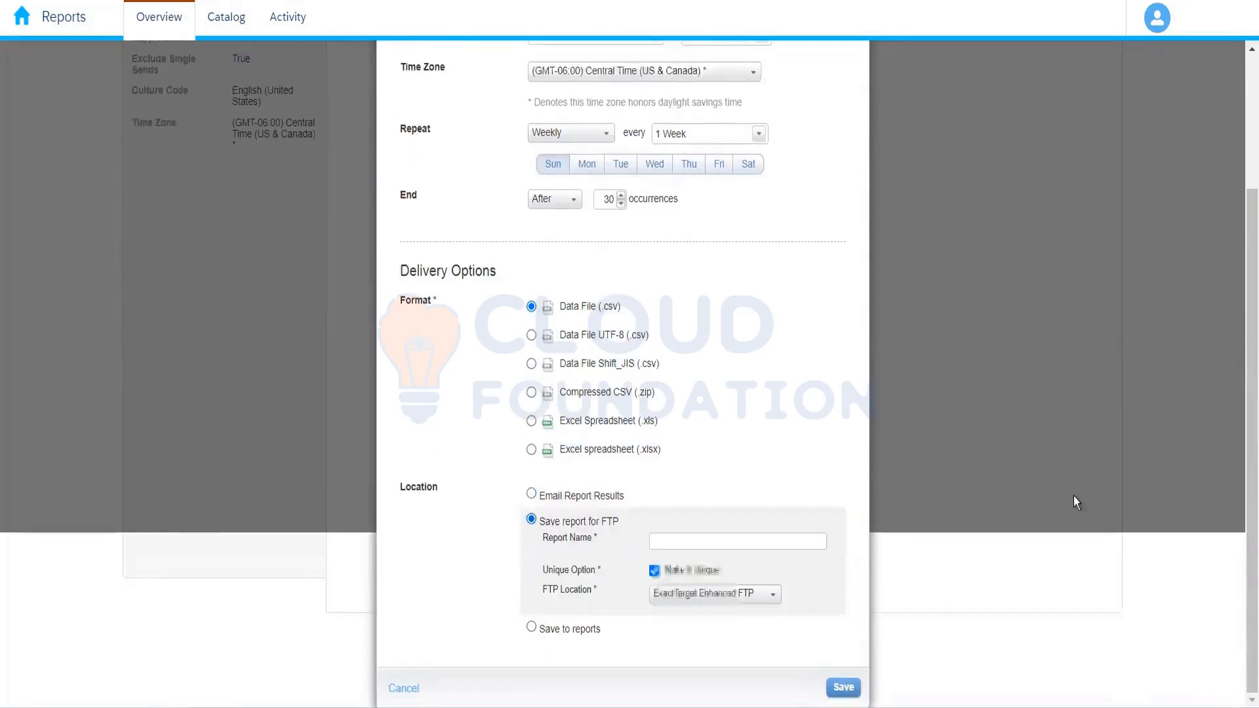
left_click(531, 628)
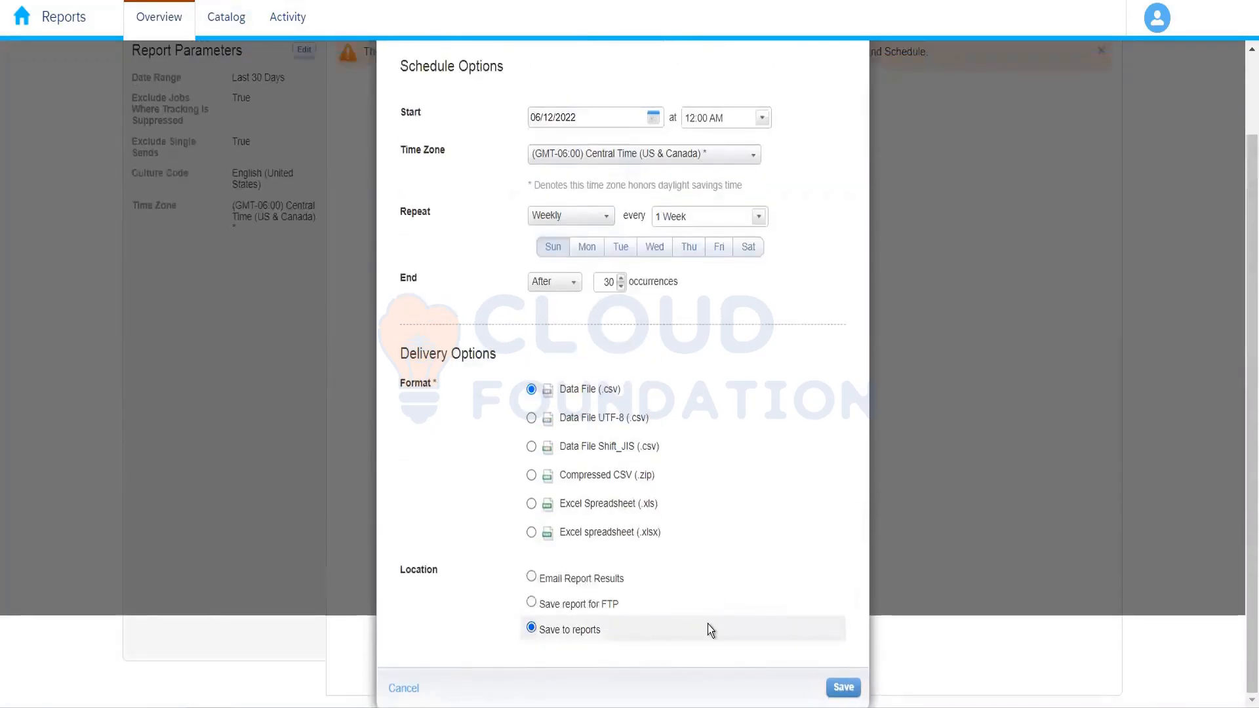
Review the schedule and delivery settings and save the scheduled report
scroll(1240, 465, "up", 2)
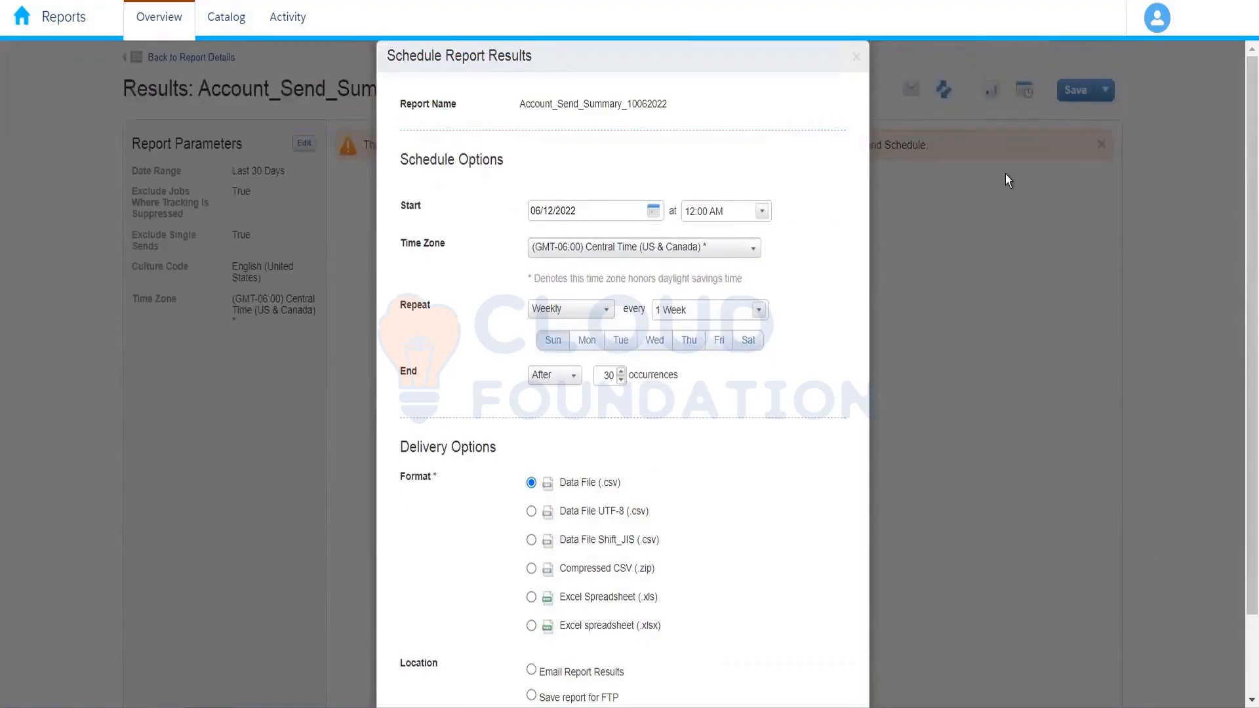
scroll(1243, 271, "down", 2)
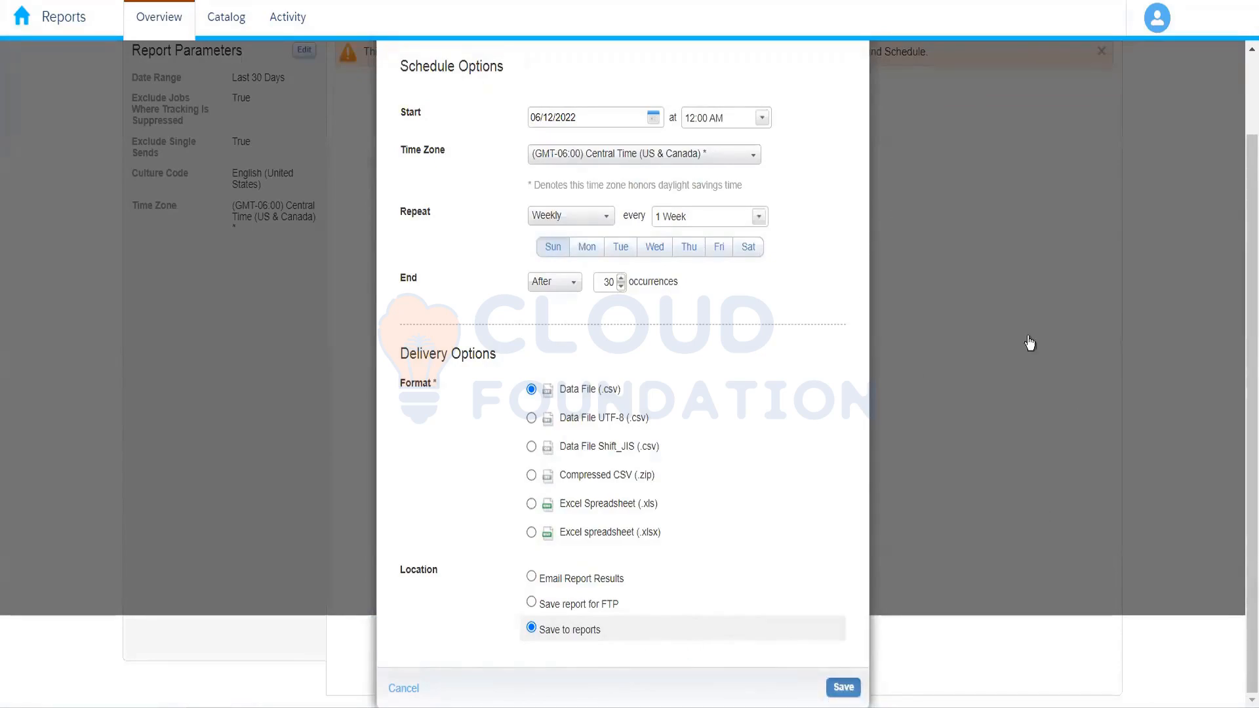
left_click(941, 293)
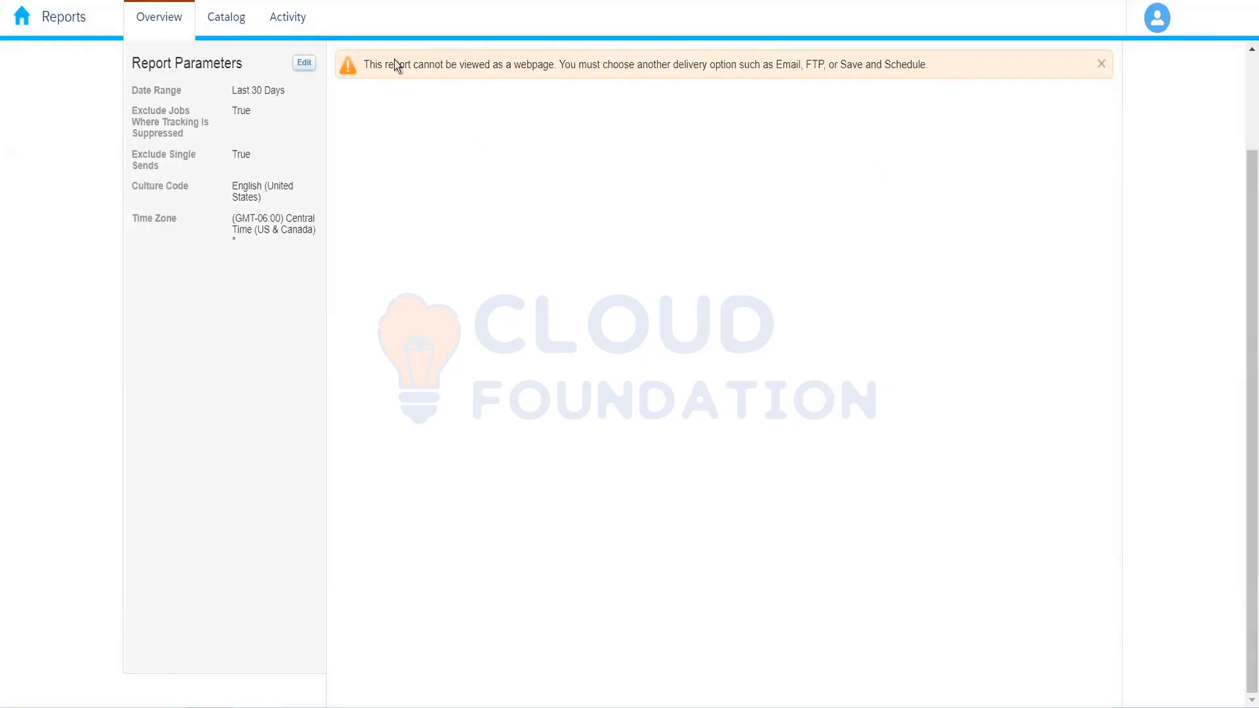
Read the delivery notice on the results page and view the scheduled report's definition
triple_click(449, 66)
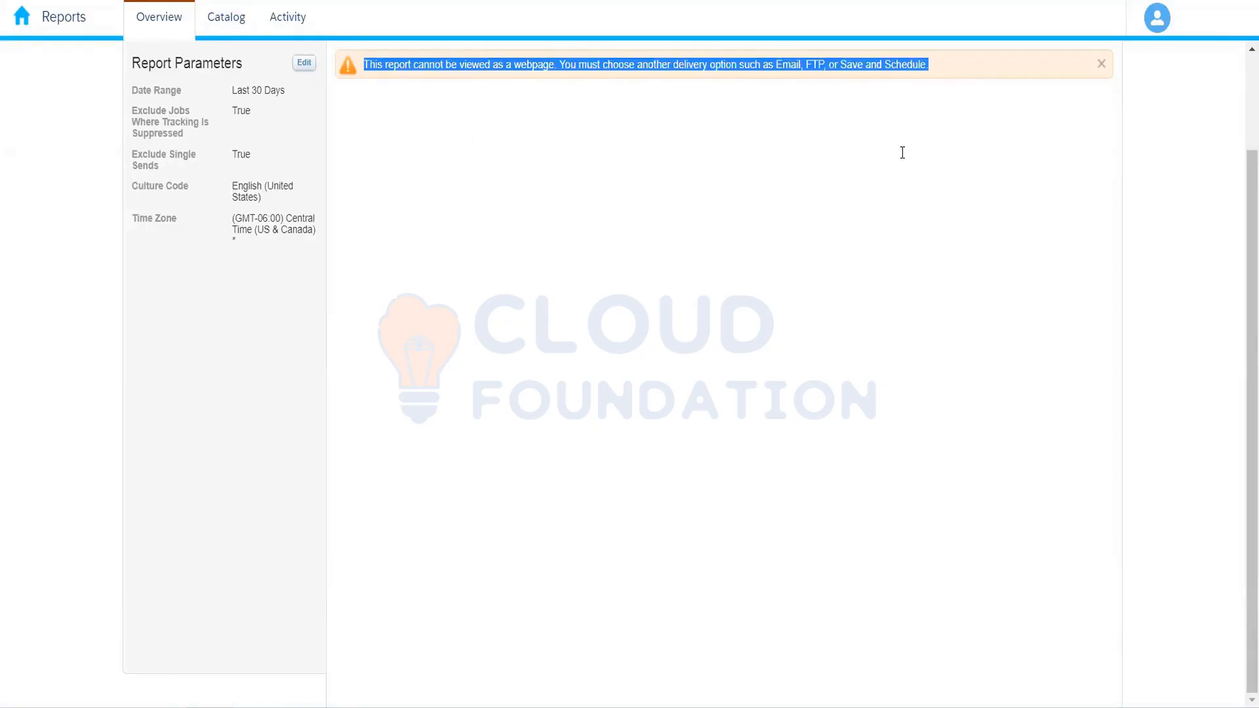
left_click(1140, 115)
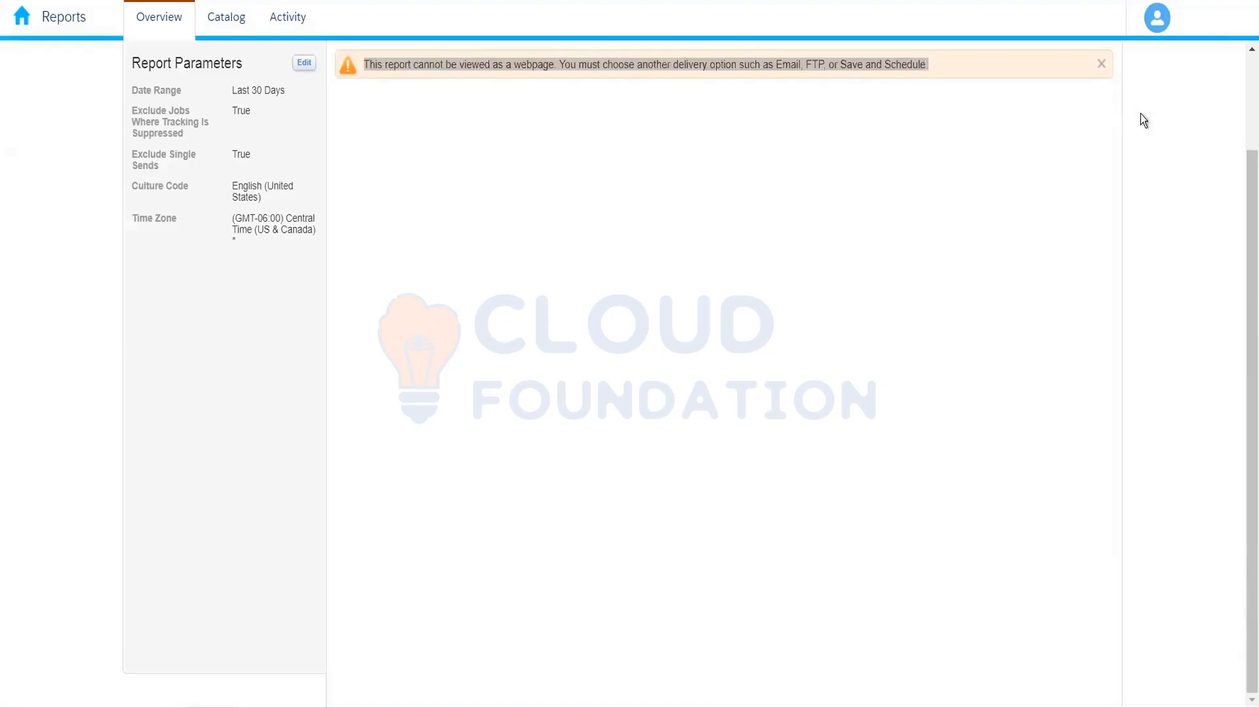
left_click_drag(1242, 236, 1243, 50)
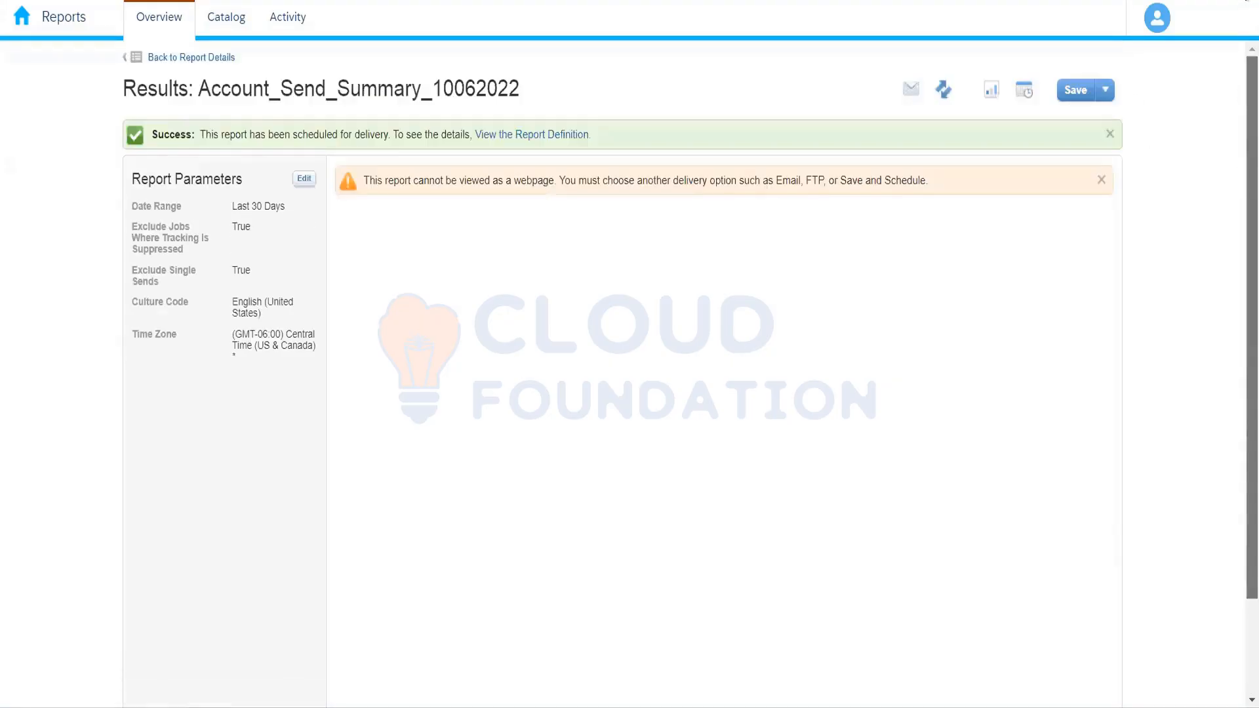
left_click(524, 135)
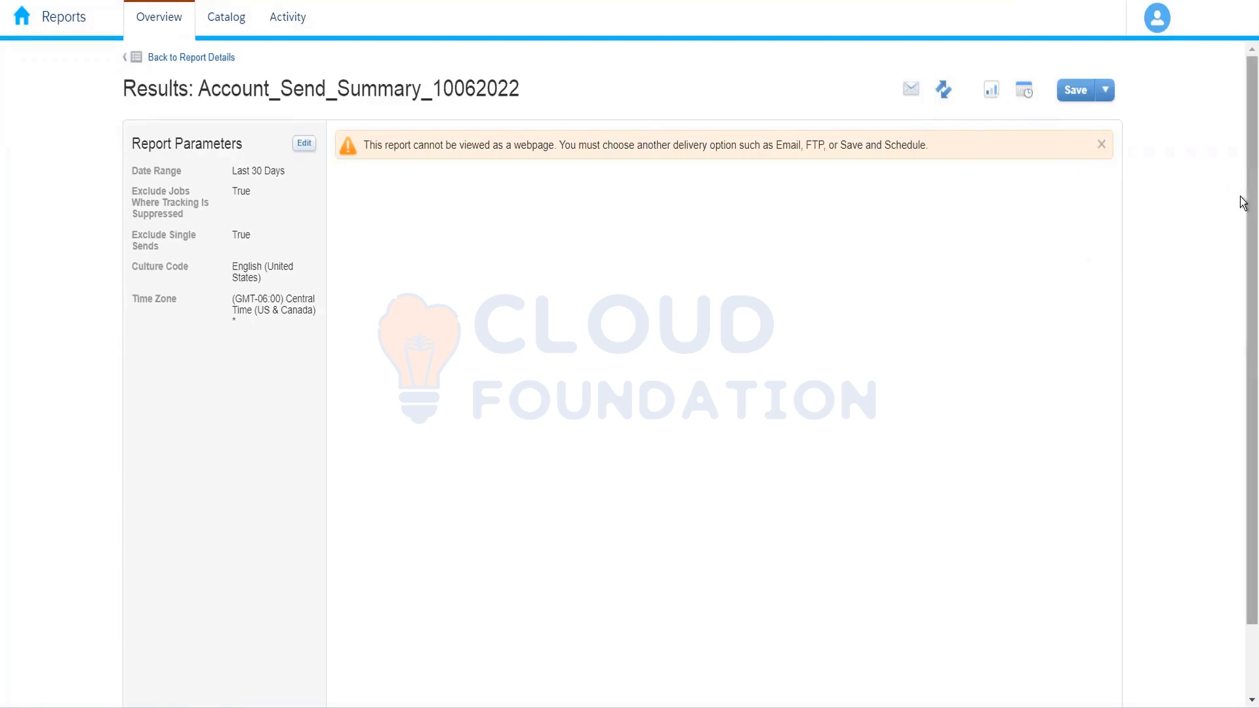
left_click_drag(1241, 196, 1241, 94)
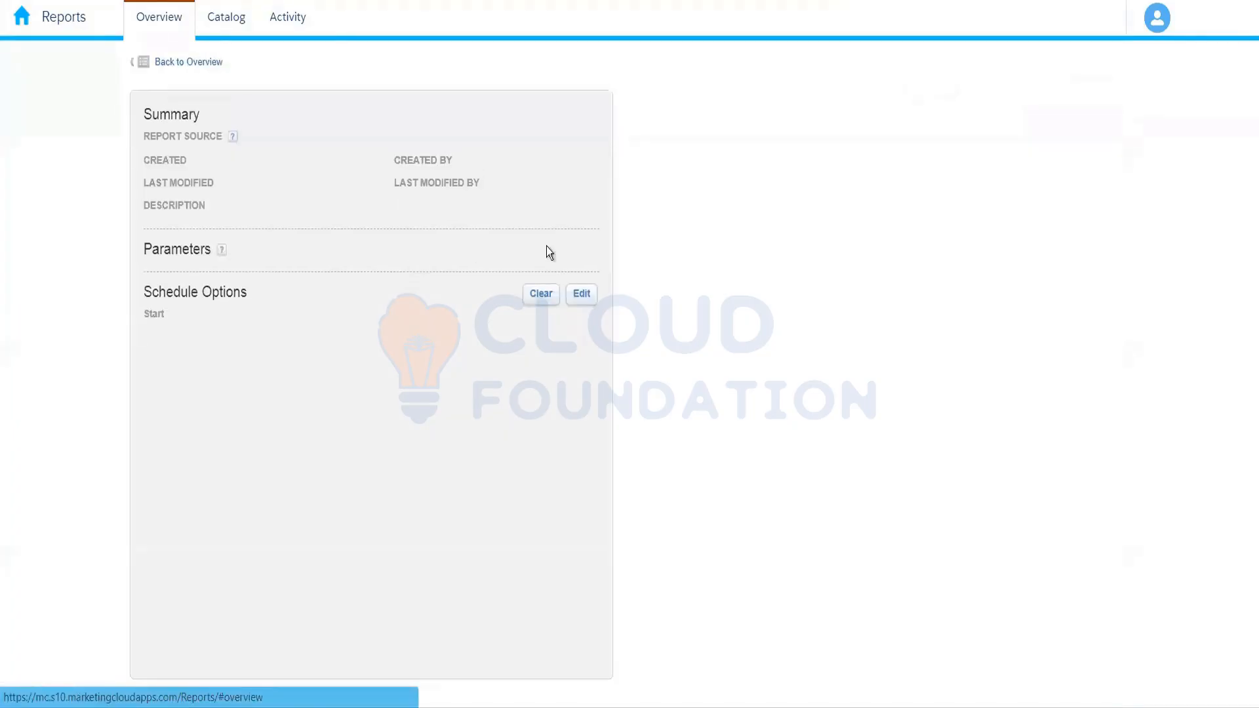
Create an A-B Test Summary Report from the catalog for the Test Subject Line campaign and submit it
left_click(223, 29)
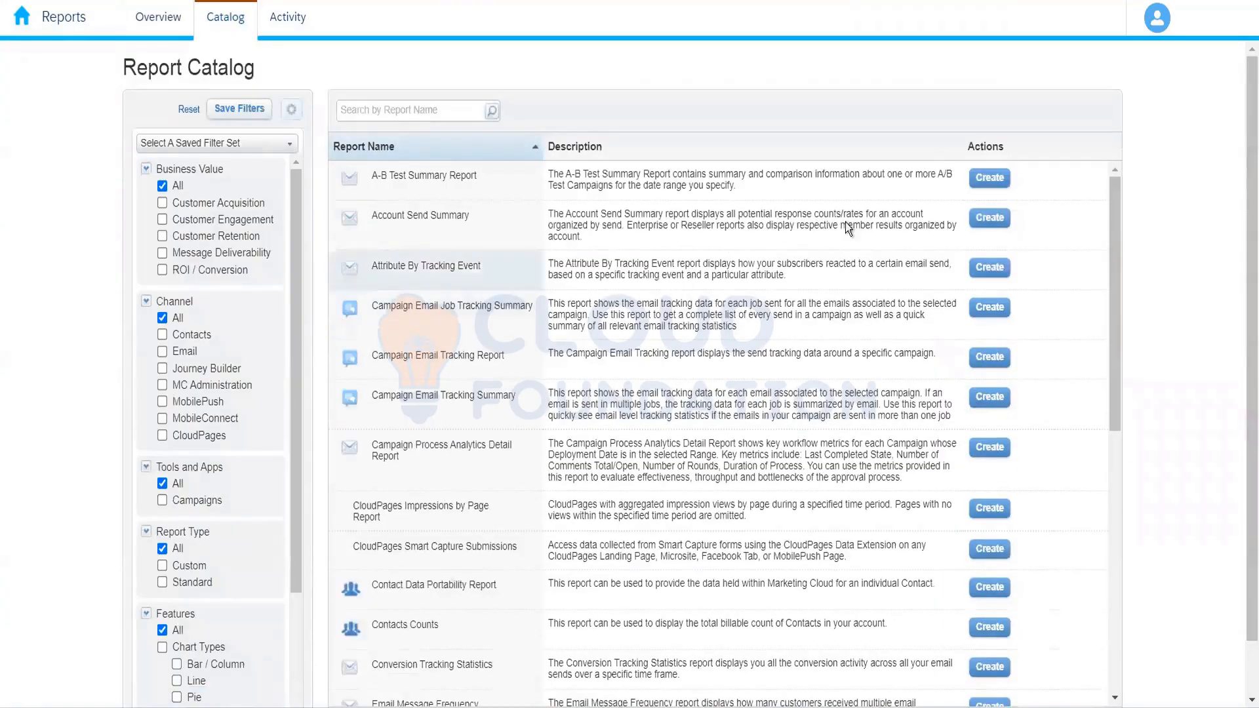
left_click(987, 188)
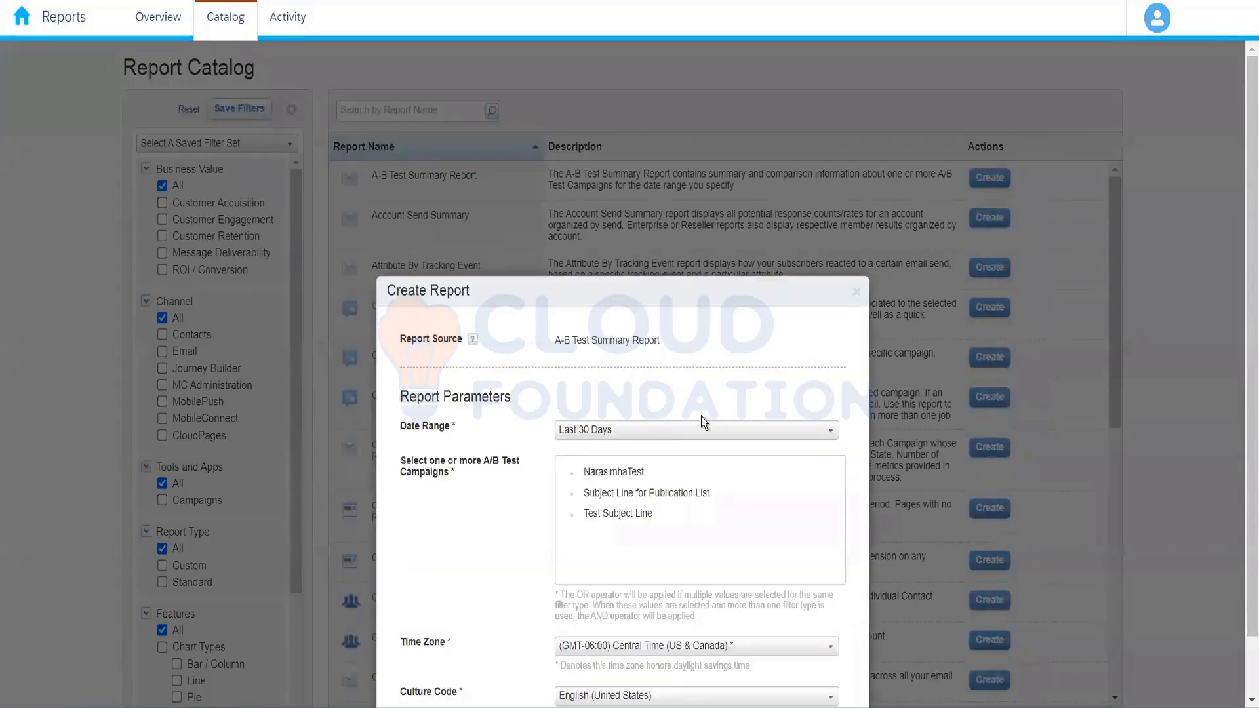
left_click(649, 517)
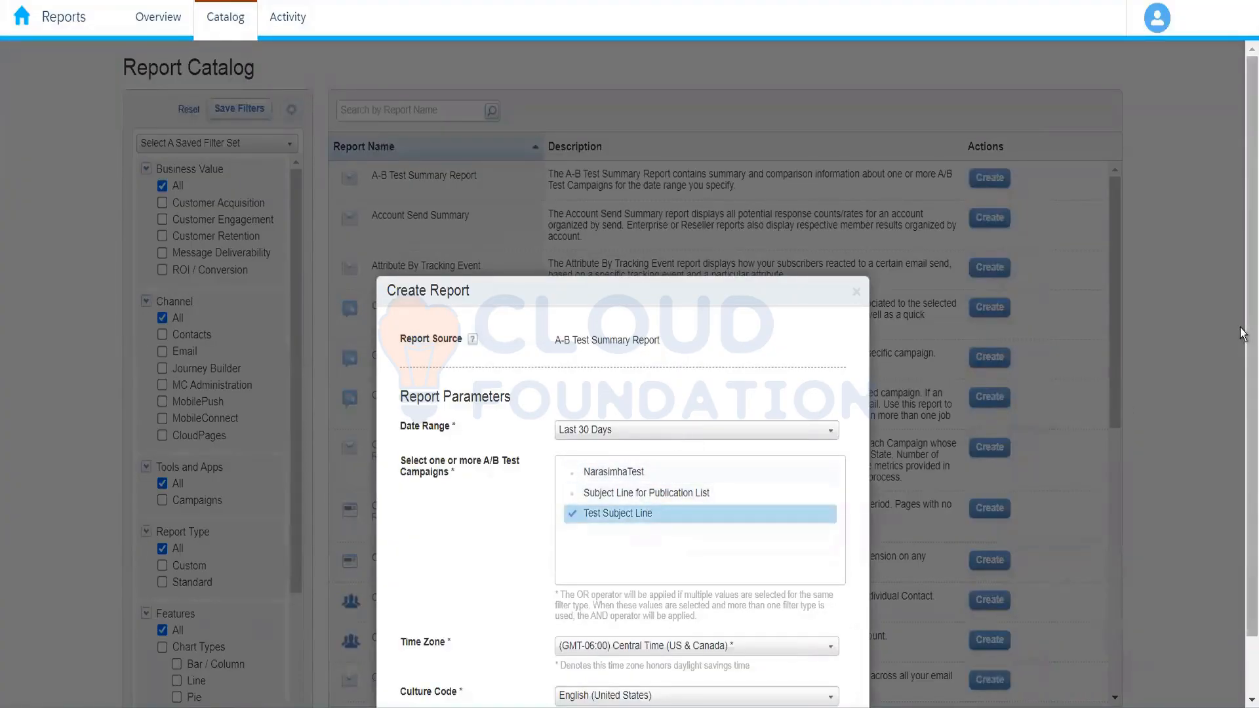
scroll(1242, 588, "down", 1)
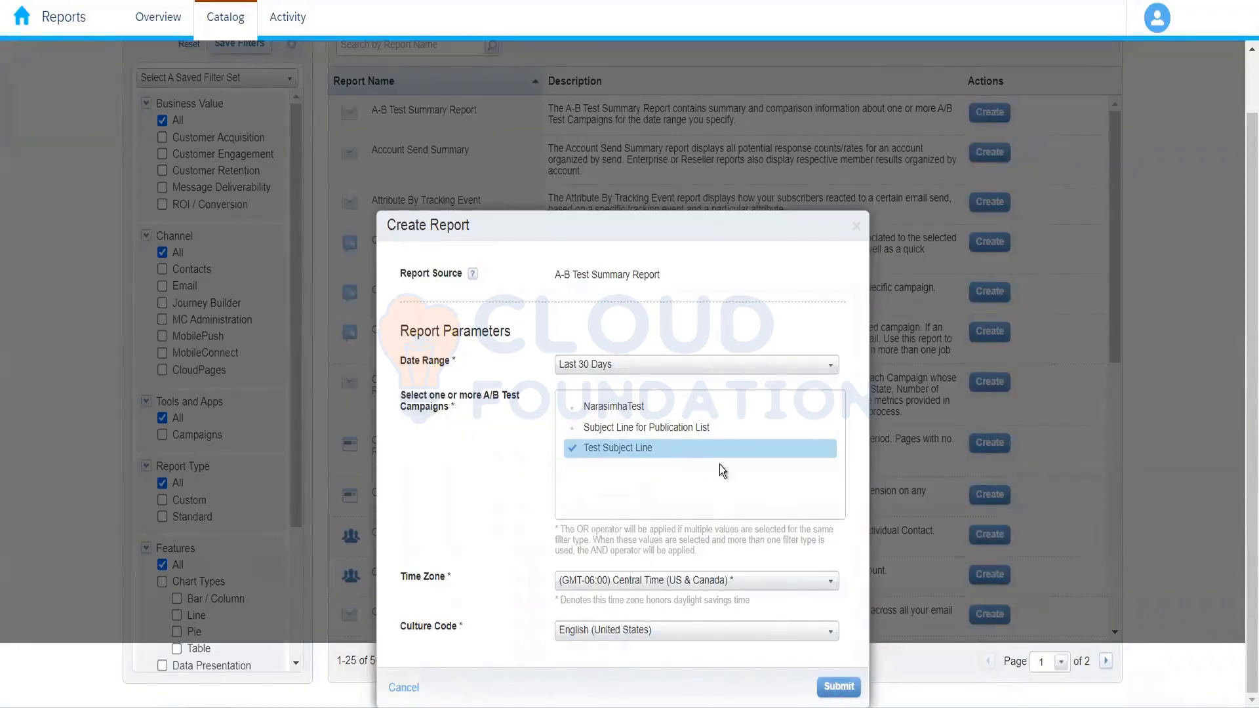
left_click(838, 687)
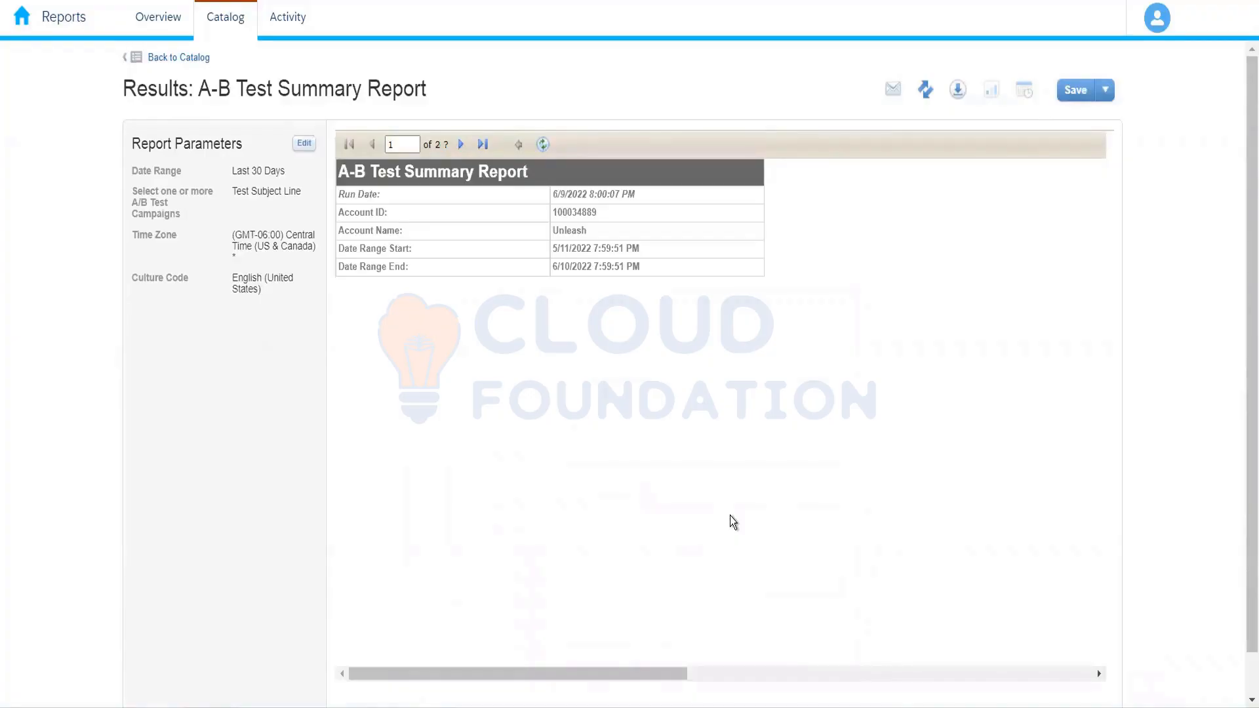
Examine the A/B test results on the report's second page across all columns, from test type to conversions
left_click(461, 146)
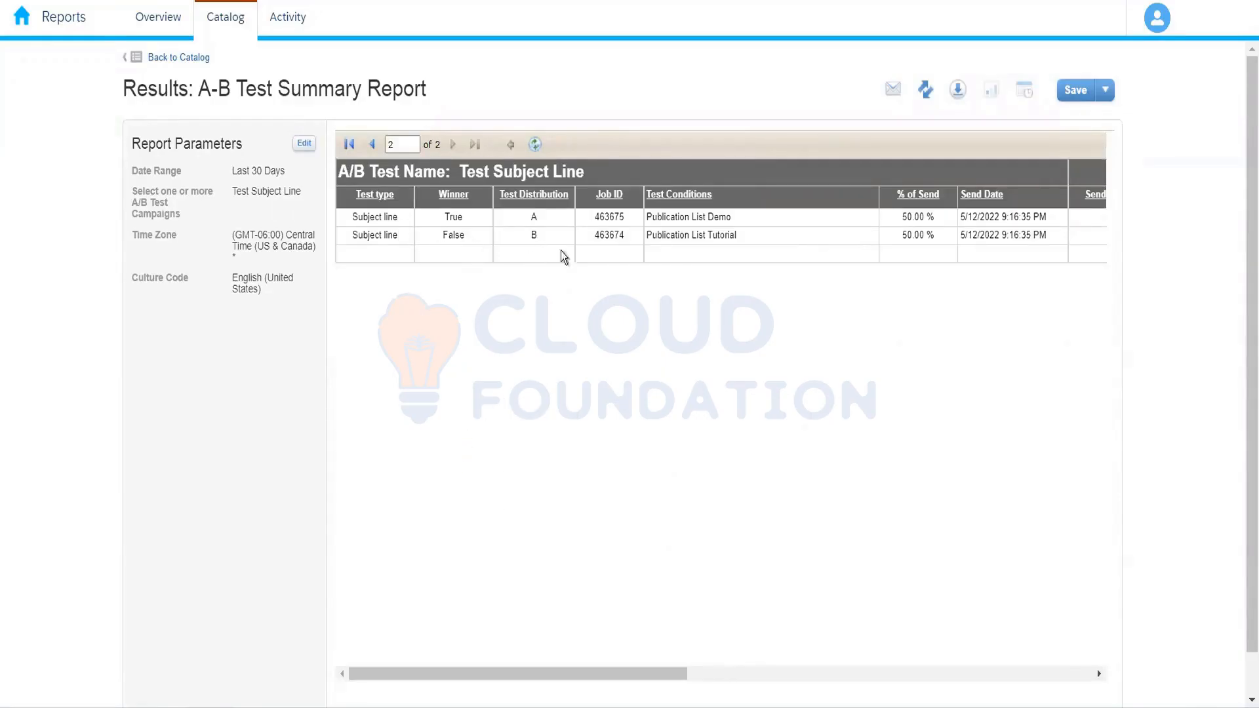
left_click_drag(643, 672, 976, 640)
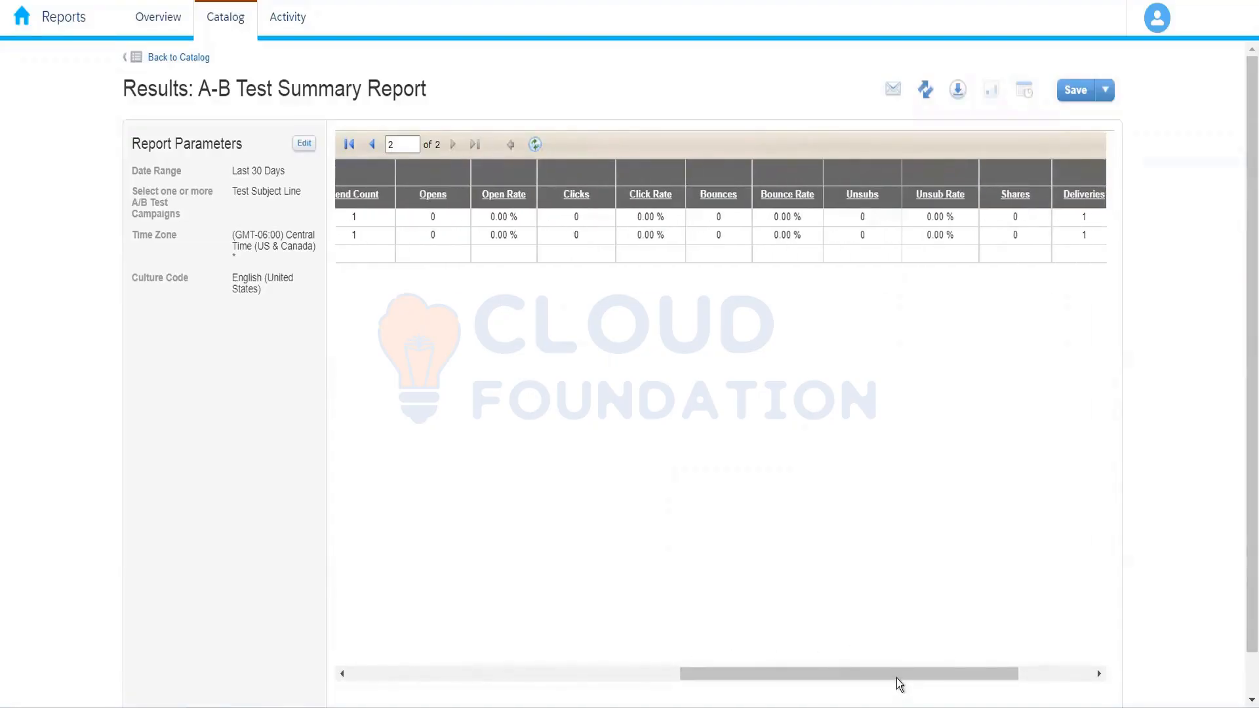
left_click_drag(896, 678, 1028, 651)
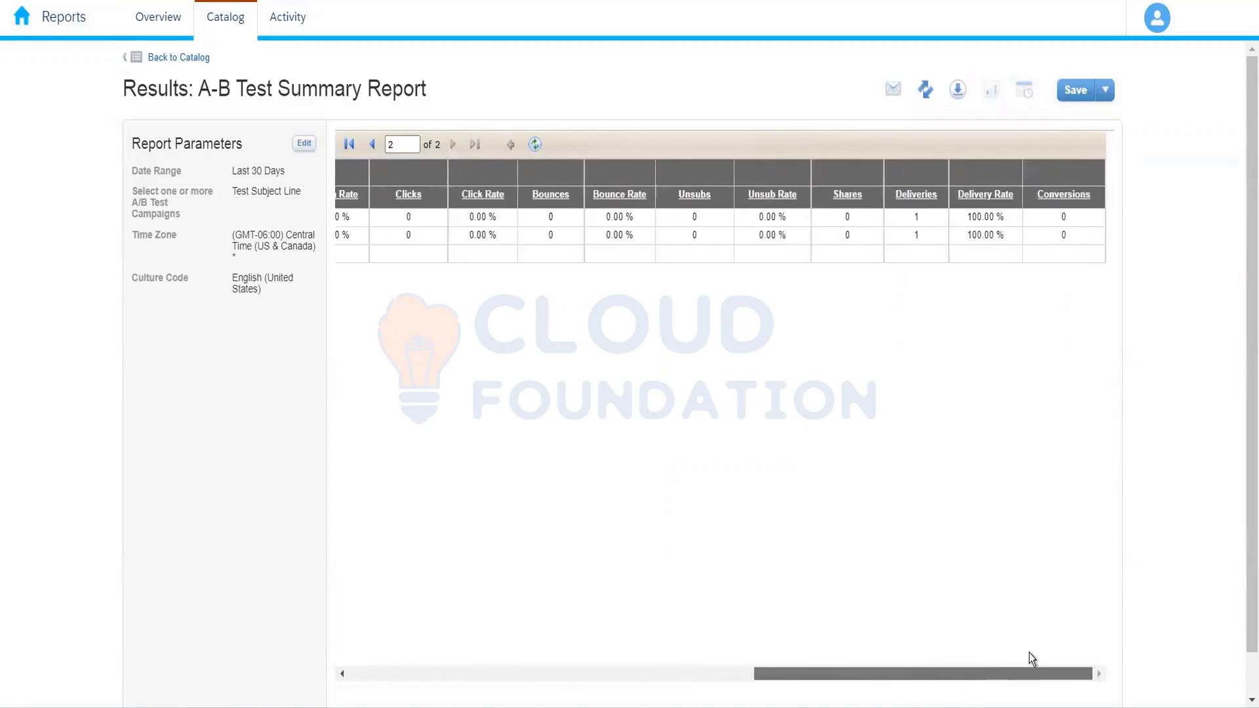
left_click_drag(848, 678, 340, 614)
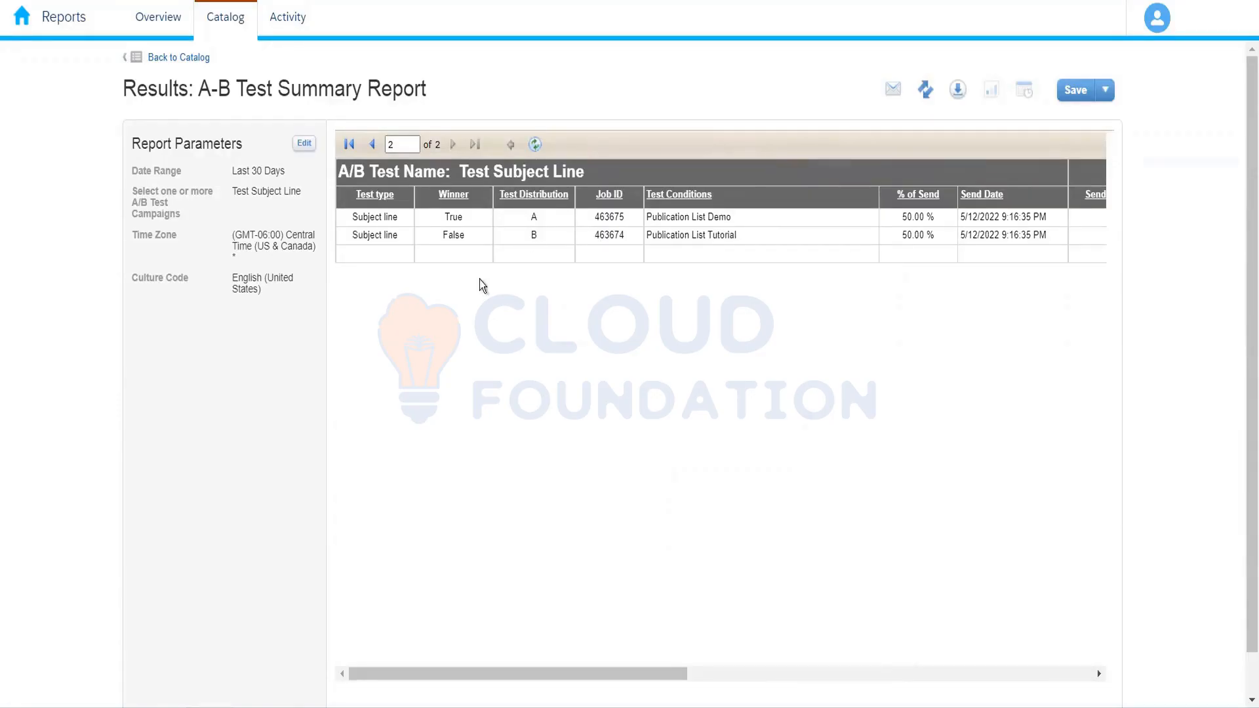
Download the A-B Test Summary Report results as a Data File (.csv) named AB Test Summary
left_click(958, 92)
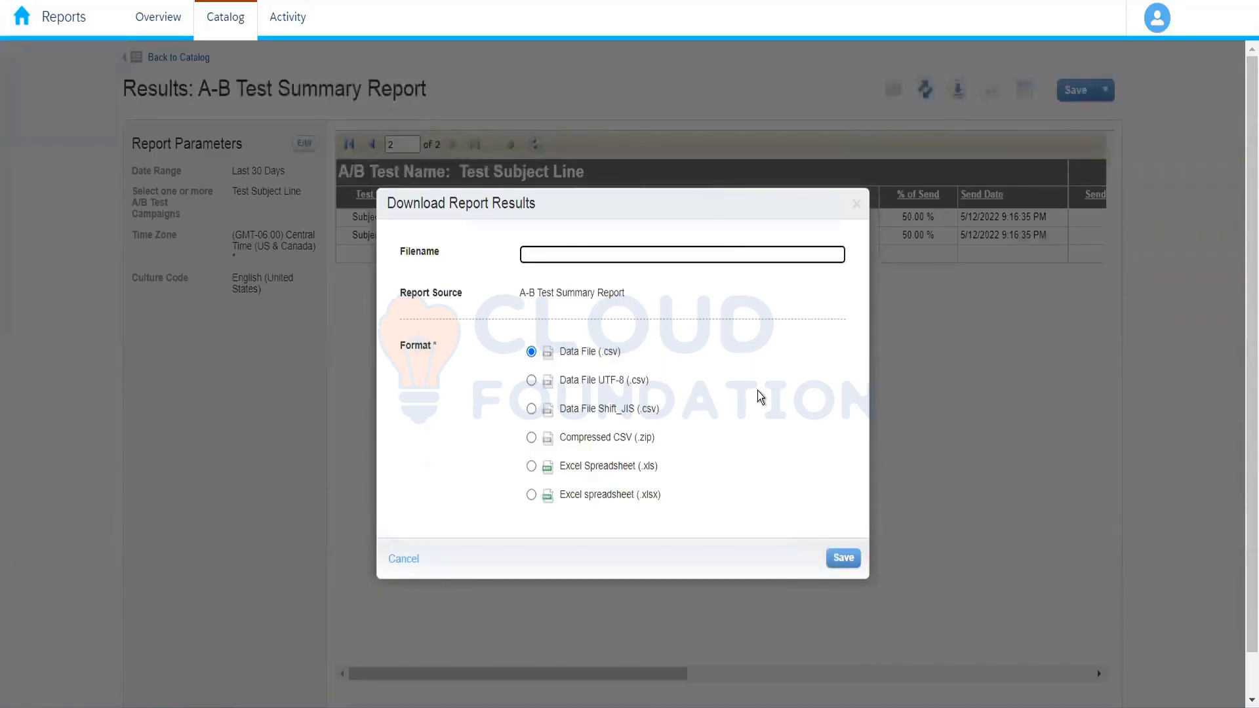
type("AB Test Summary")
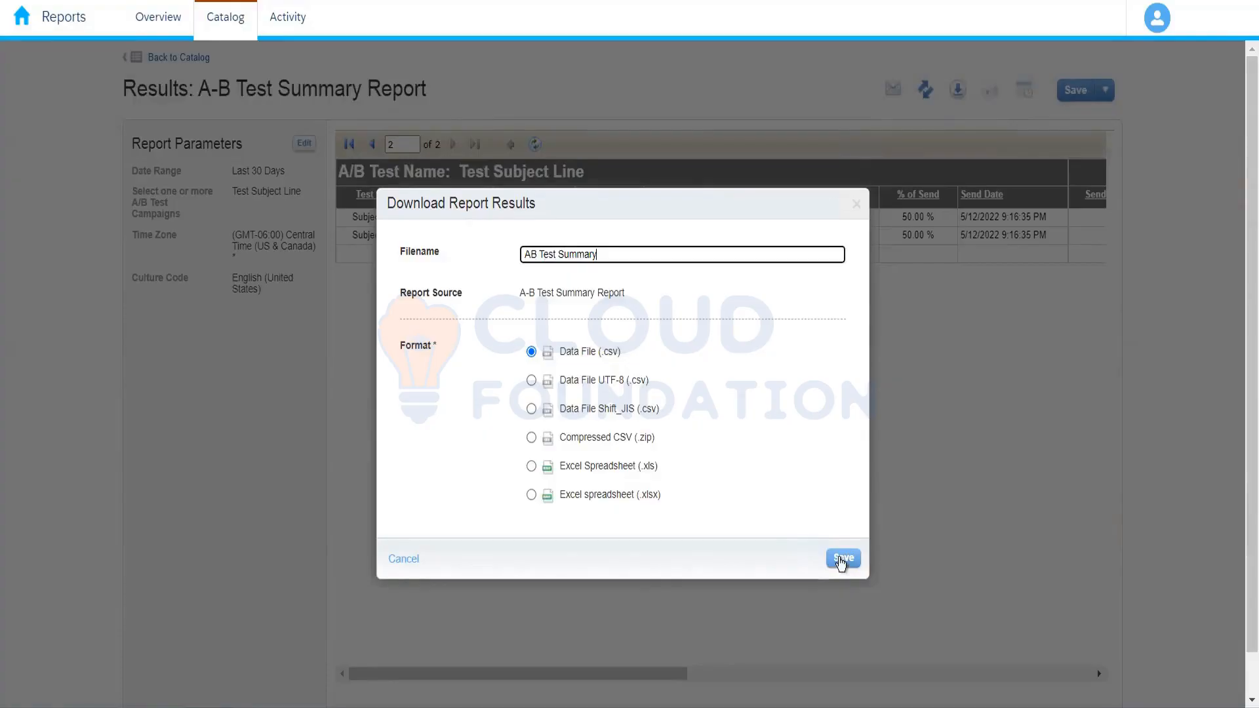
left_click(842, 558)
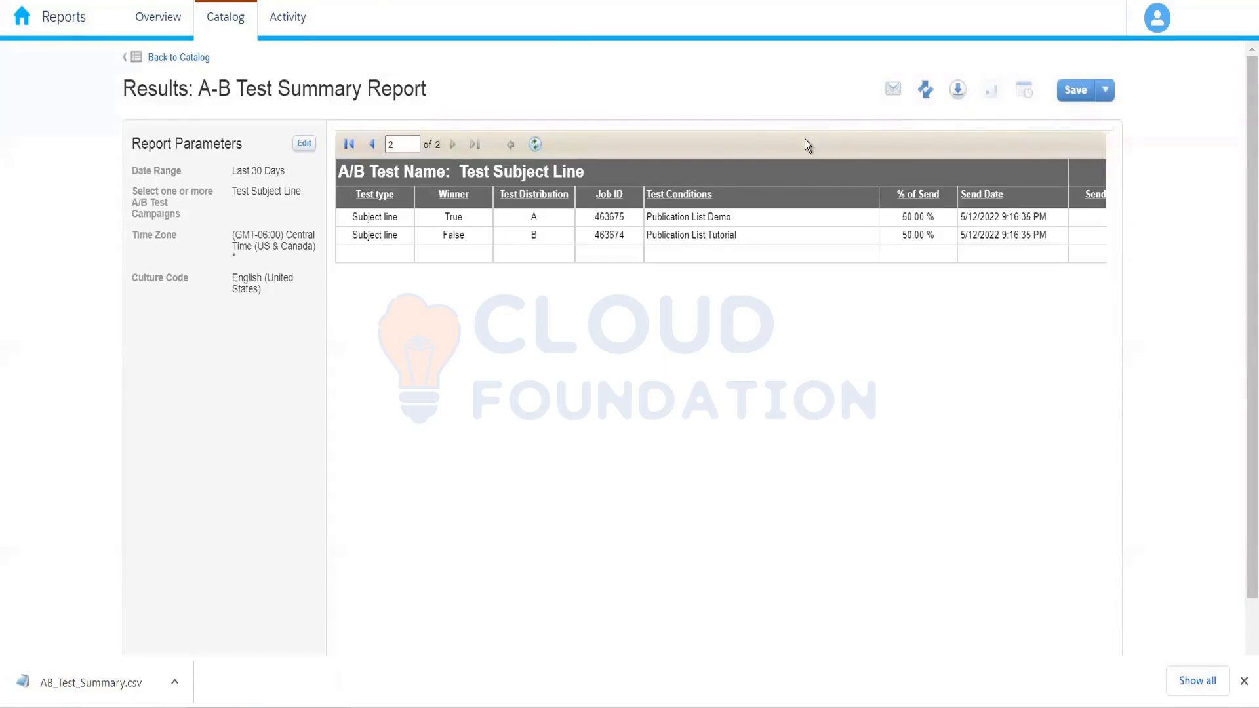
Create a CloudPages Smart Capture Submissions report from the catalog for the Walmart_LP_1 landing page and submit it
left_click(194, 59)
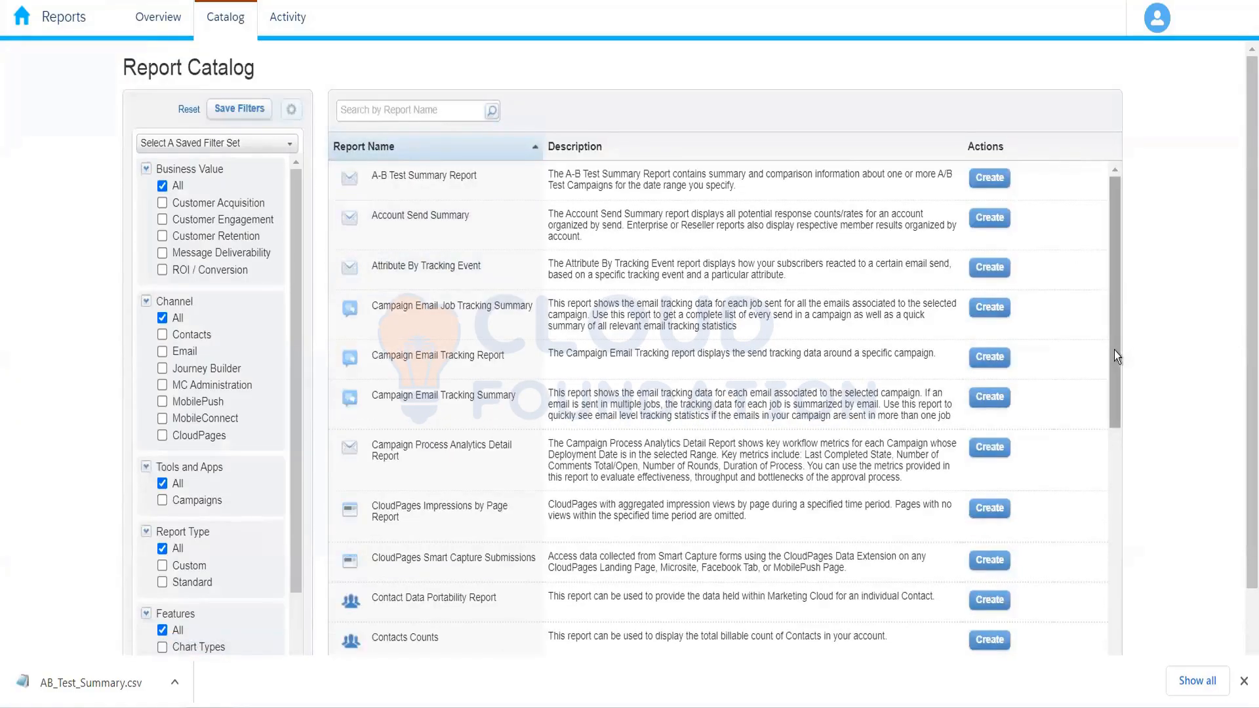
left_click_drag(1114, 350, 1127, 438)
left_click_drag(1140, 499, 1103, 412)
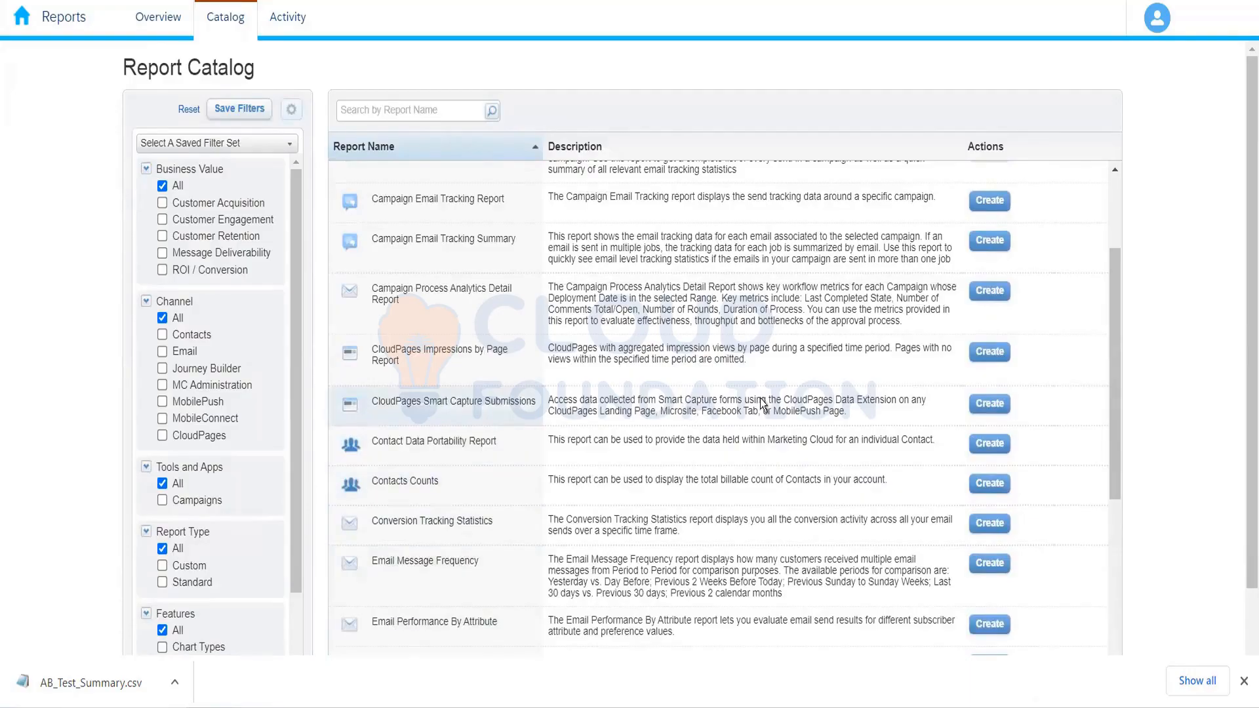
left_click(991, 404)
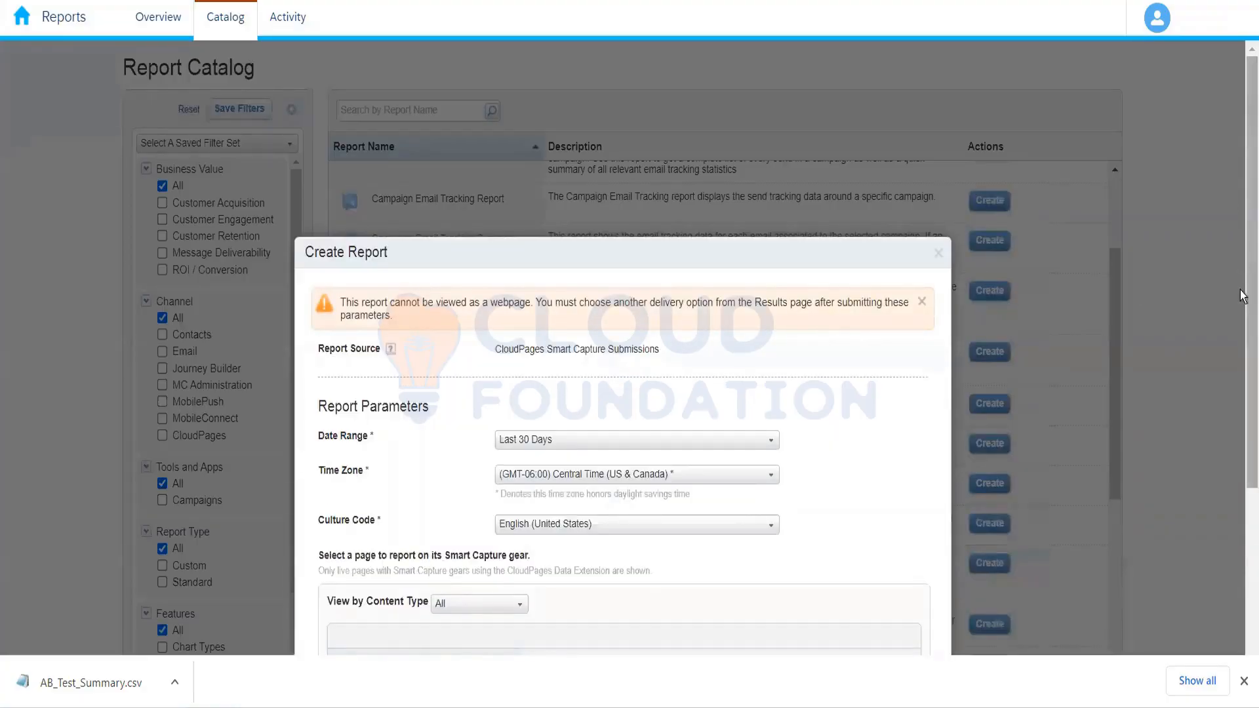
scroll(1241, 407, "down", 1)
scroll(1241, 406, "down", 3)
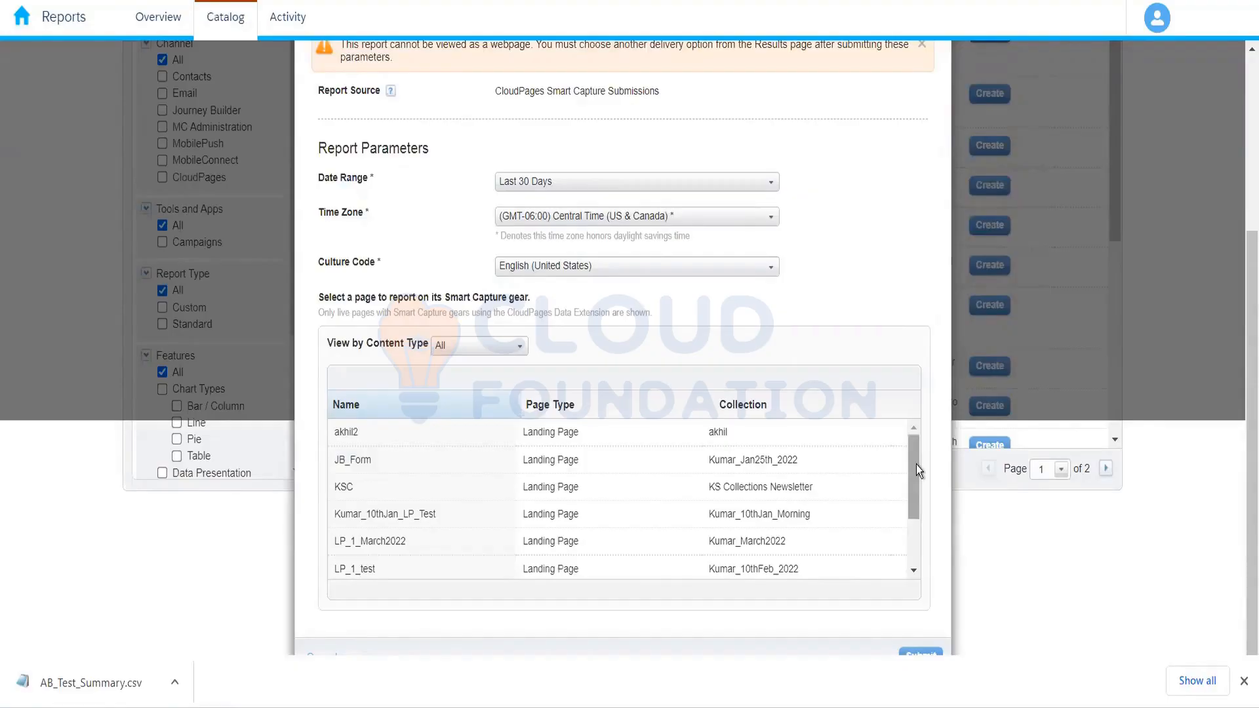
left_click_drag(915, 464, 920, 550)
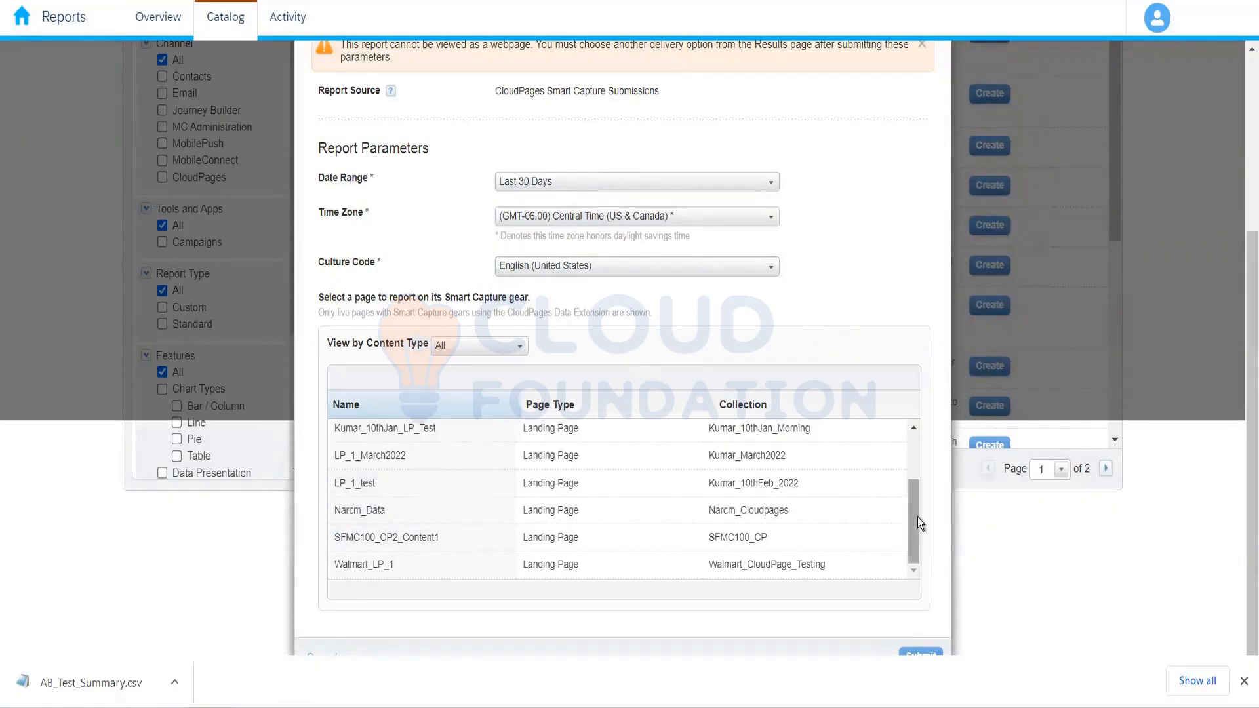
left_click_drag(910, 524, 910, 577)
left_click_drag(915, 521, 911, 574)
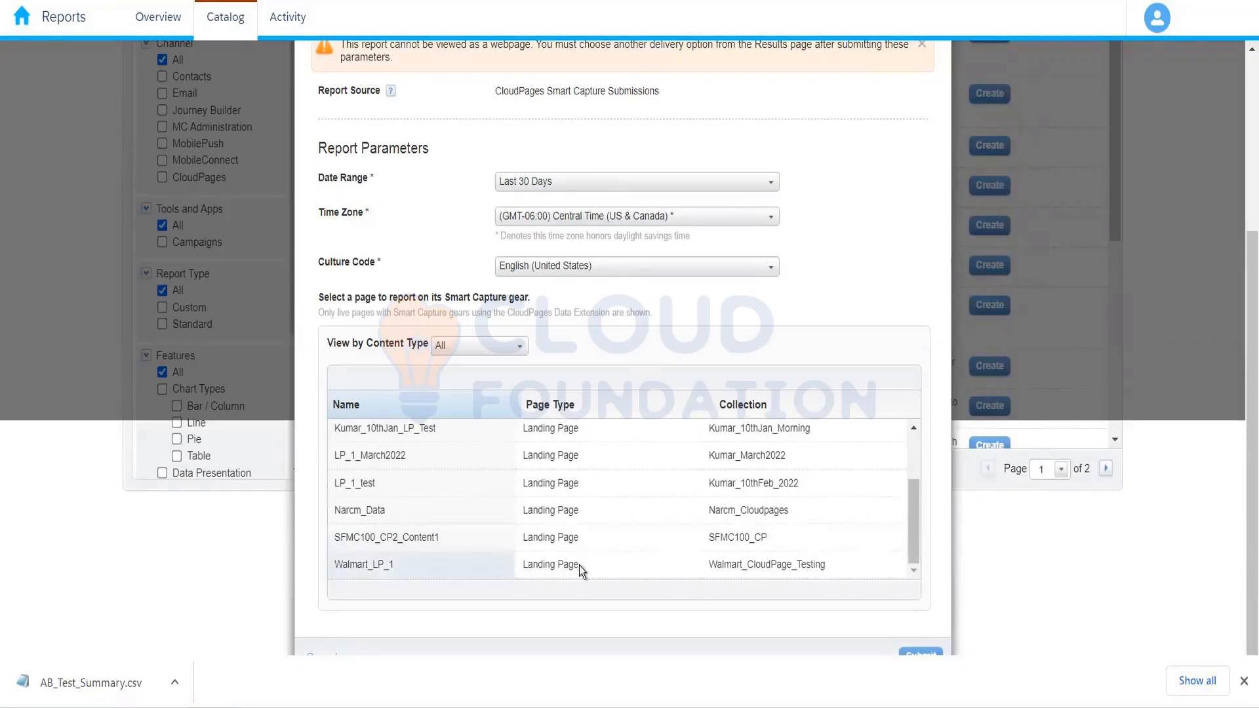
left_click(632, 560)
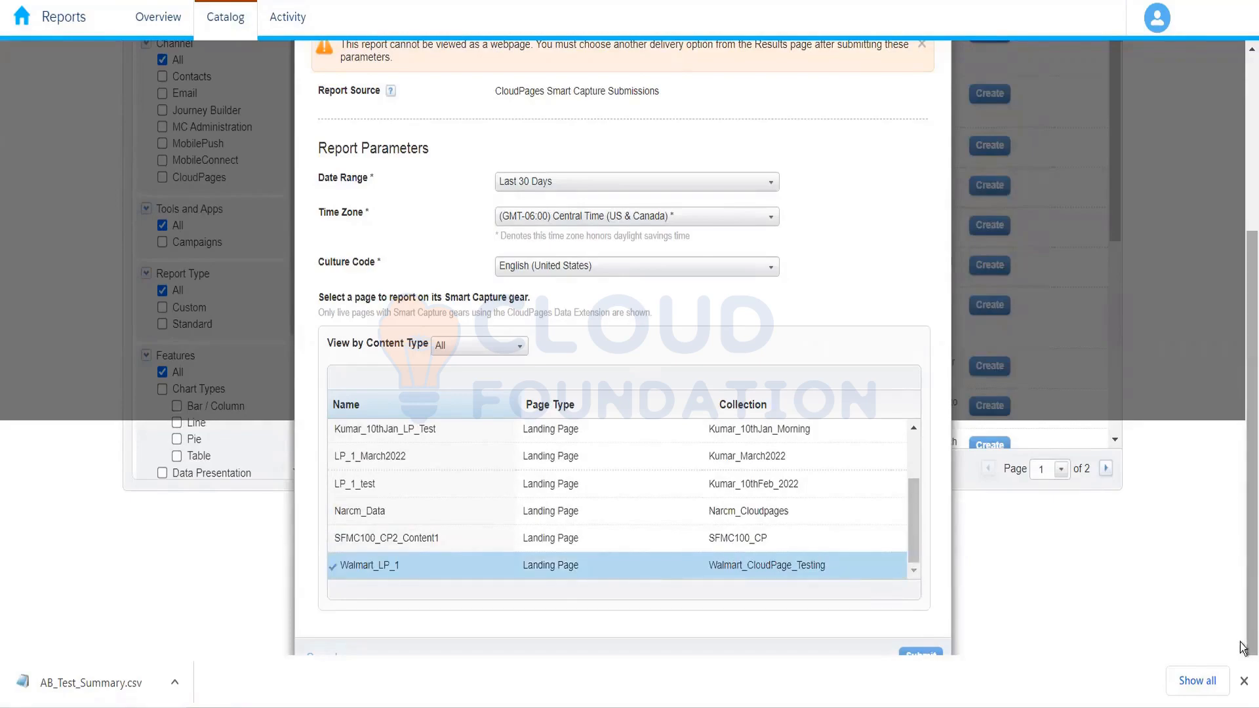
left_click(926, 654)
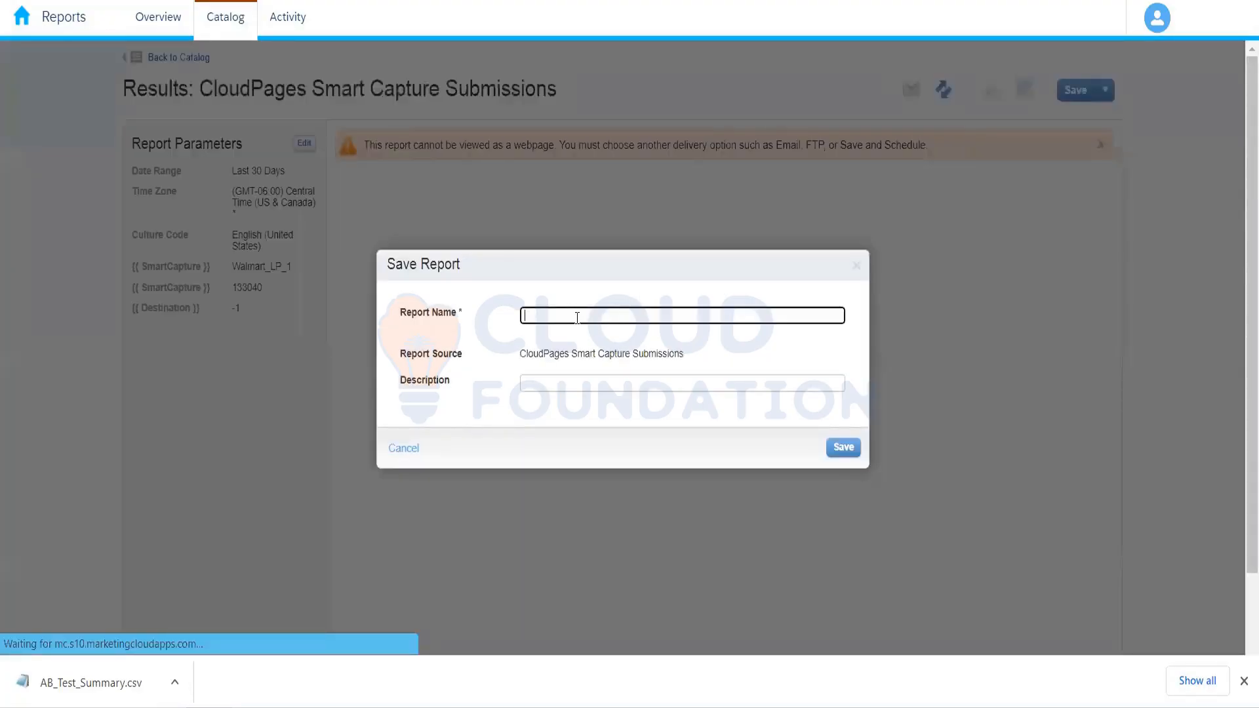
Save the Smart Capture Submissions report under the name CloudPagesReport_10062022
type("Cloud")
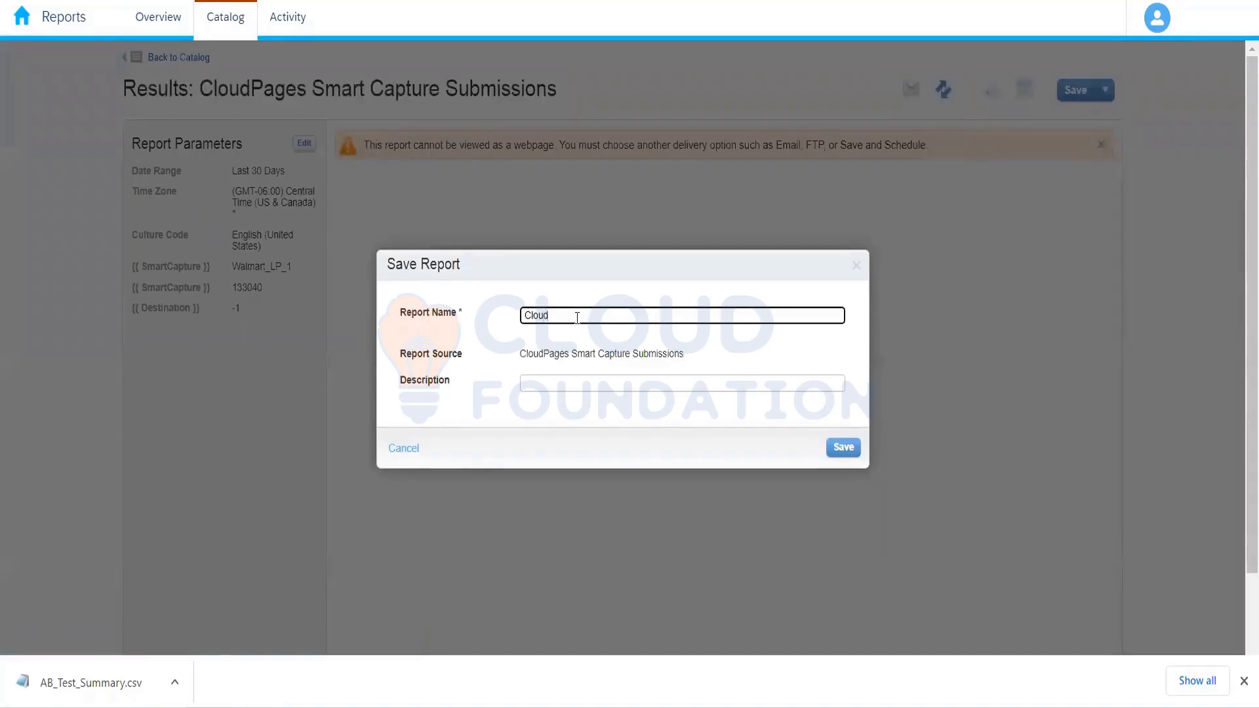
type("Pages T")
type("eport")
double_click(605, 413)
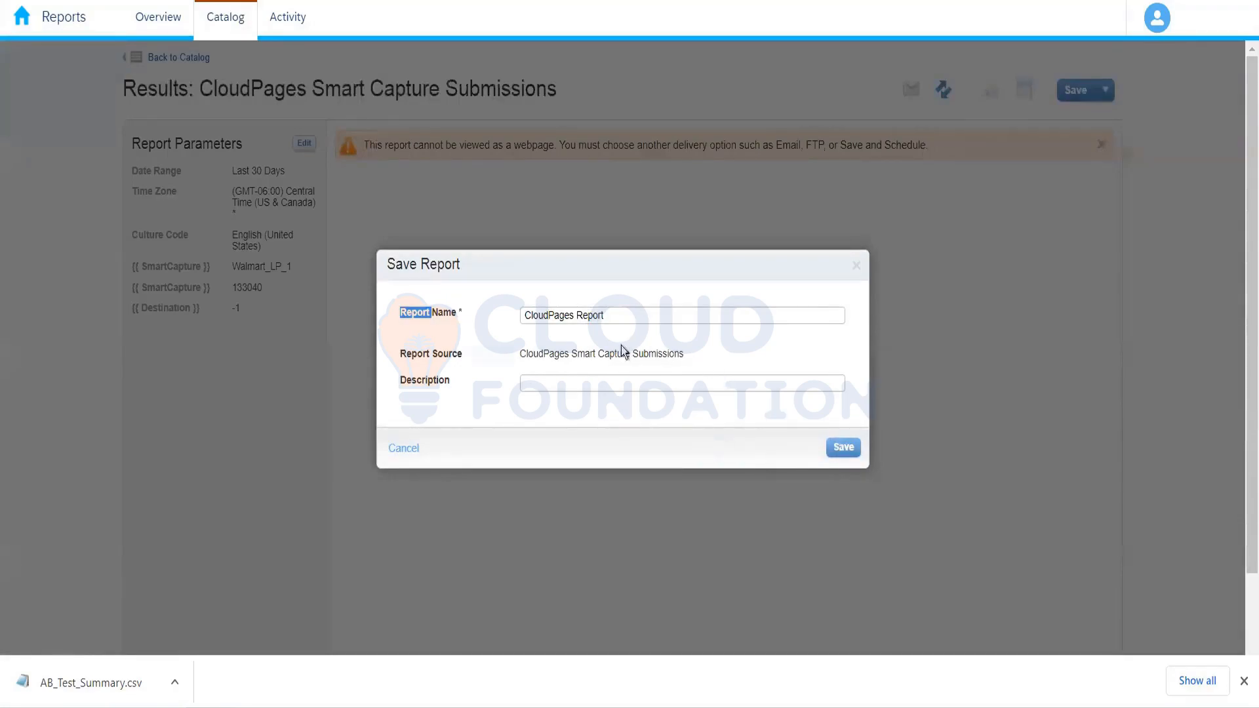
left_click(577, 316)
key("BackSpace")
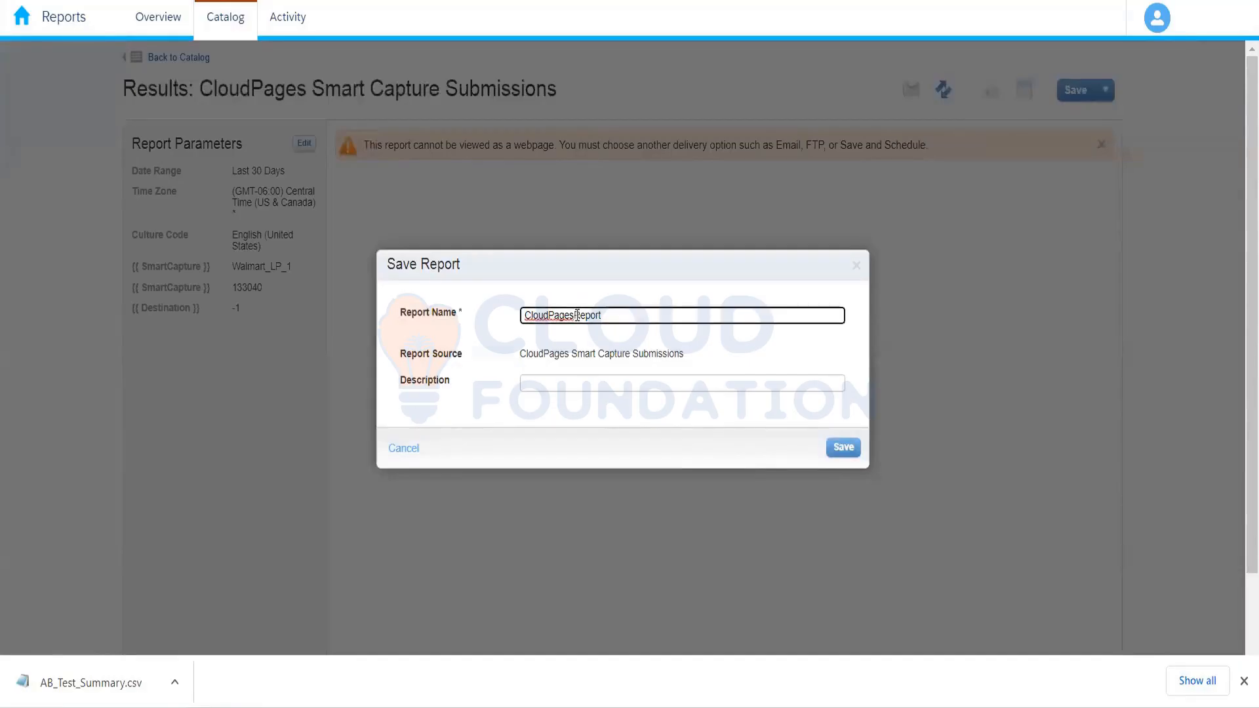
key("End")
type("_10062022")
left_click(845, 449)
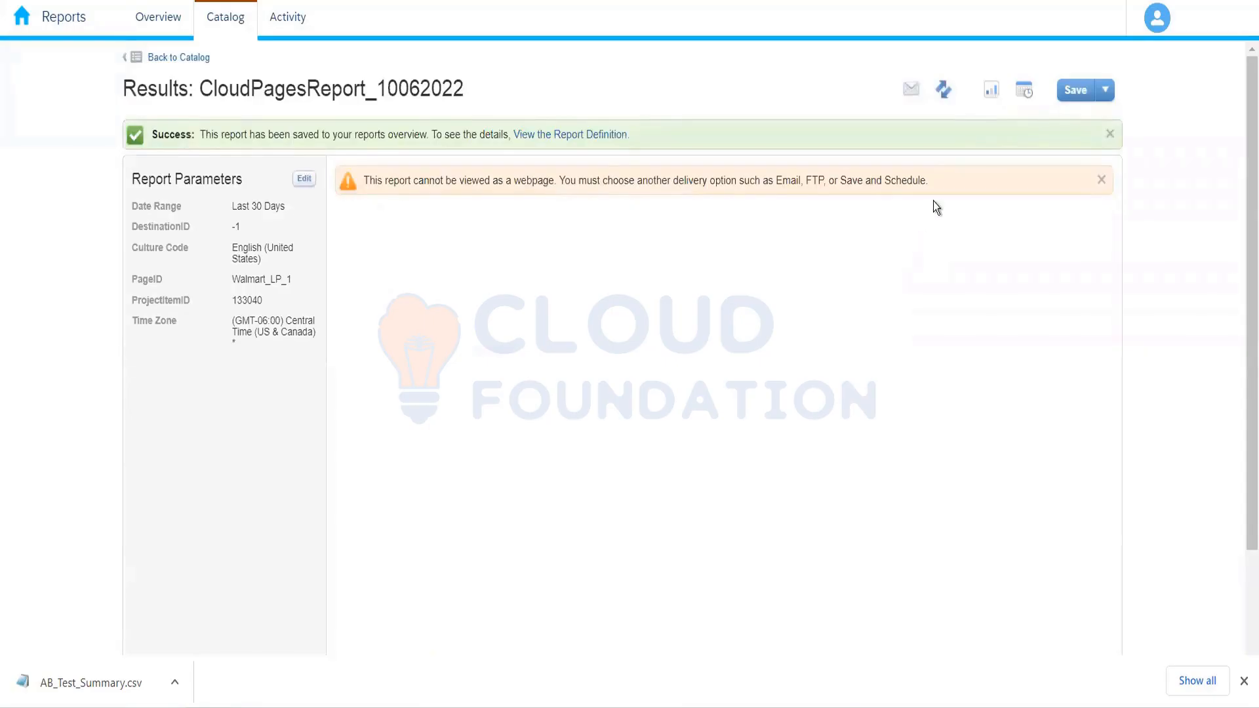
Save a snapshot of the CloudPages report results in Data File (.csv) format
left_click(990, 91)
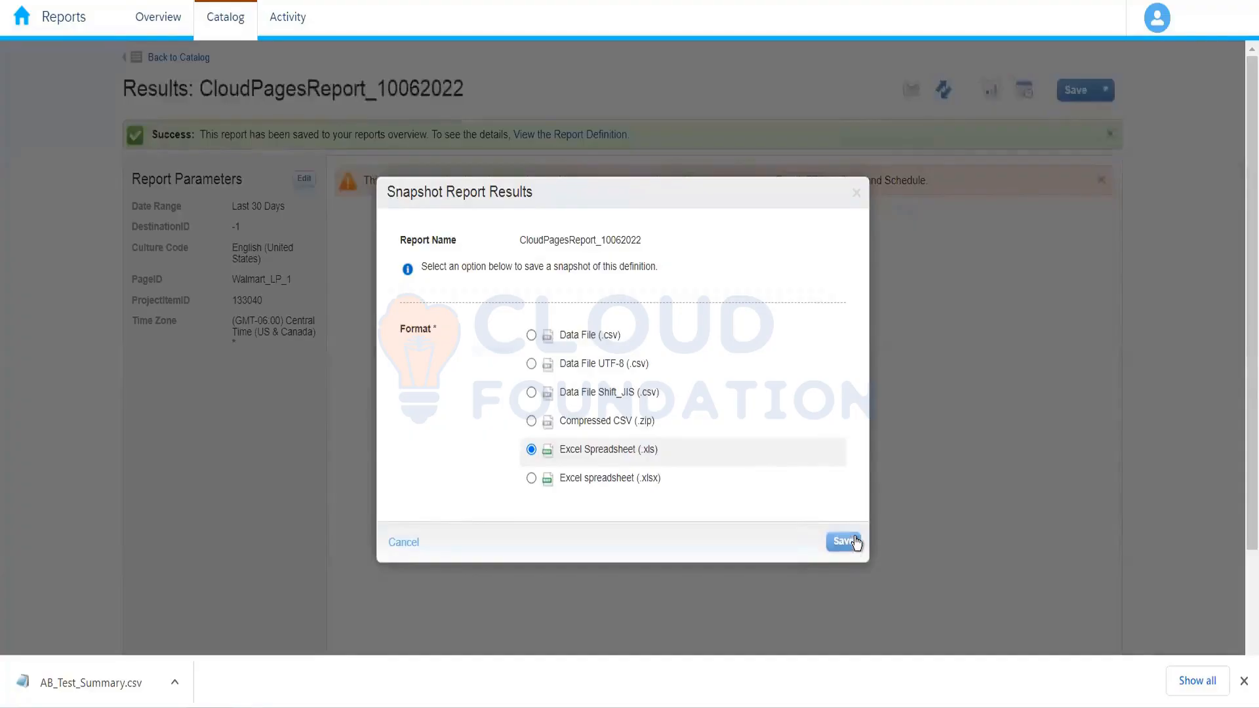
left_click(532, 336)
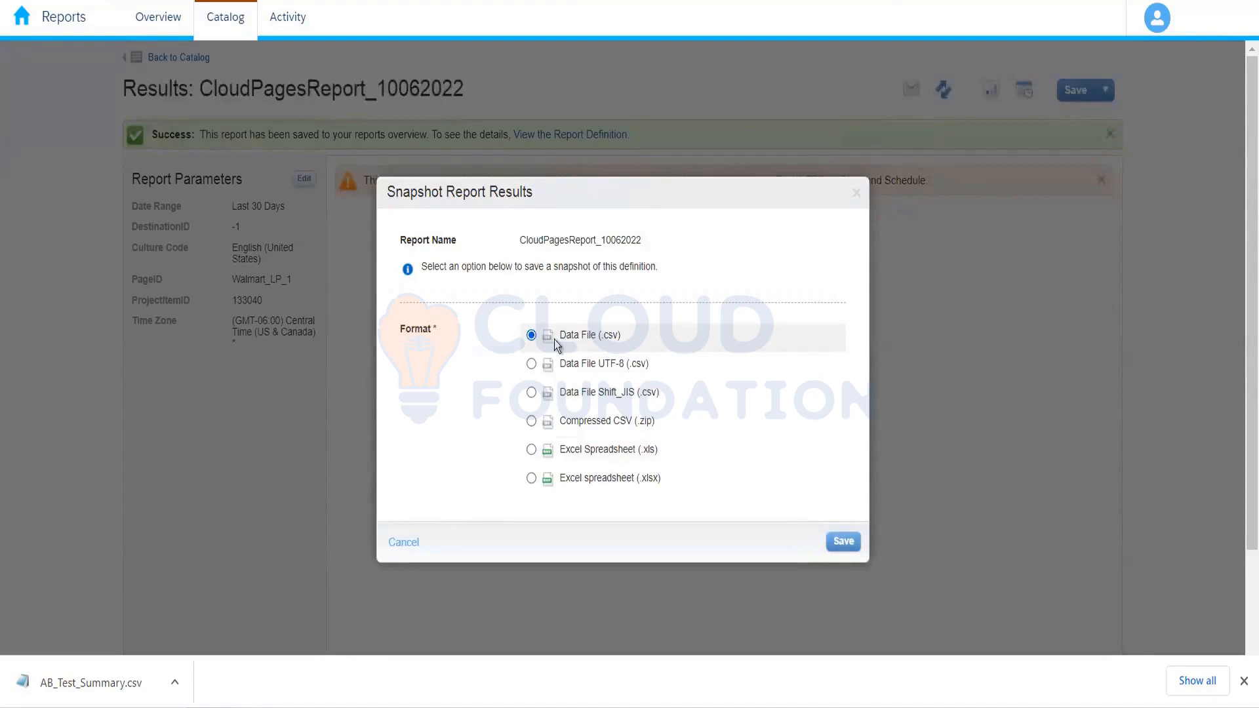
left_click(843, 542)
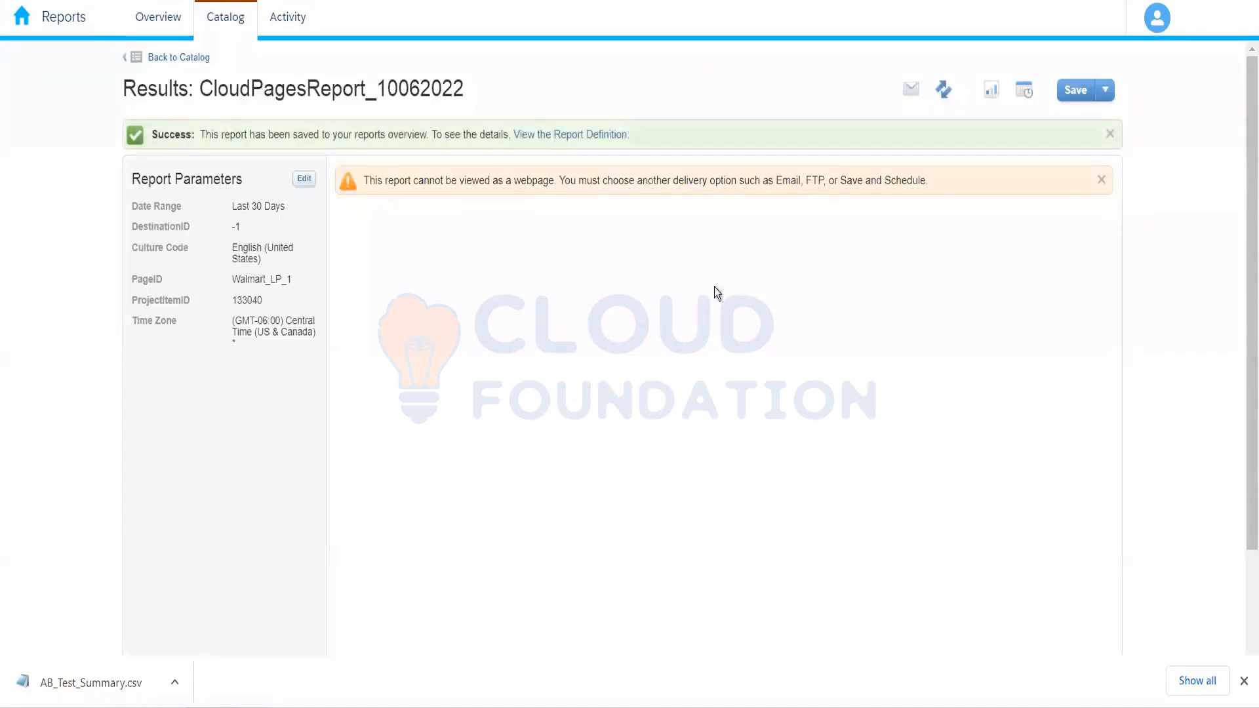
View the saved CloudPages report's definition and check its parameters and snapshot status
left_click(589, 138)
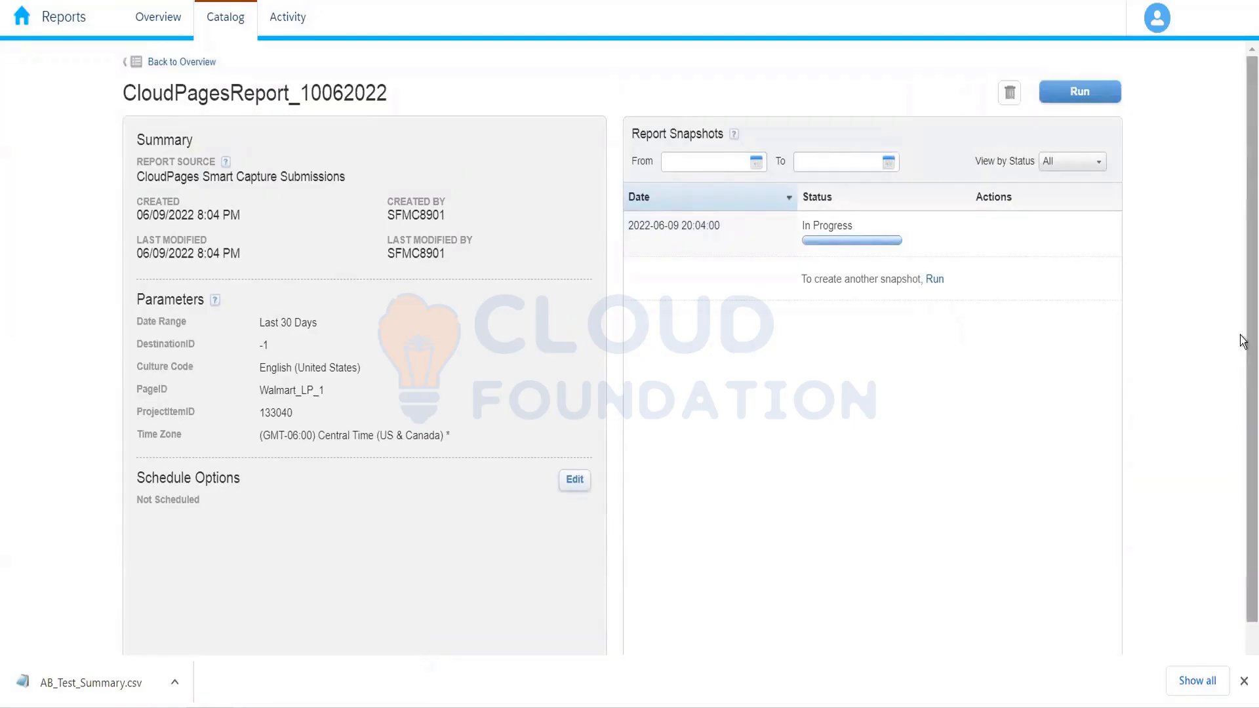
scroll(1243, 341, "down", 1)
left_click_drag(1242, 363, 1244, 232)
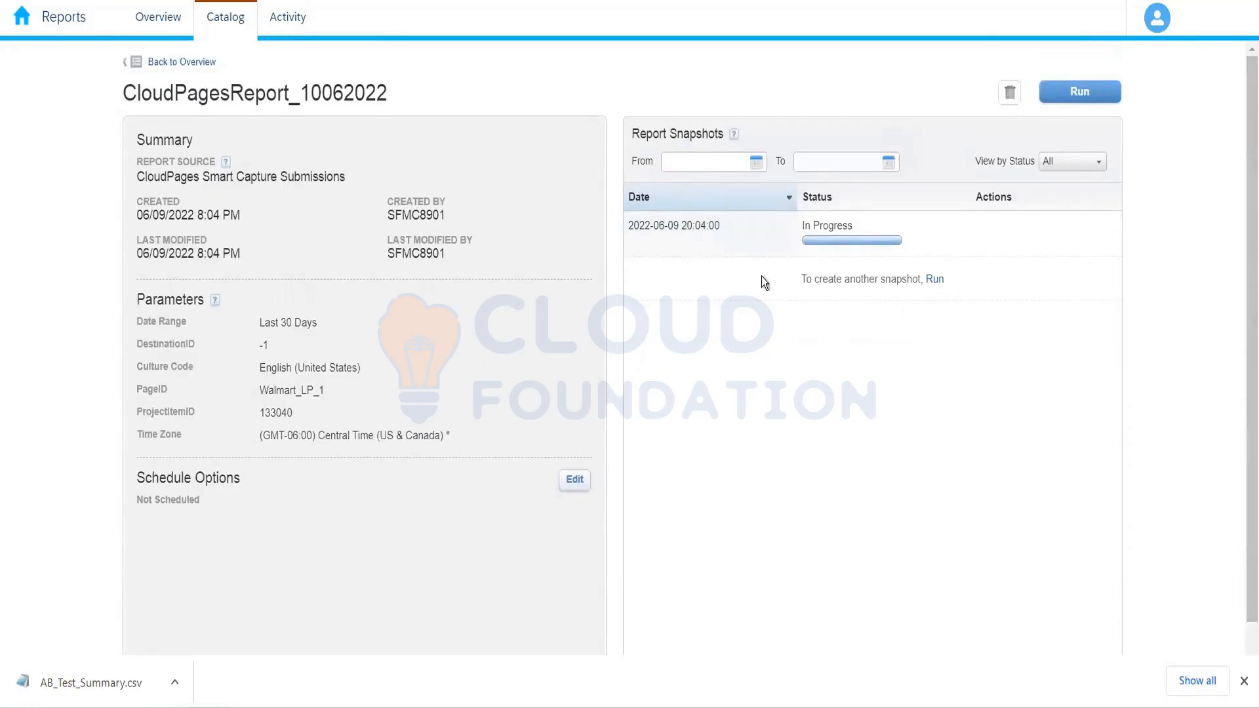
Open CloudPagesReport_10062022 from the overview's reports list to check its snapshot, and return to the list of saved reports
left_click(234, 32)
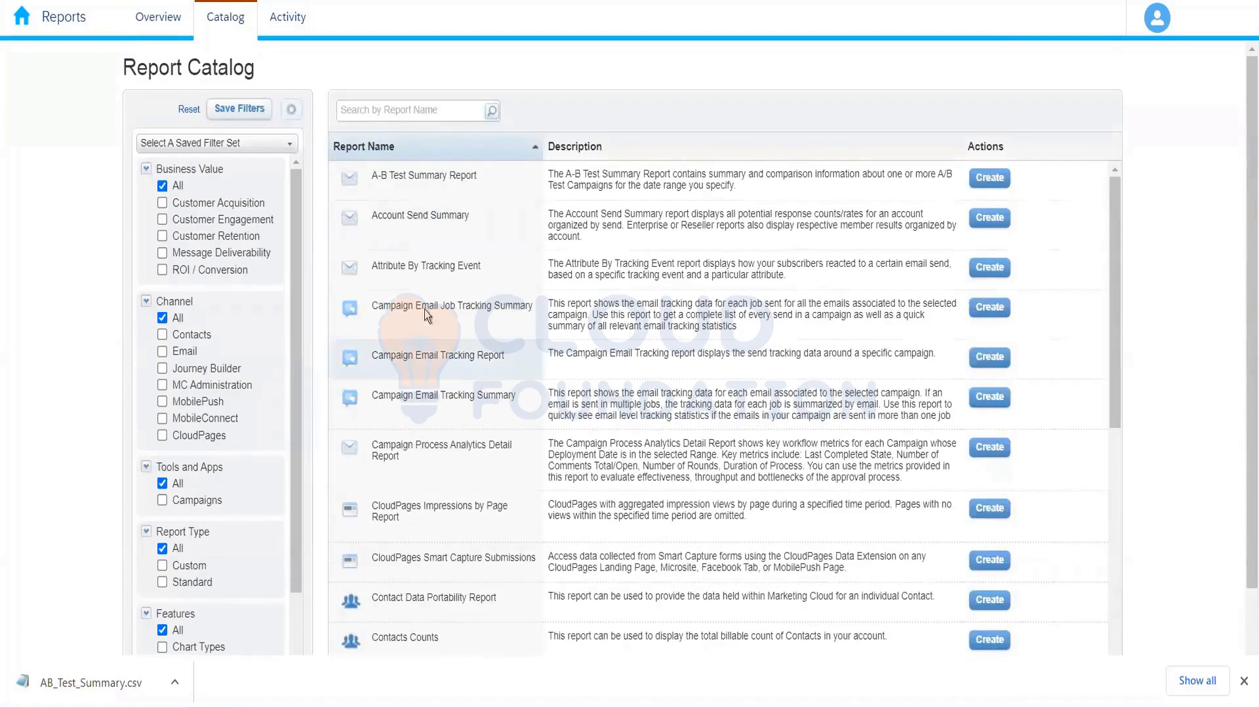
left_click(154, 19)
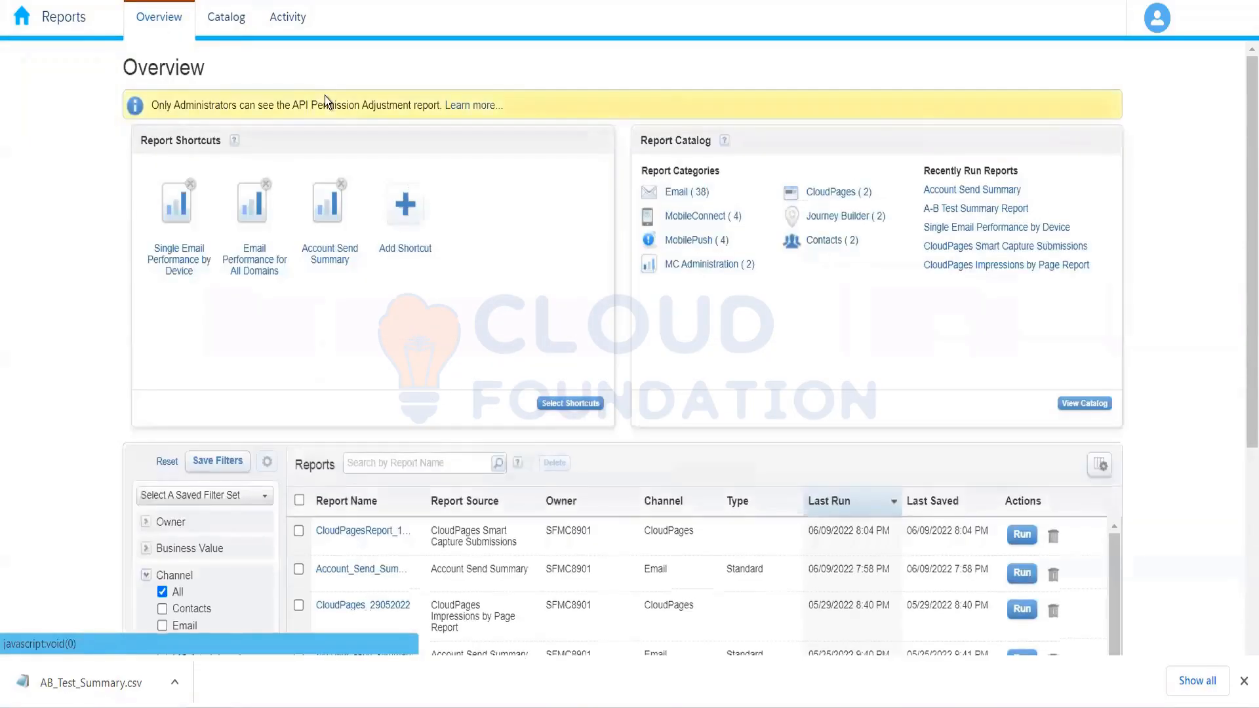
left_click_drag(1245, 198, 1240, 344)
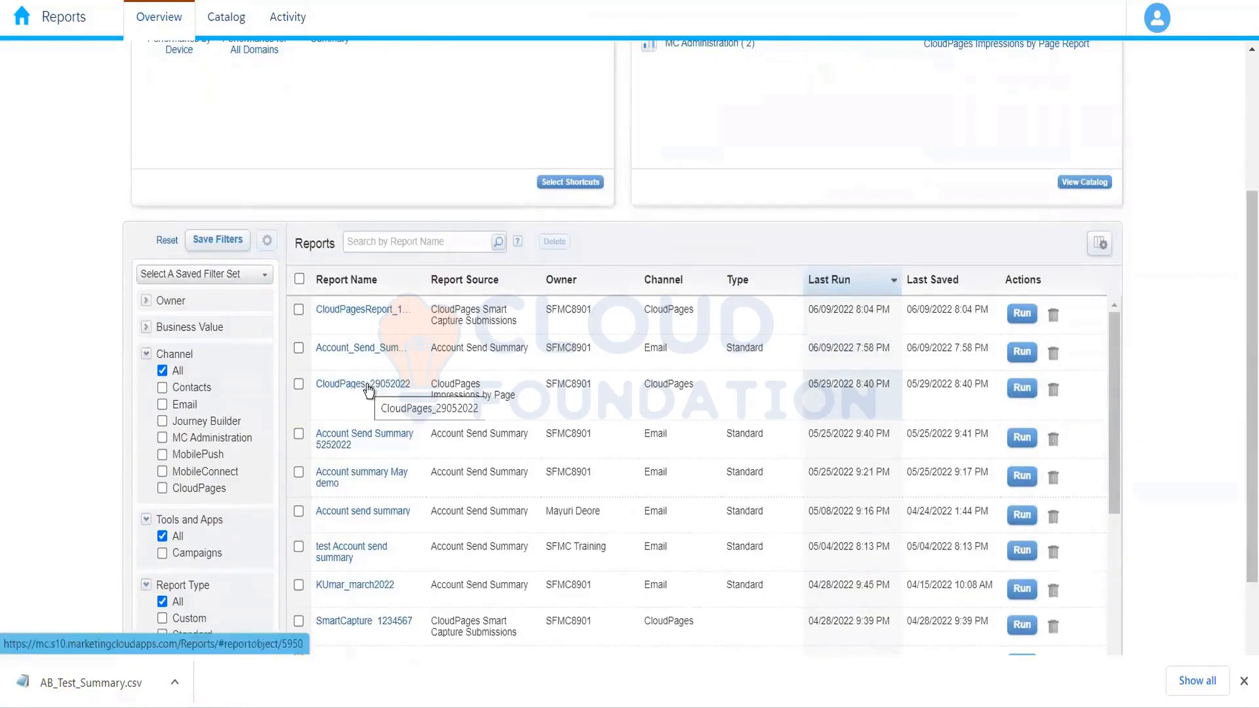
left_click(376, 312)
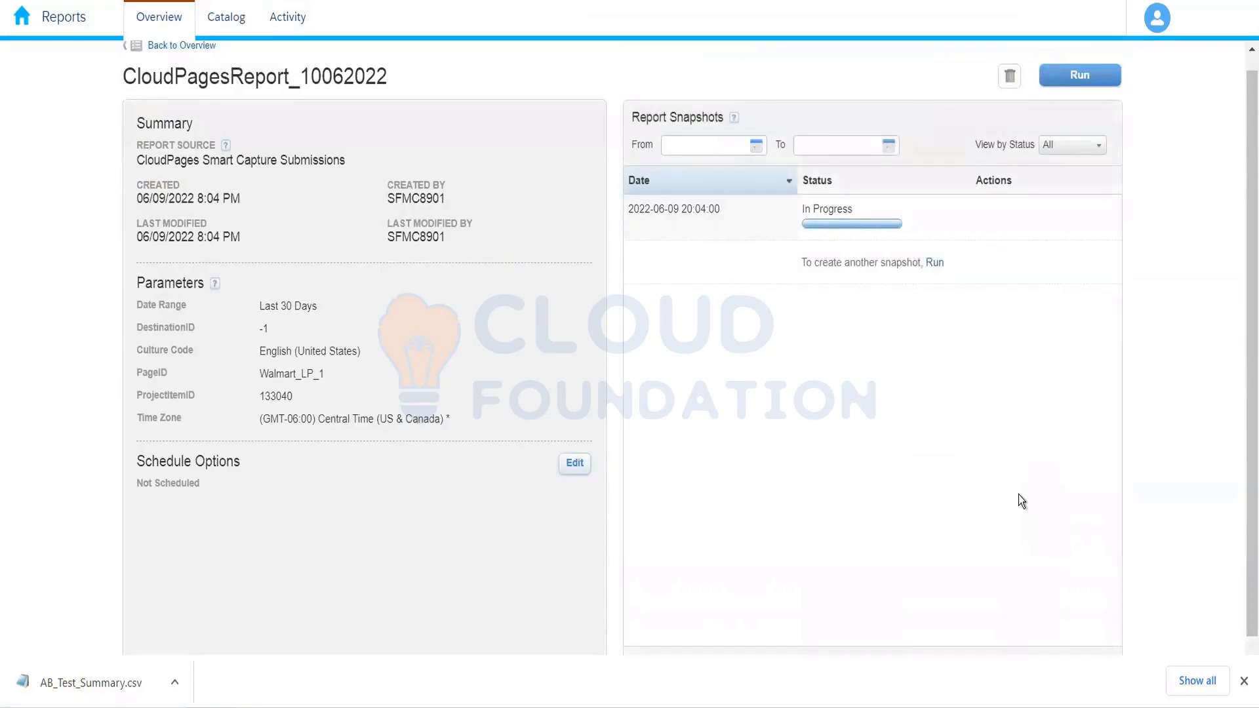
left_click(159, 17)
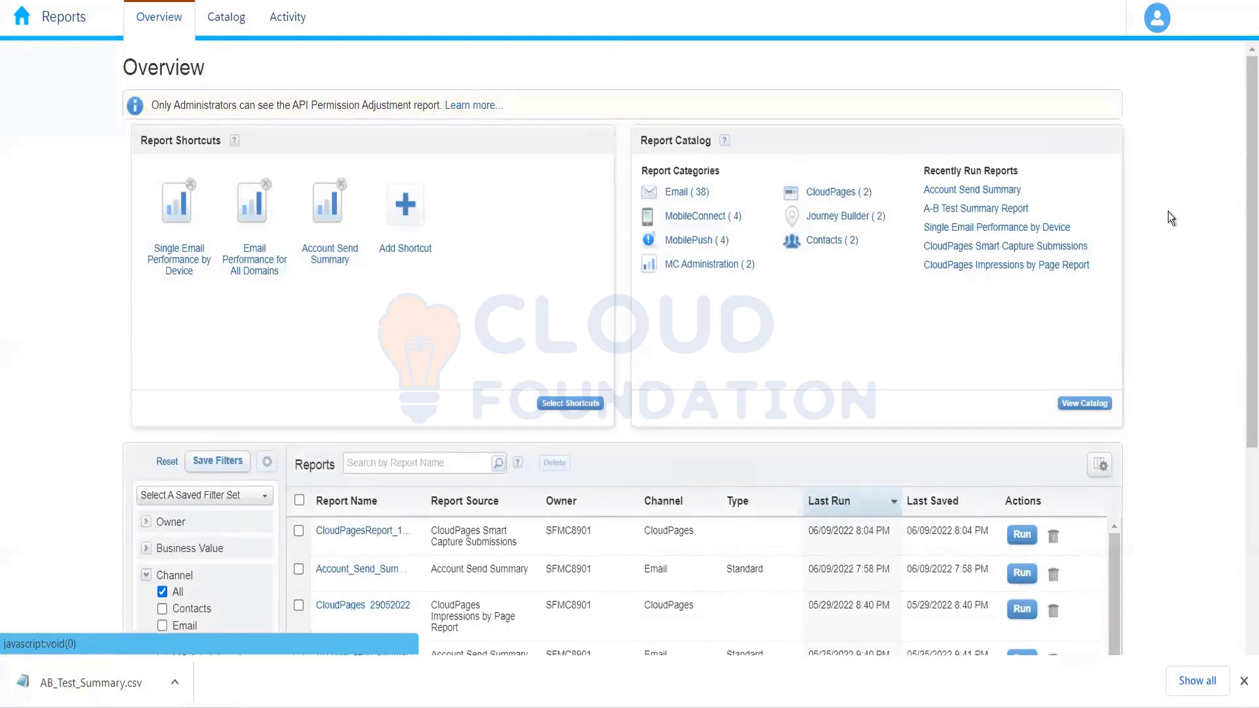
left_click_drag(1245, 264, 1242, 374)
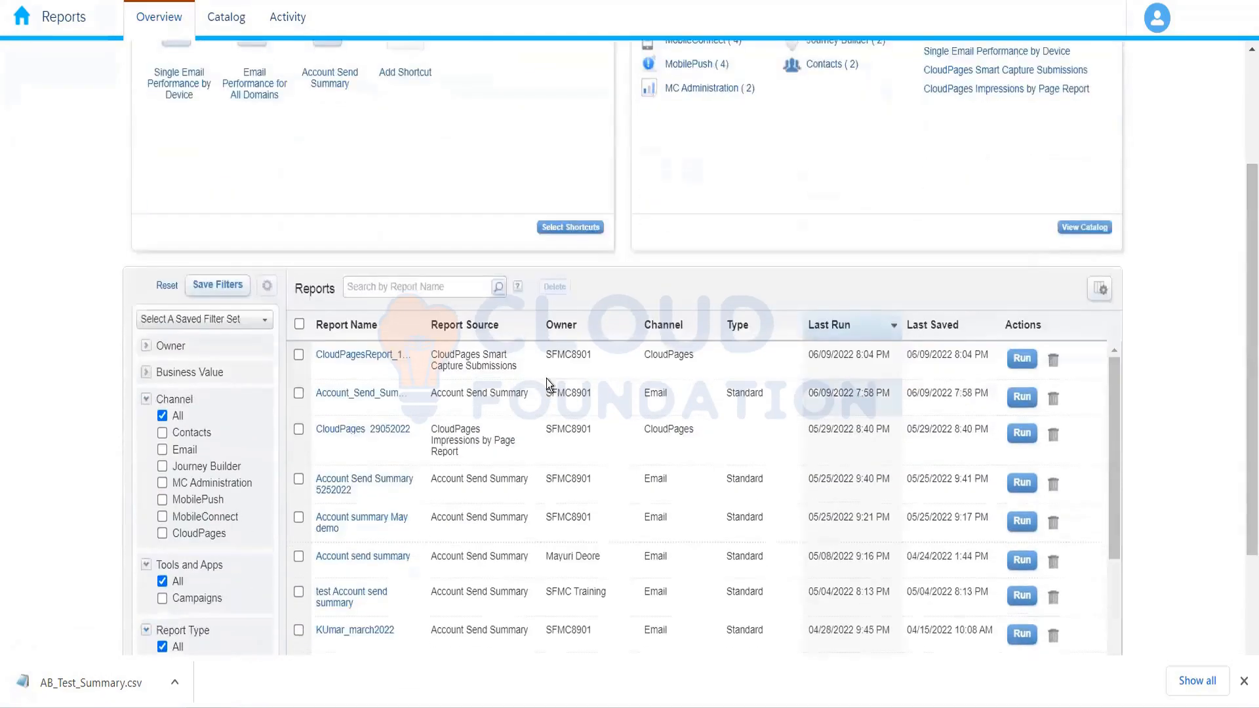
Download the available CSV snapshot of CloudPagesReport_10062022 and look through the file's attribute columns
left_click(368, 356)
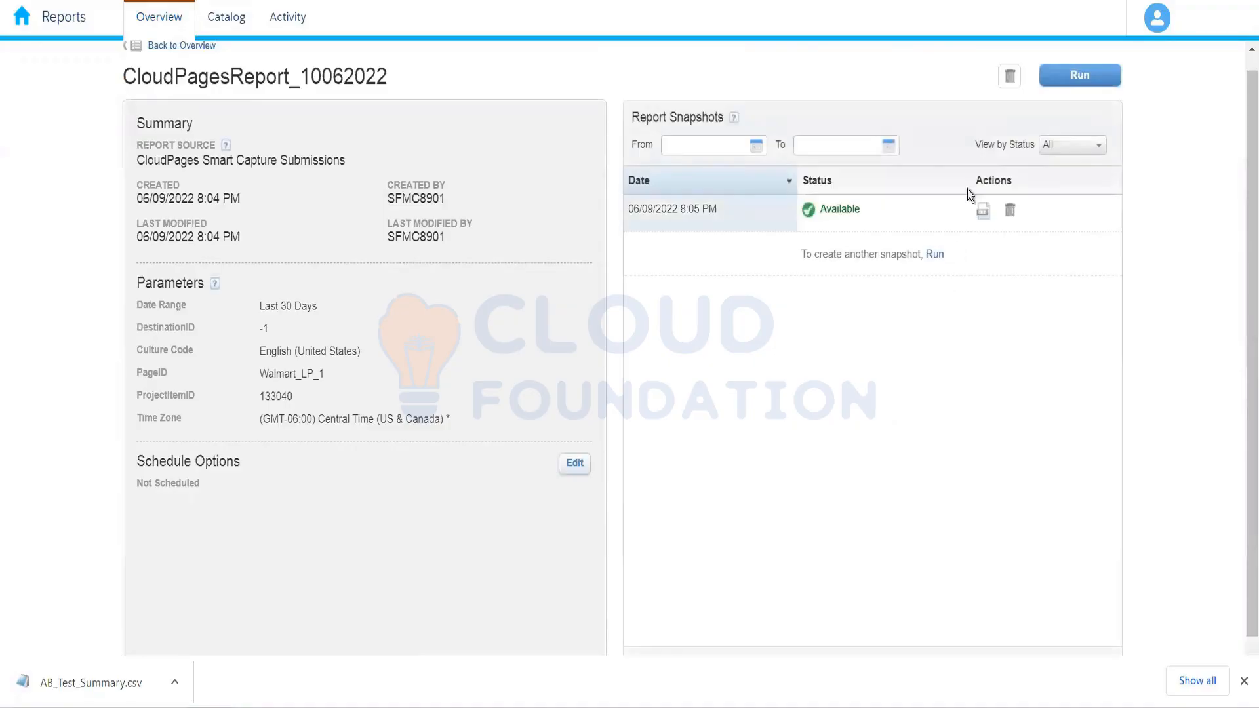
left_click(982, 211)
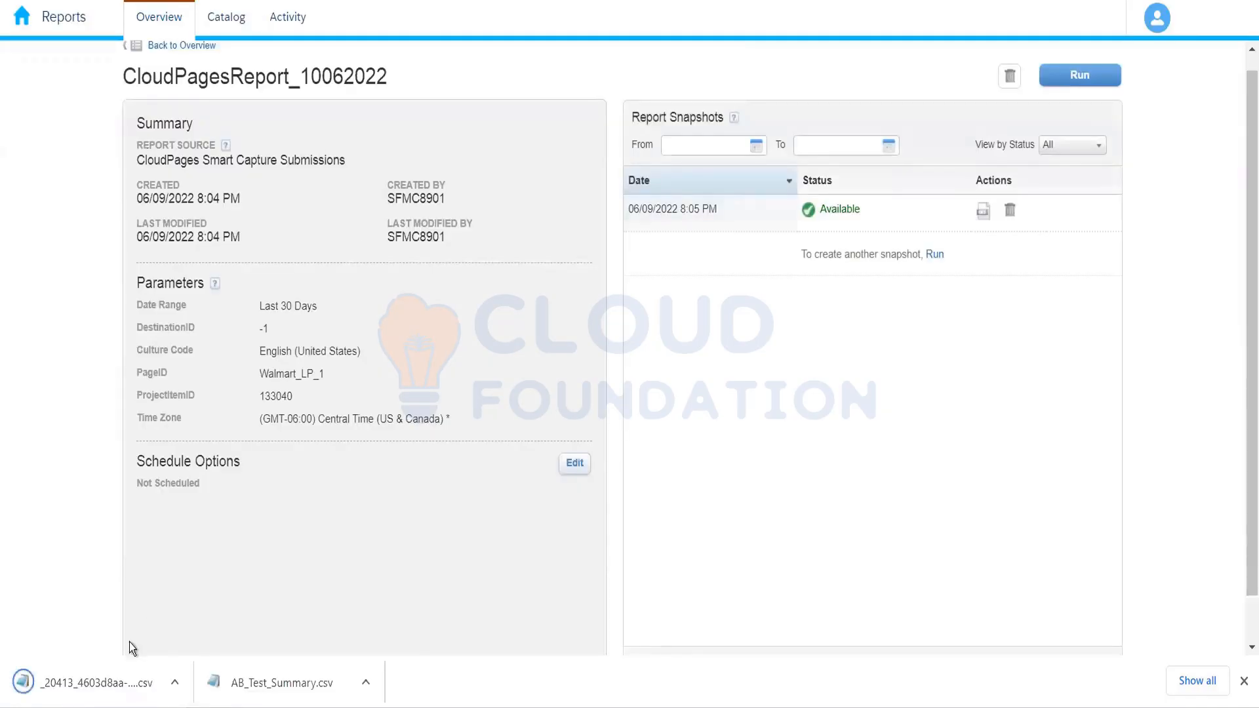
left_click(108, 670)
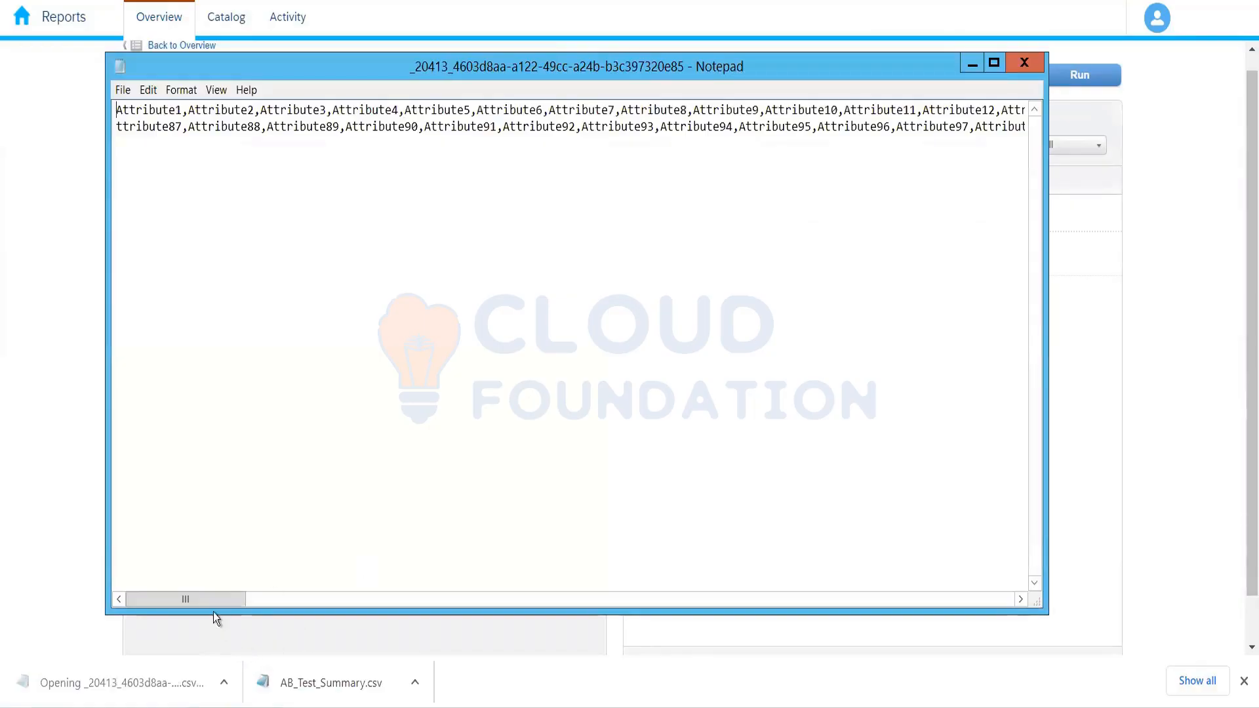
left_click_drag(183, 598, 65, 579)
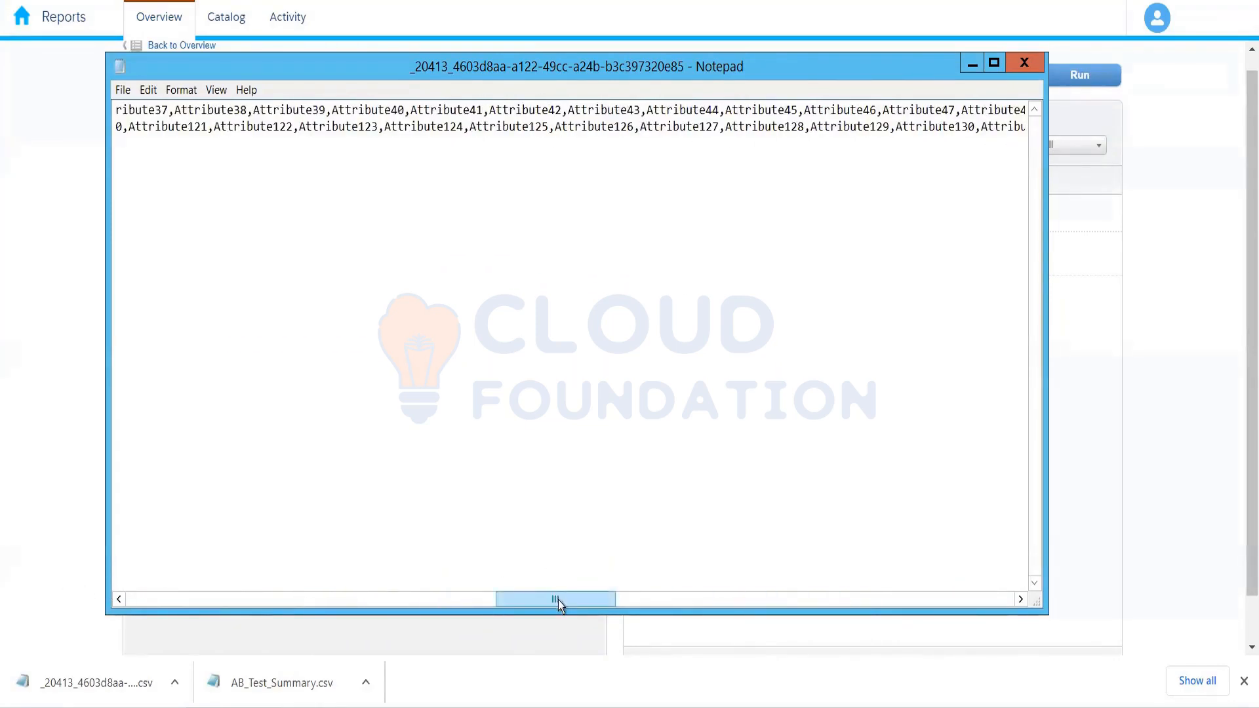
left_click_drag(463, 594, 132, 561)
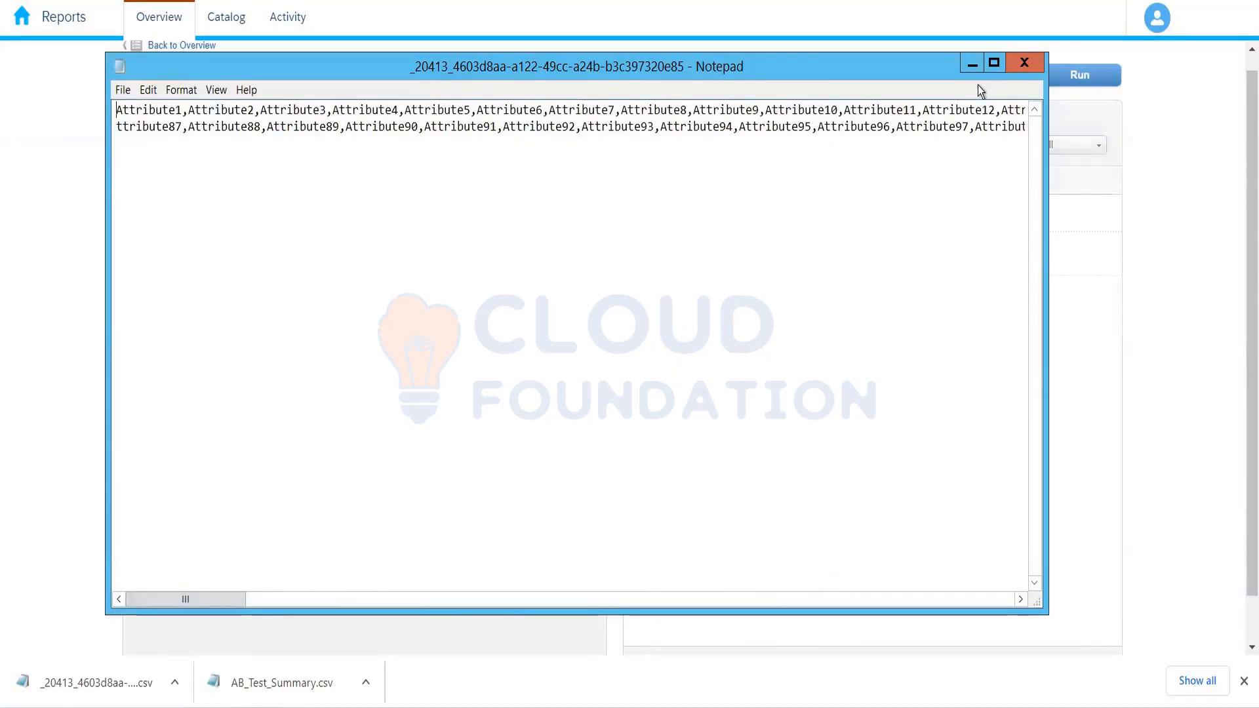
left_click(1023, 61)
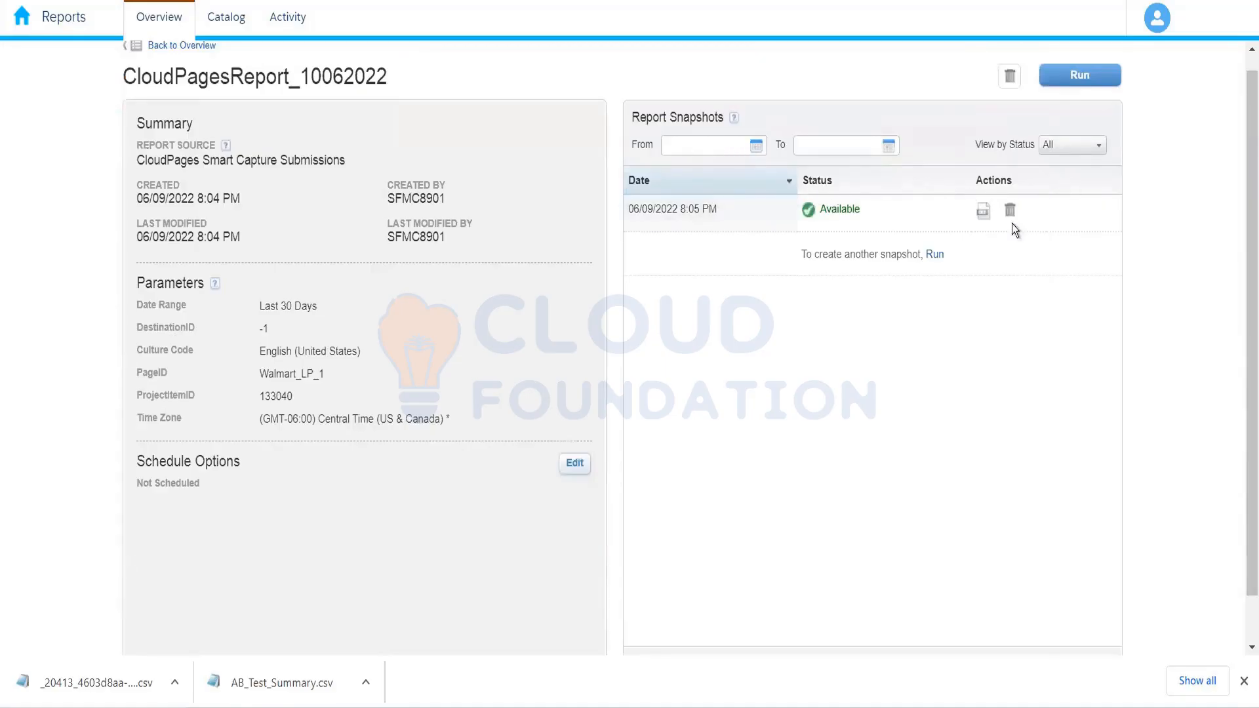
Run CloudPagesReport_10062022 again and save a snapshot of it in Excel Spreadsheet (.xls) format
left_click(936, 255)
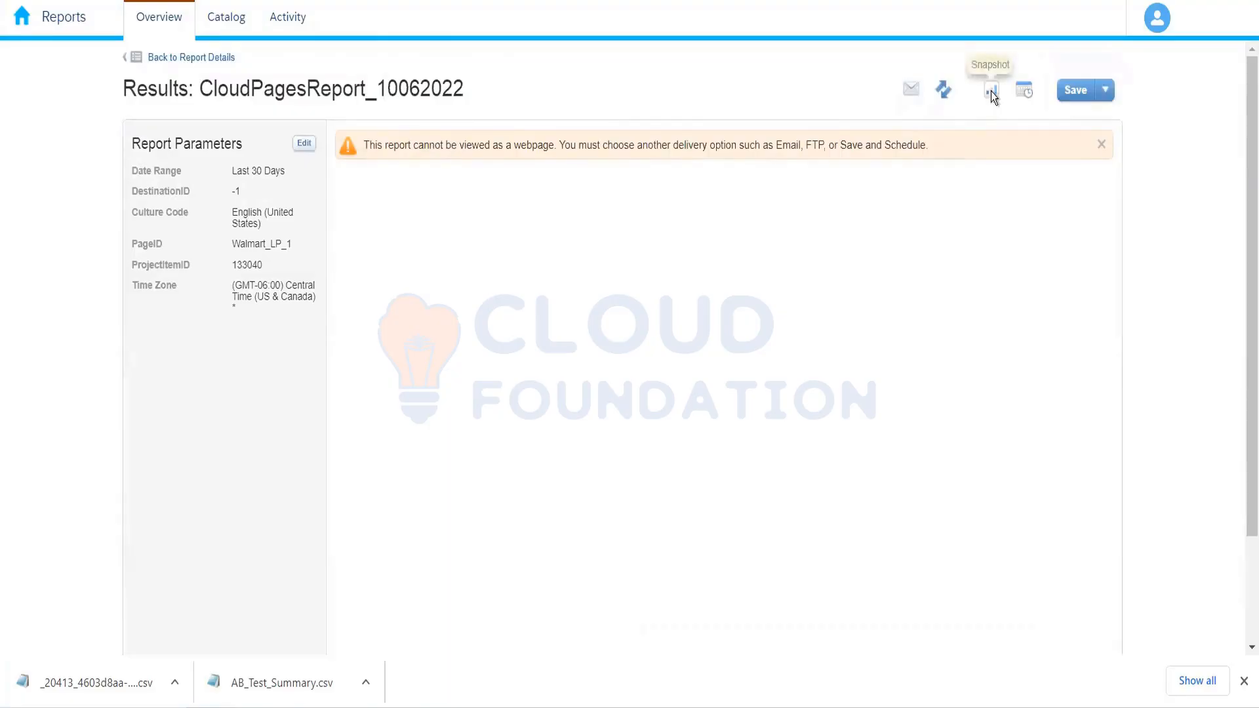
left_click(992, 94)
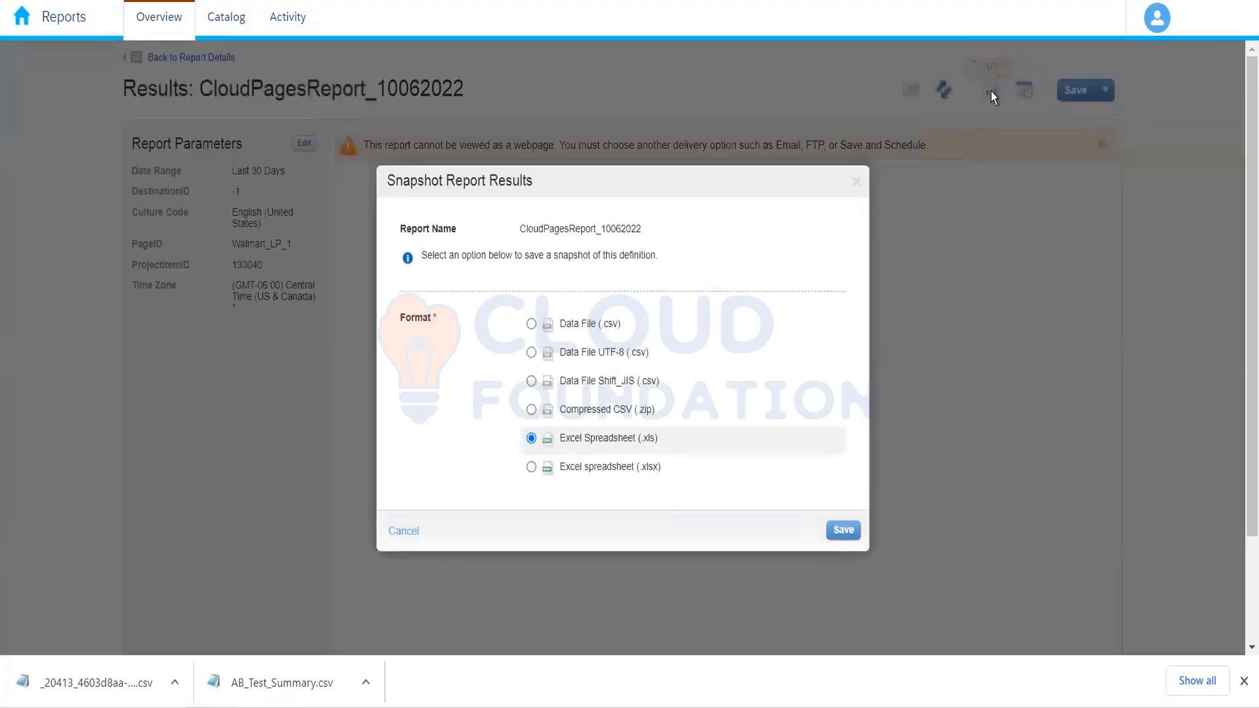
left_click(842, 530)
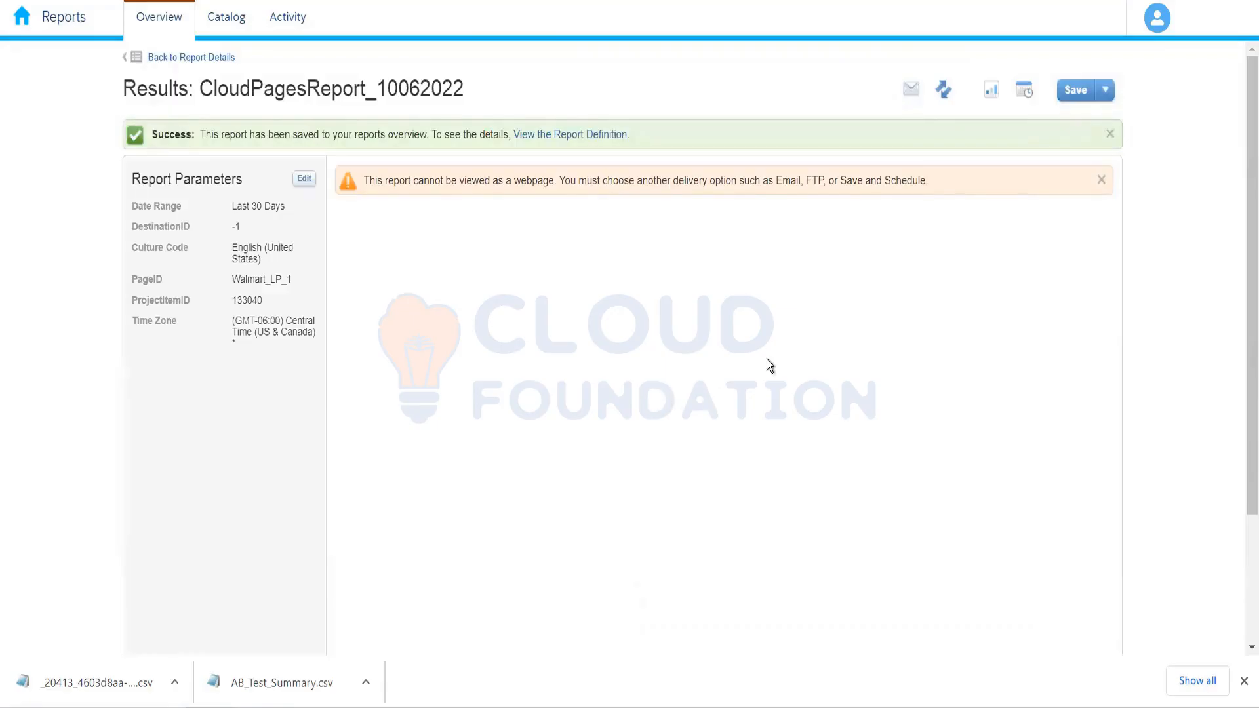
View the CloudPages report's definition to check the new snapshot's progress, and return to the reports overview
left_click(606, 136)
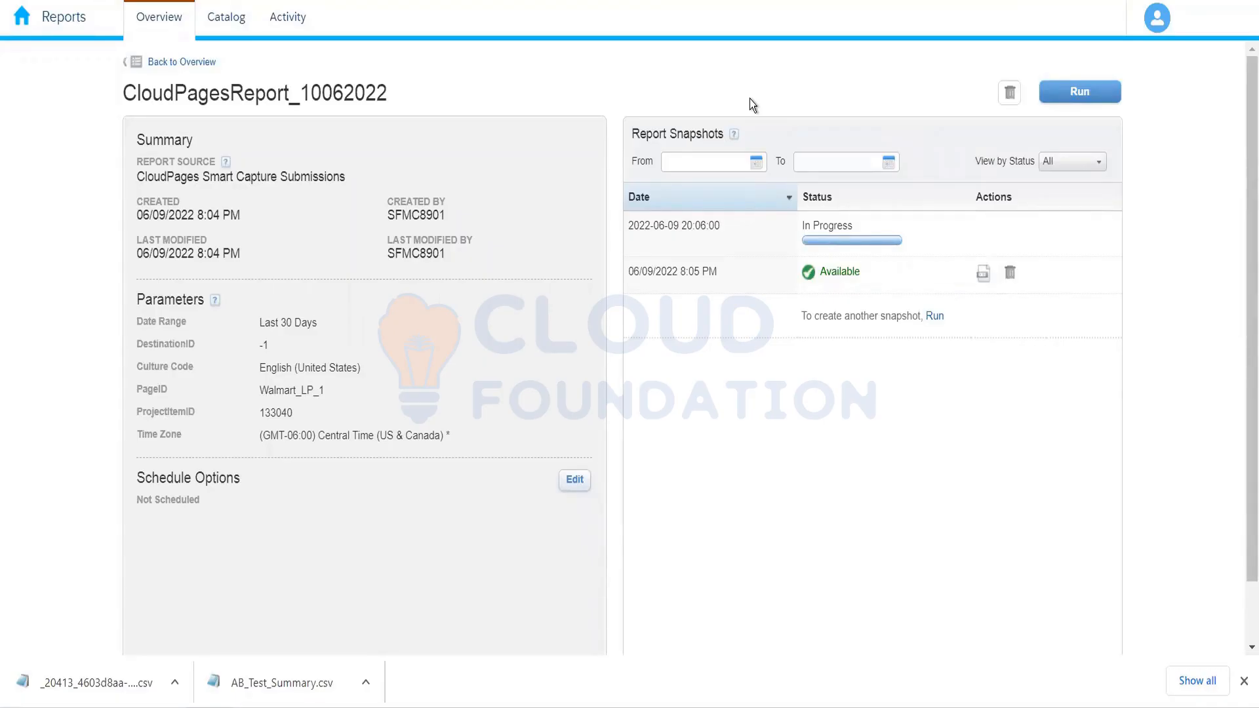
left_click(163, 20)
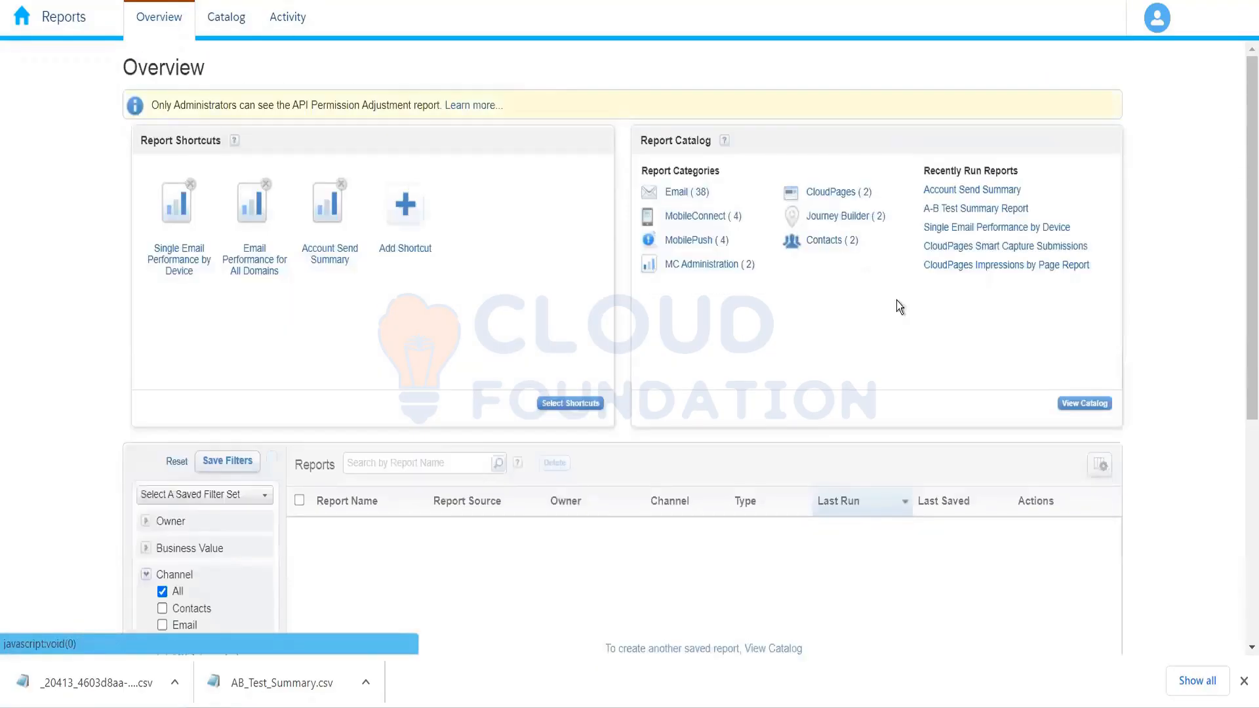
scroll(1242, 228, "down", 3)
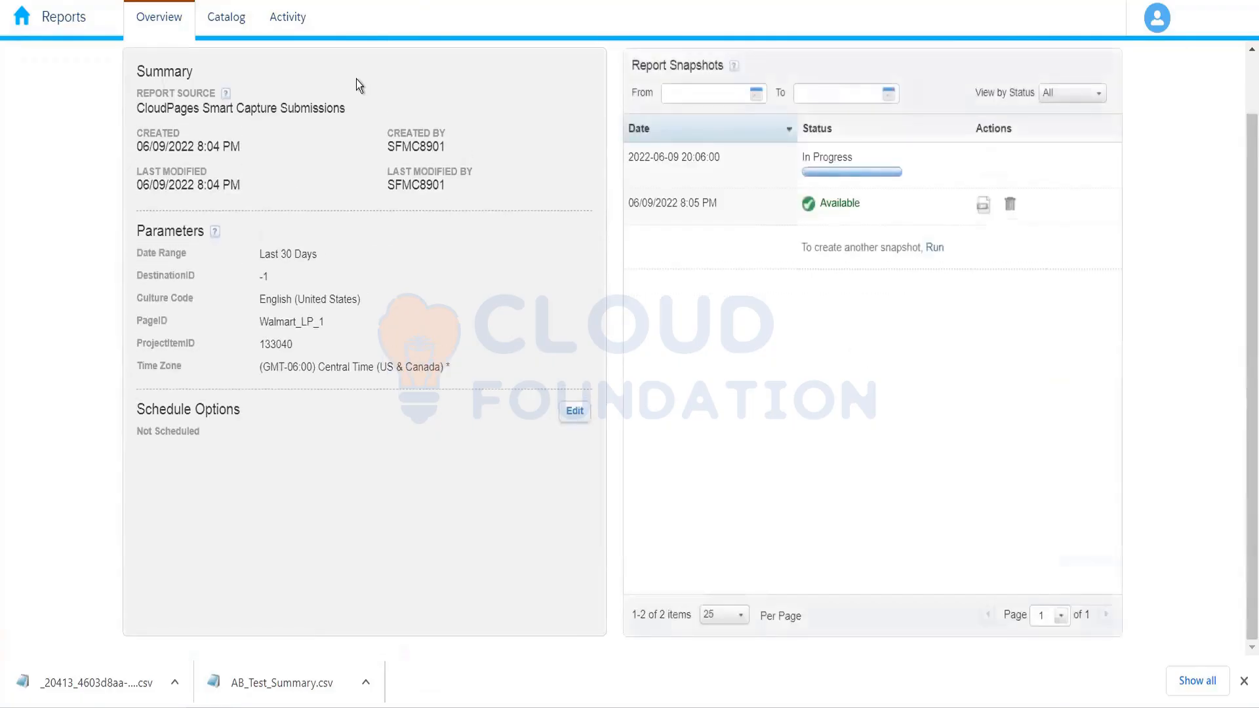
left_click(158, 19)
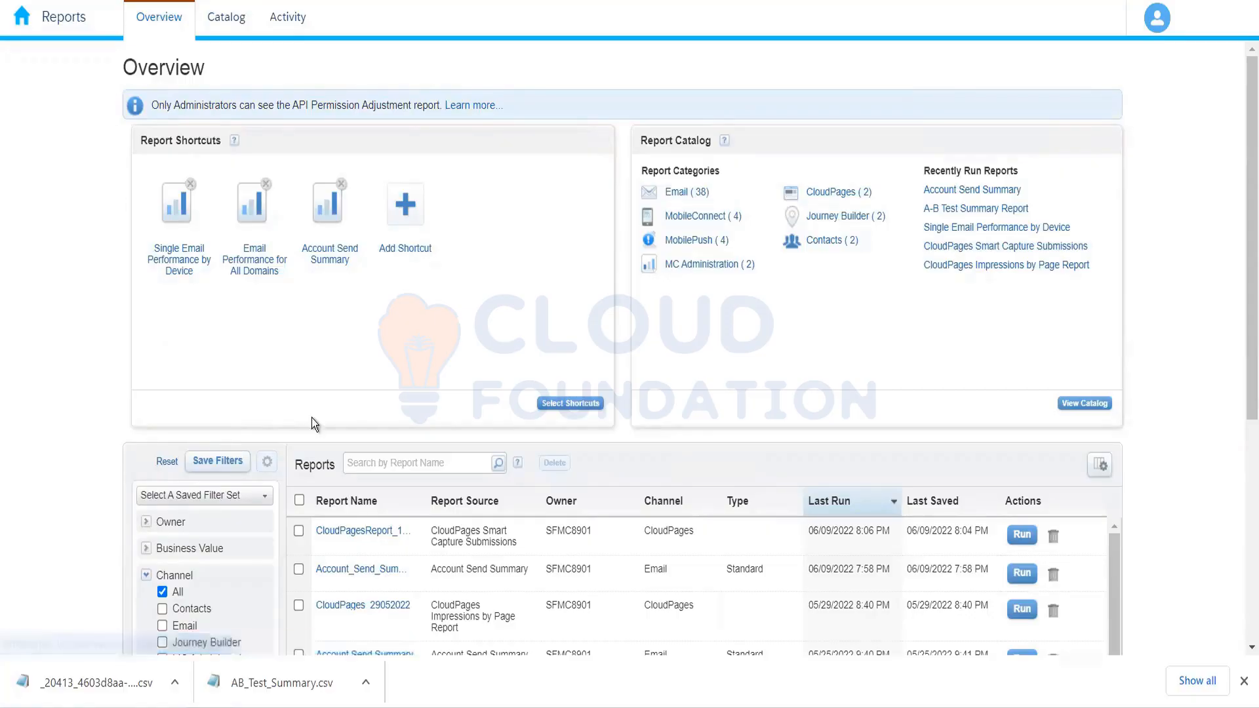
left_click(377, 532)
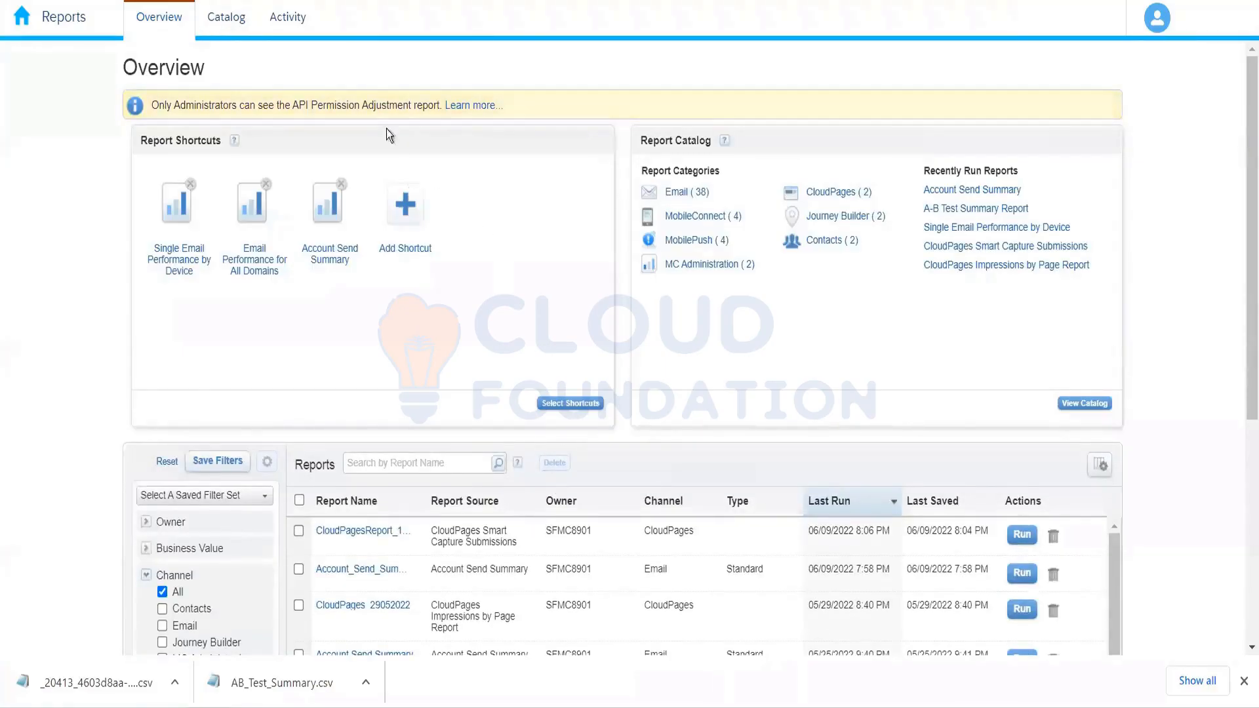
left_click(225, 21)
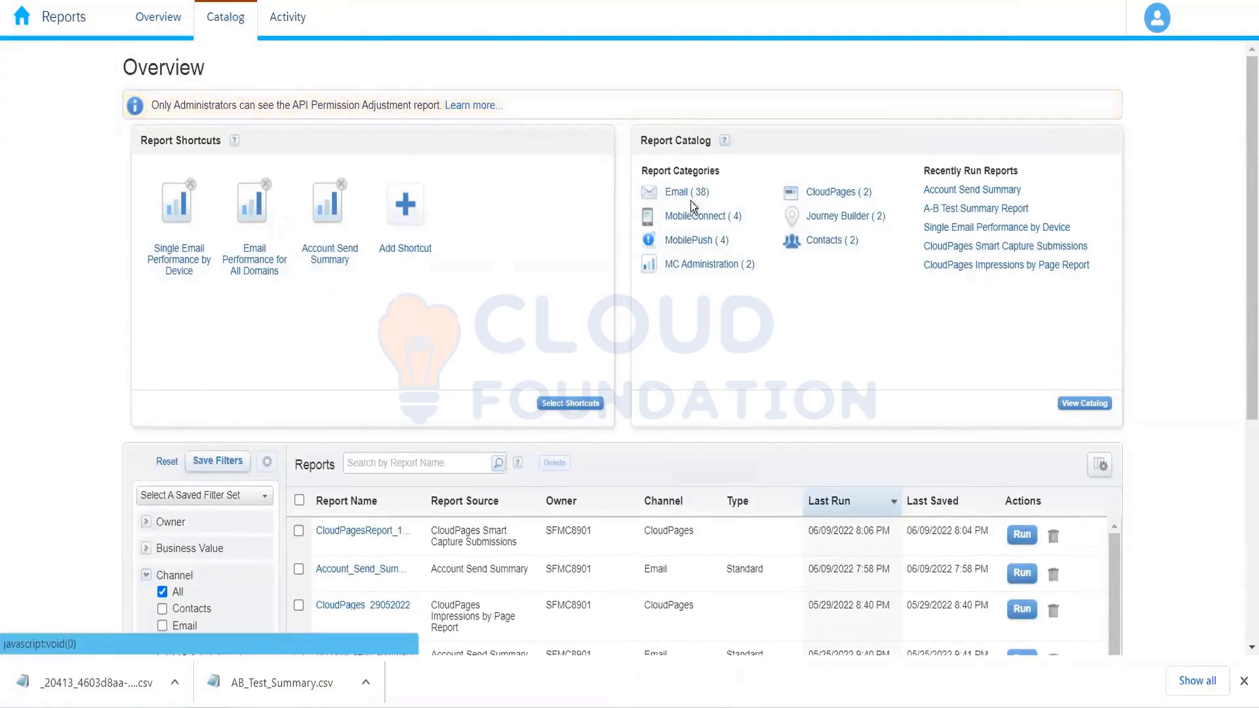
left_click(164, 20)
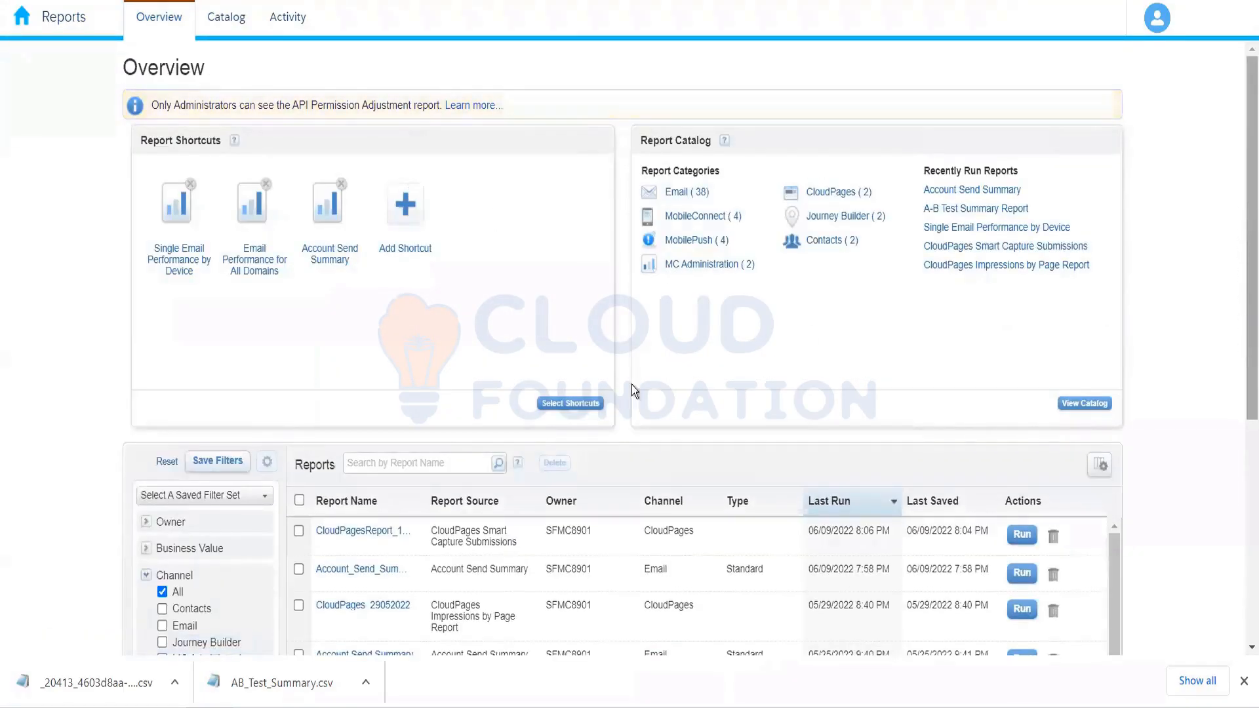
Open CloudPagesReport_10062022, download its newest Excel snapshot, and view the spreadsheet's contents
left_click(385, 532)
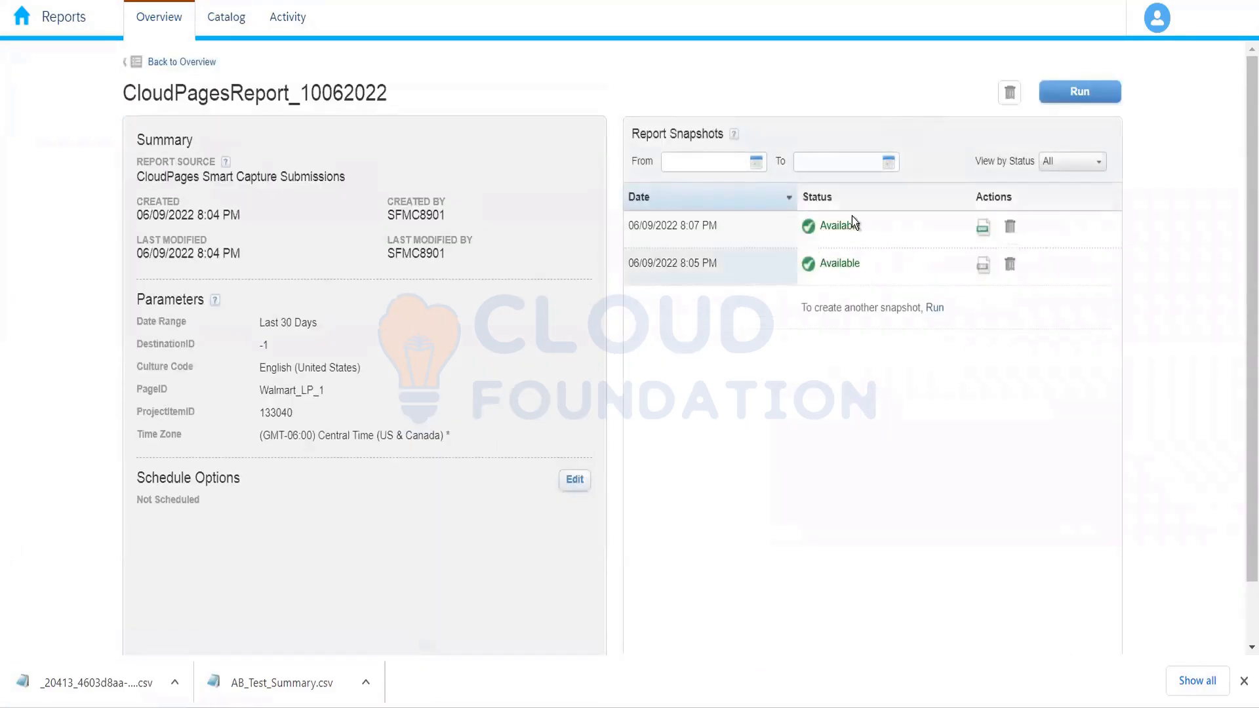
left_click(983, 231)
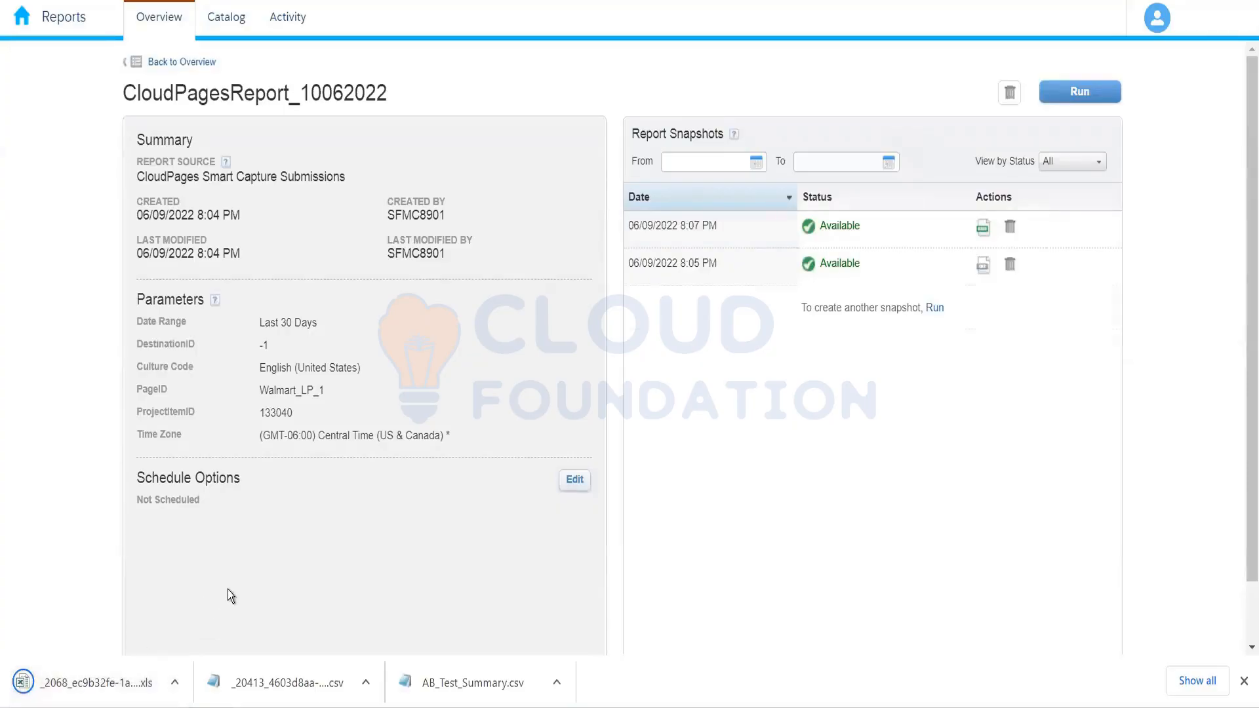
left_click(91, 682)
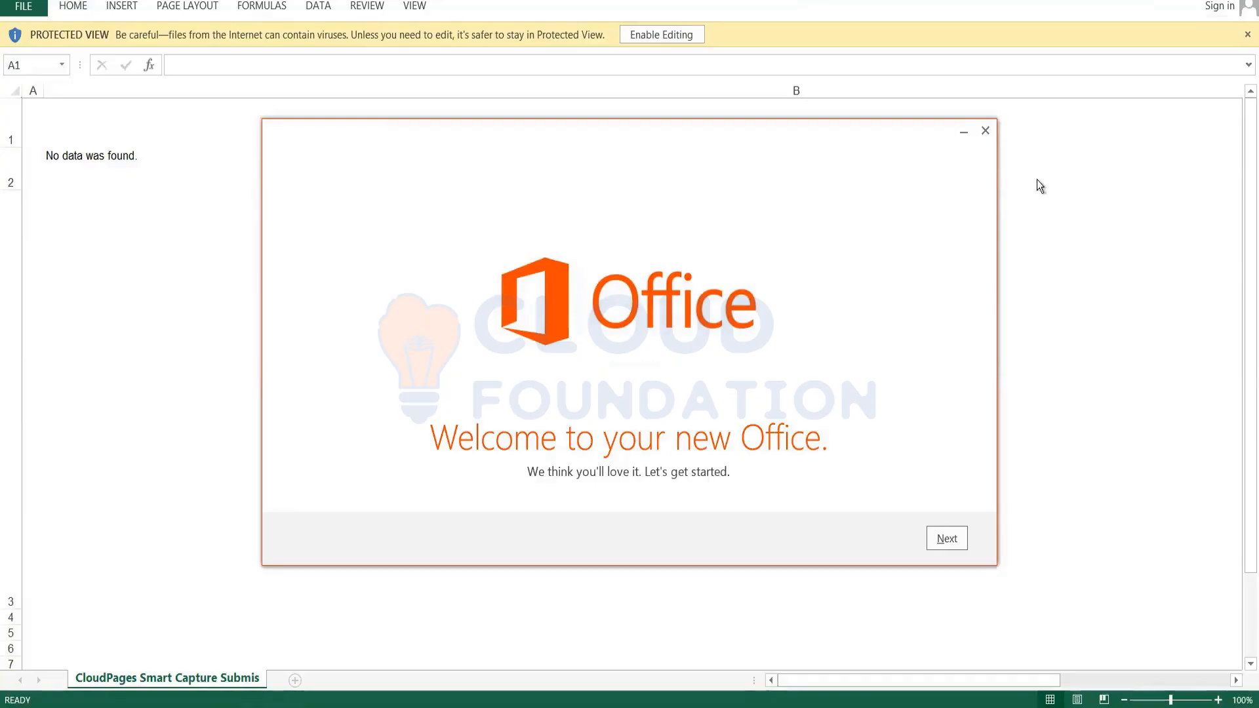
left_click(985, 133)
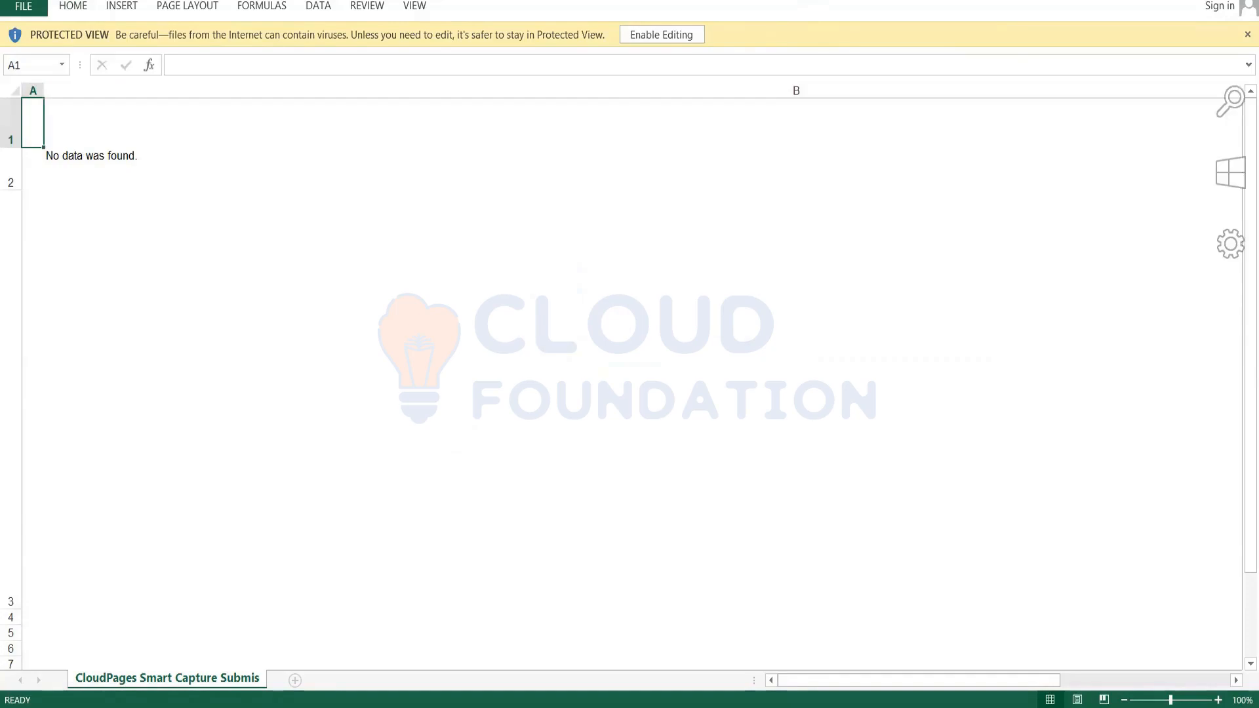
left_click(1253, 3)
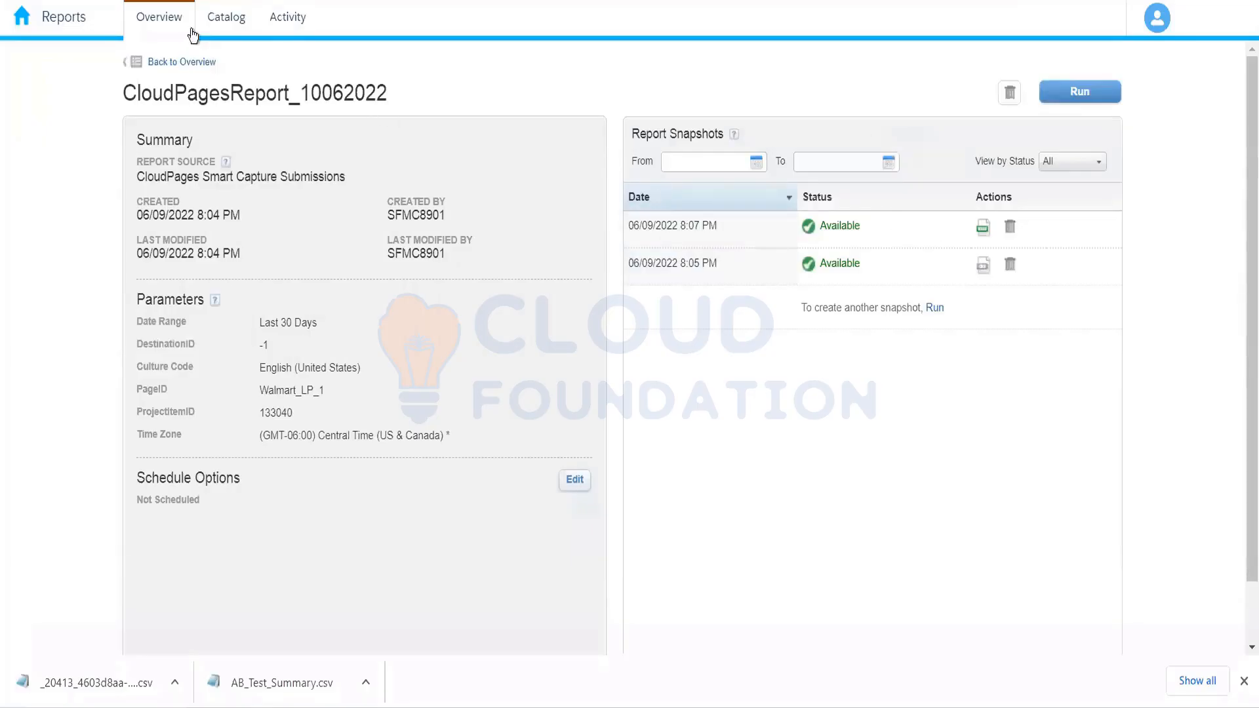
Create an Email Performance by Domain report from the catalog's Email category for the send 384013 : promotion email
left_click(165, 38)
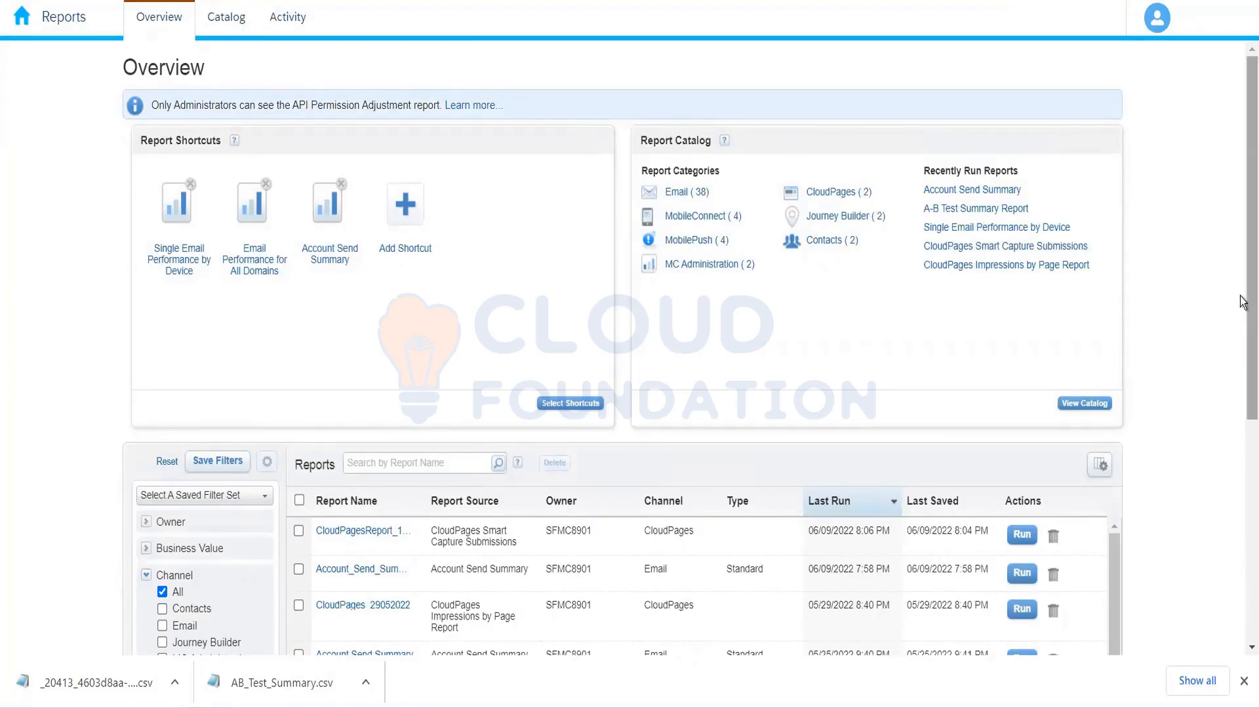
scroll(682, 357, "down", 2)
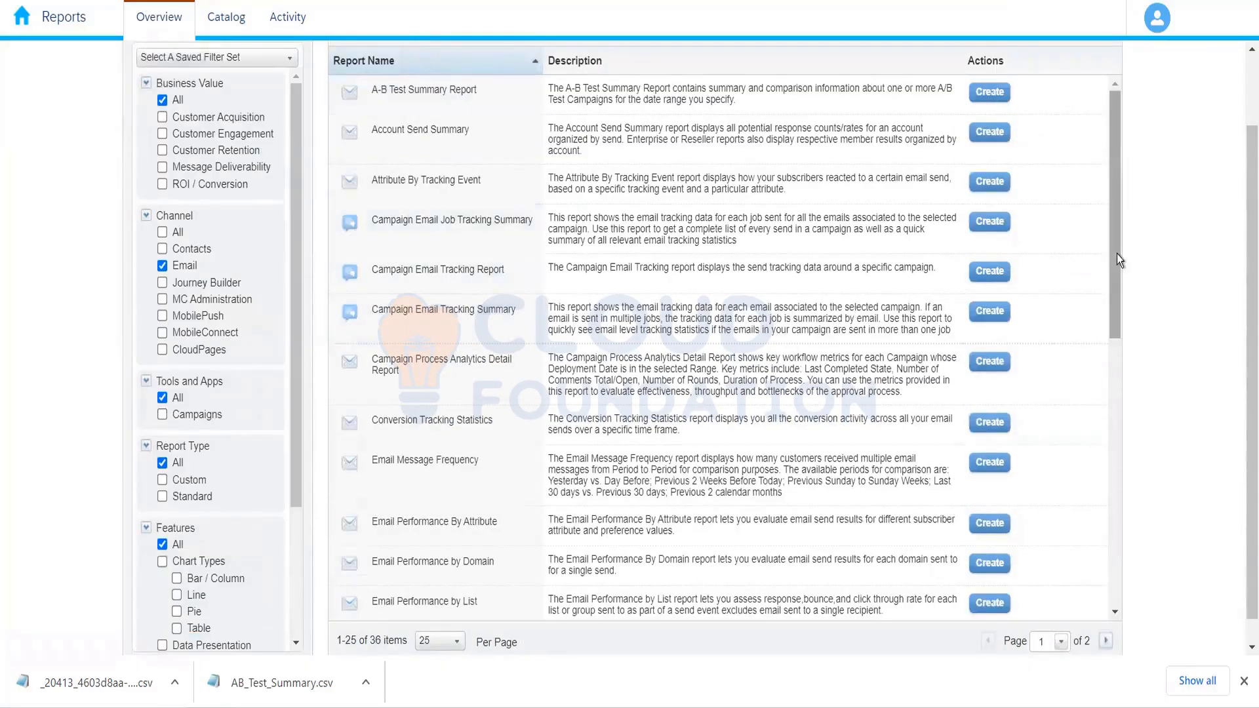
left_click_drag(1116, 253, 1118, 282)
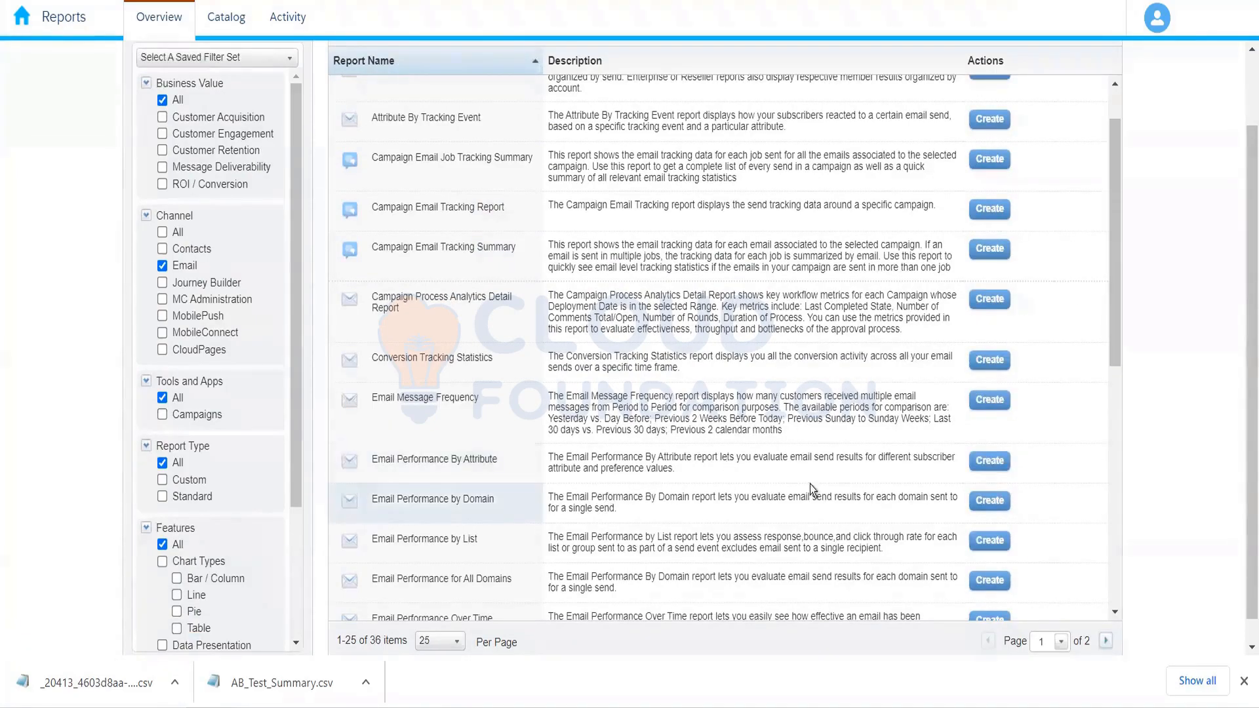
left_click(989, 500)
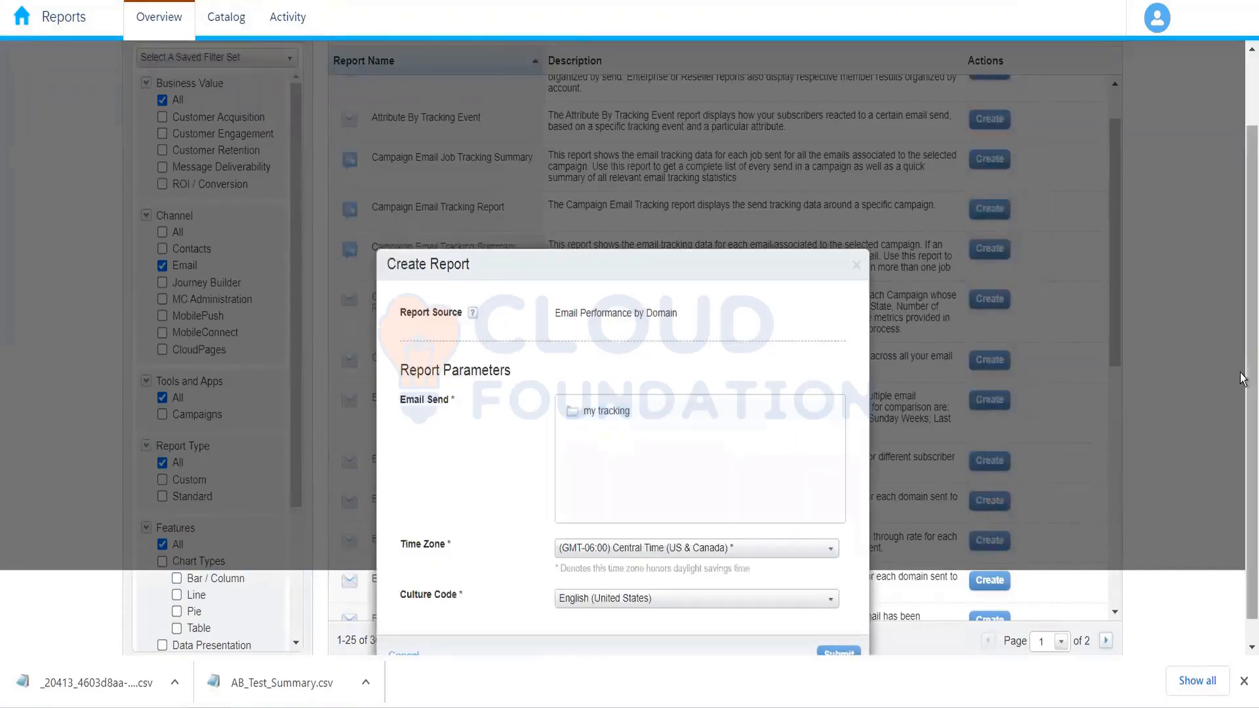
scroll(871, 444, "down", 1)
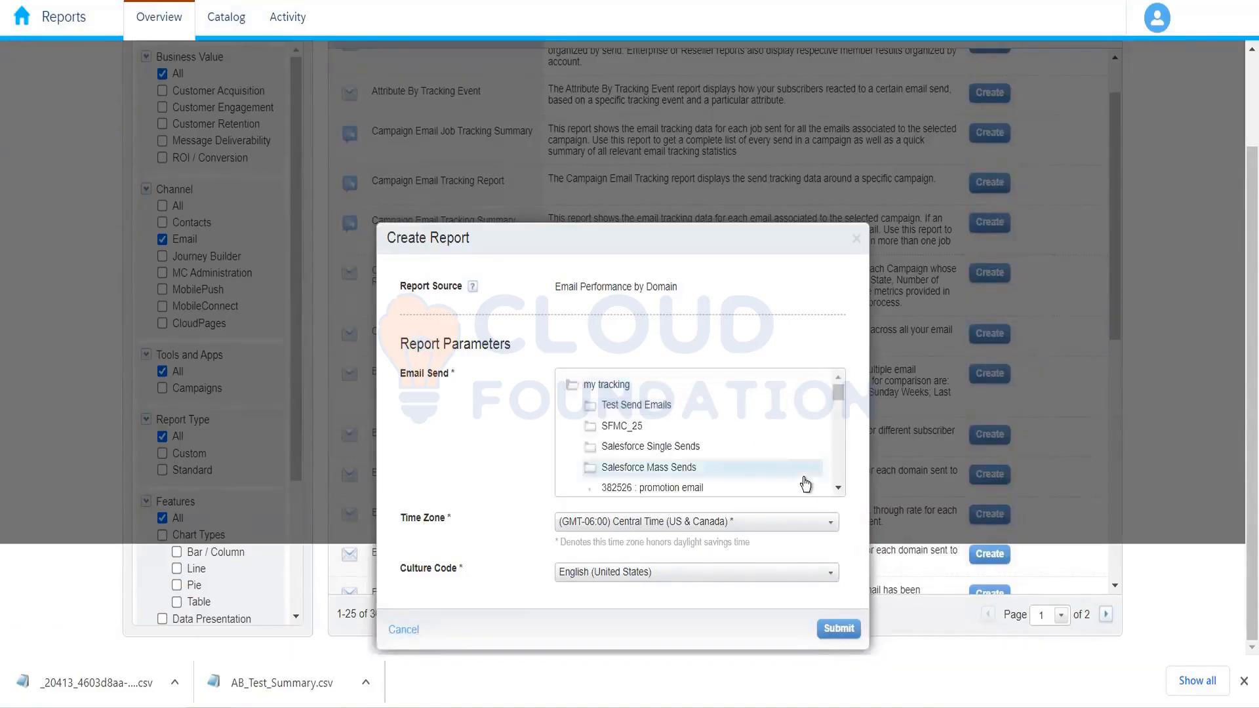
left_click(838, 489)
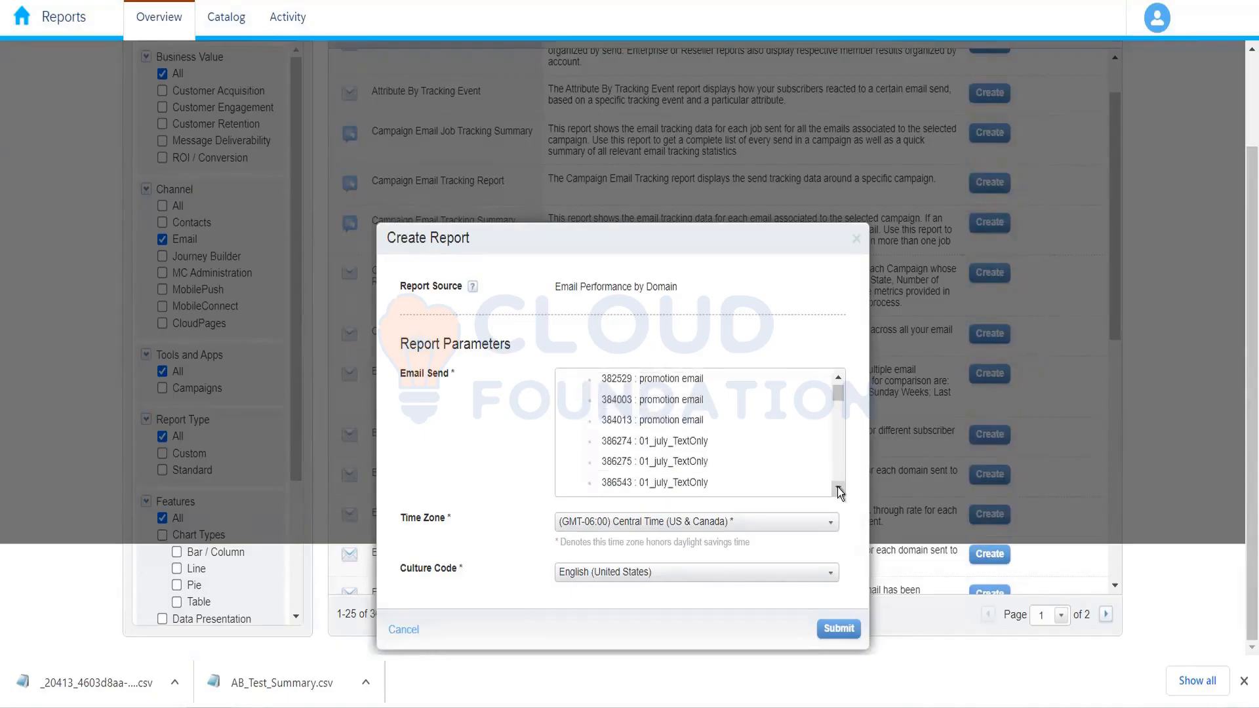
left_click(661, 424)
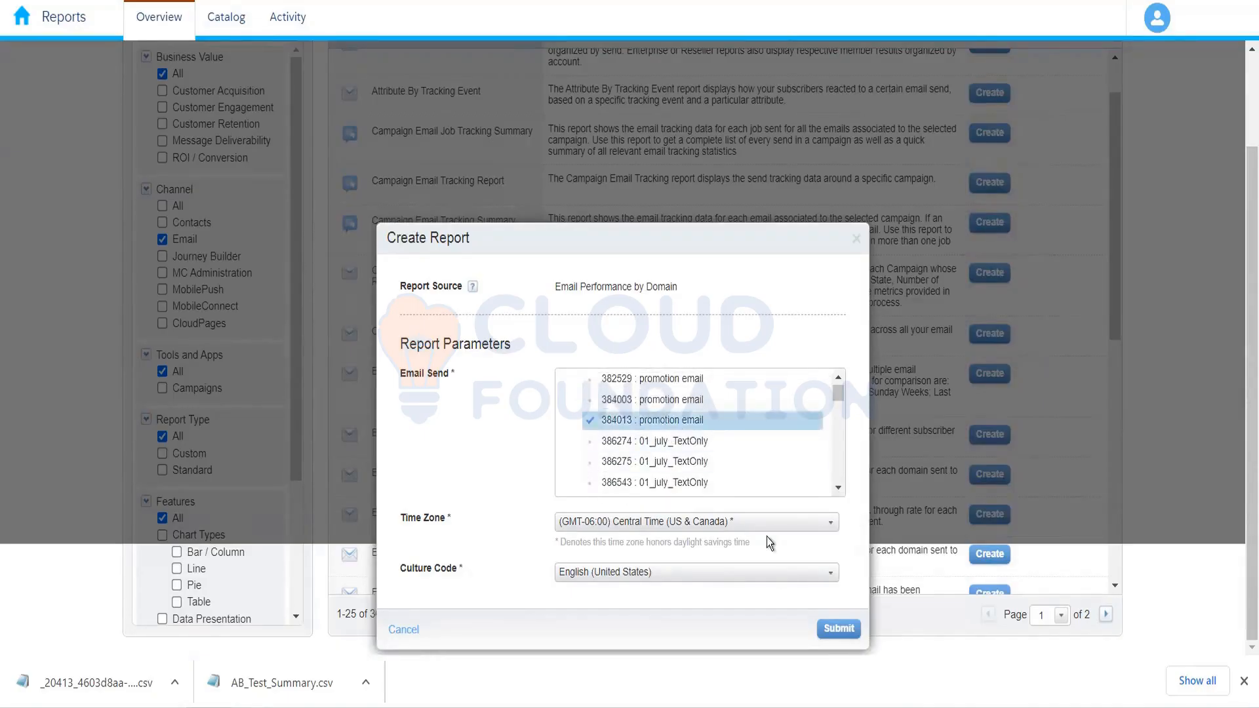
left_click(836, 629)
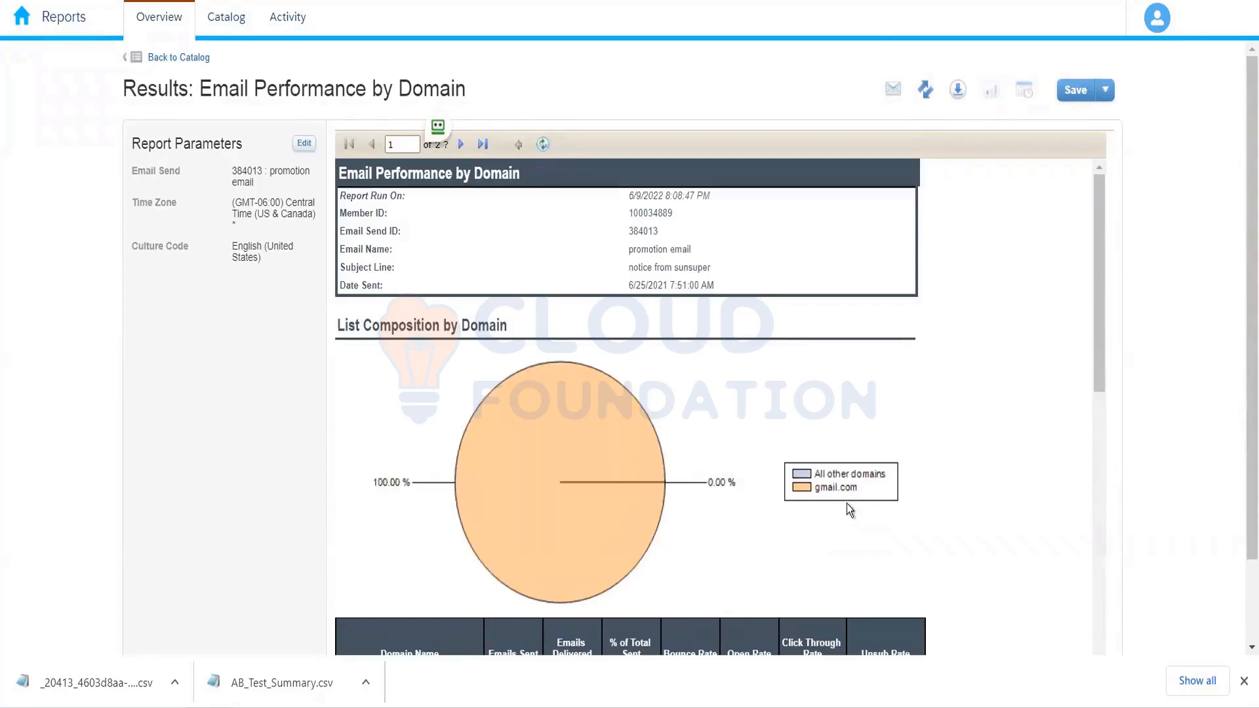
Review the domain report's list composition chart, domain table and the click-through rates on page 2
left_click_drag(1100, 328, 1063, 369)
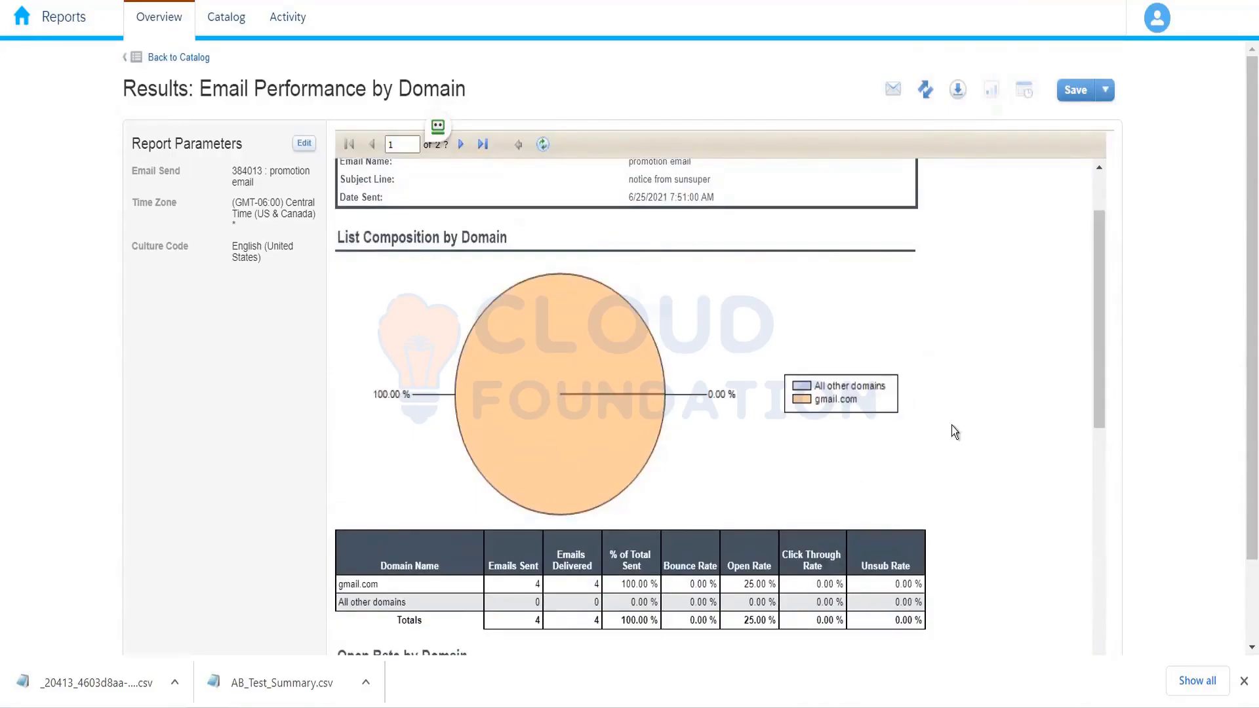
left_click_drag(1099, 374, 1102, 259)
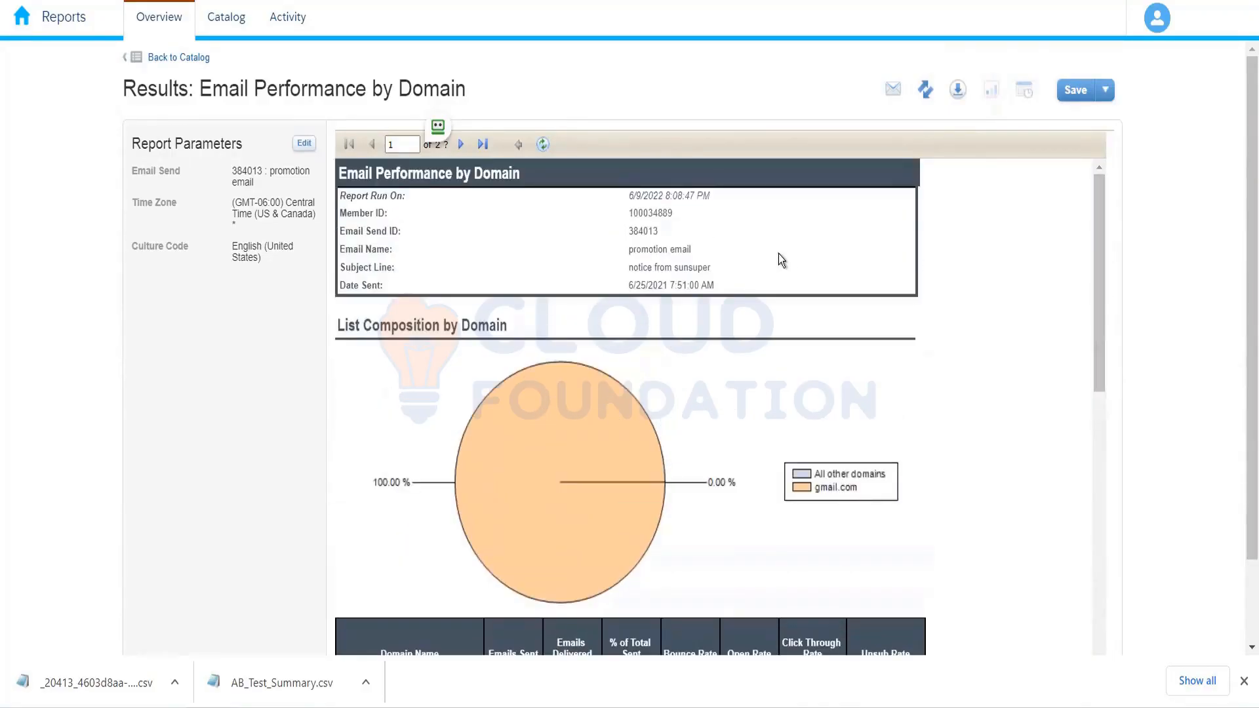
left_click(461, 149)
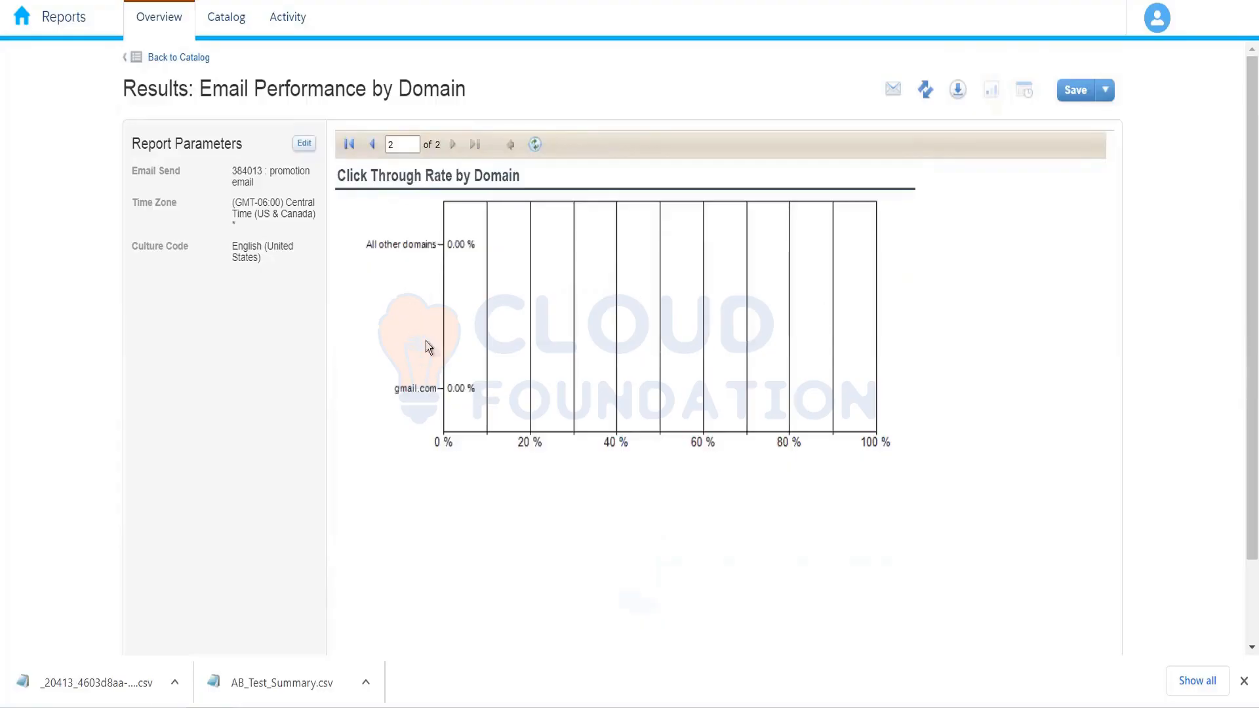
Return from the domain report to the report catalog and look over its report list and the filter categories through Features
left_click(183, 59)
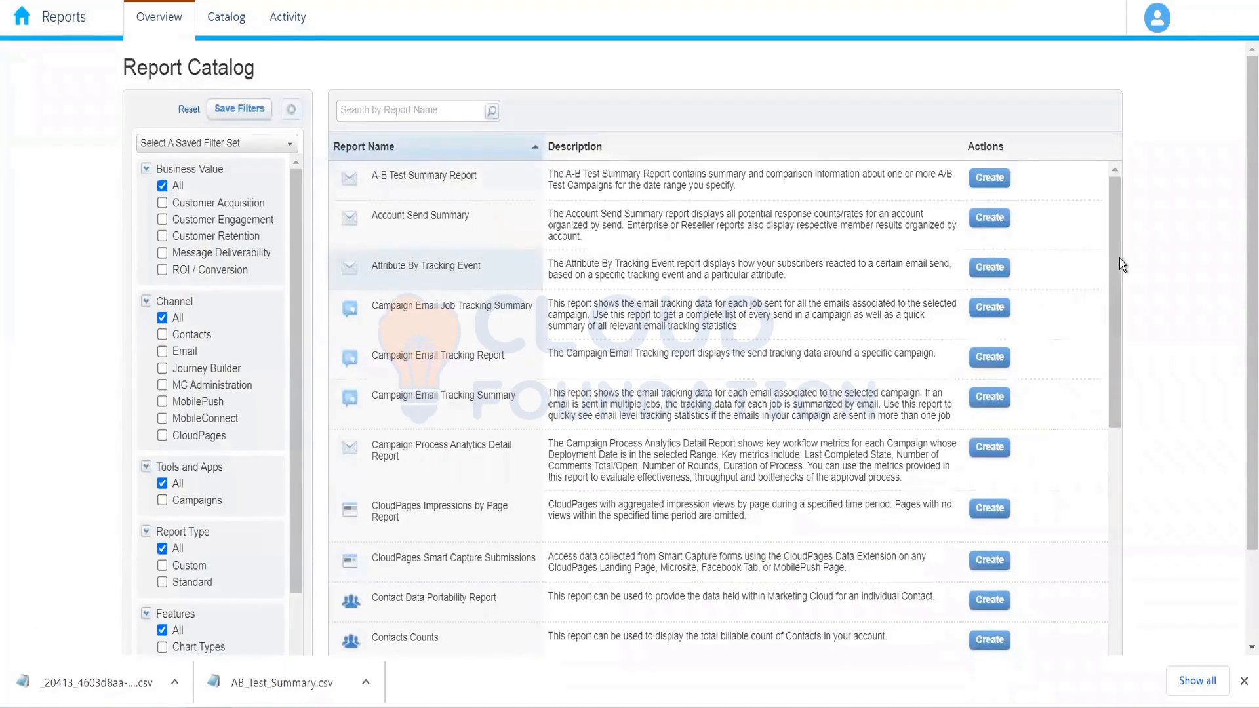
scroll(1115, 310, "down", 3)
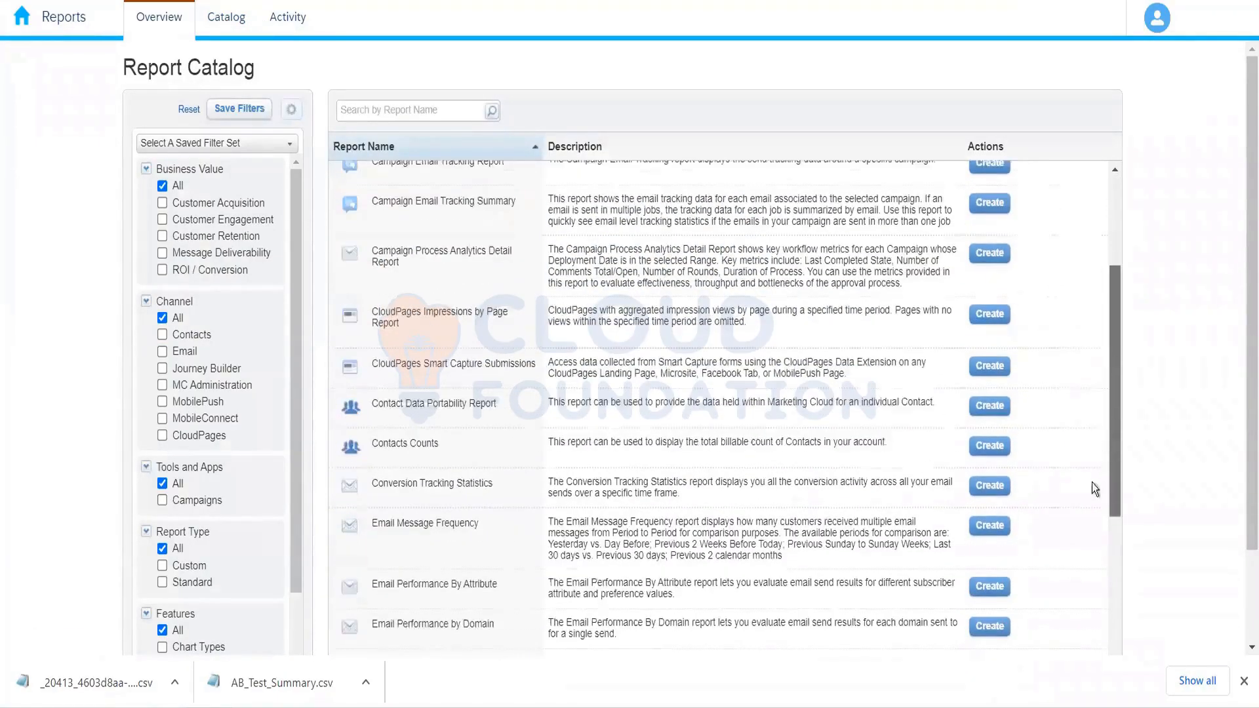
scroll(1091, 483, "down", 6)
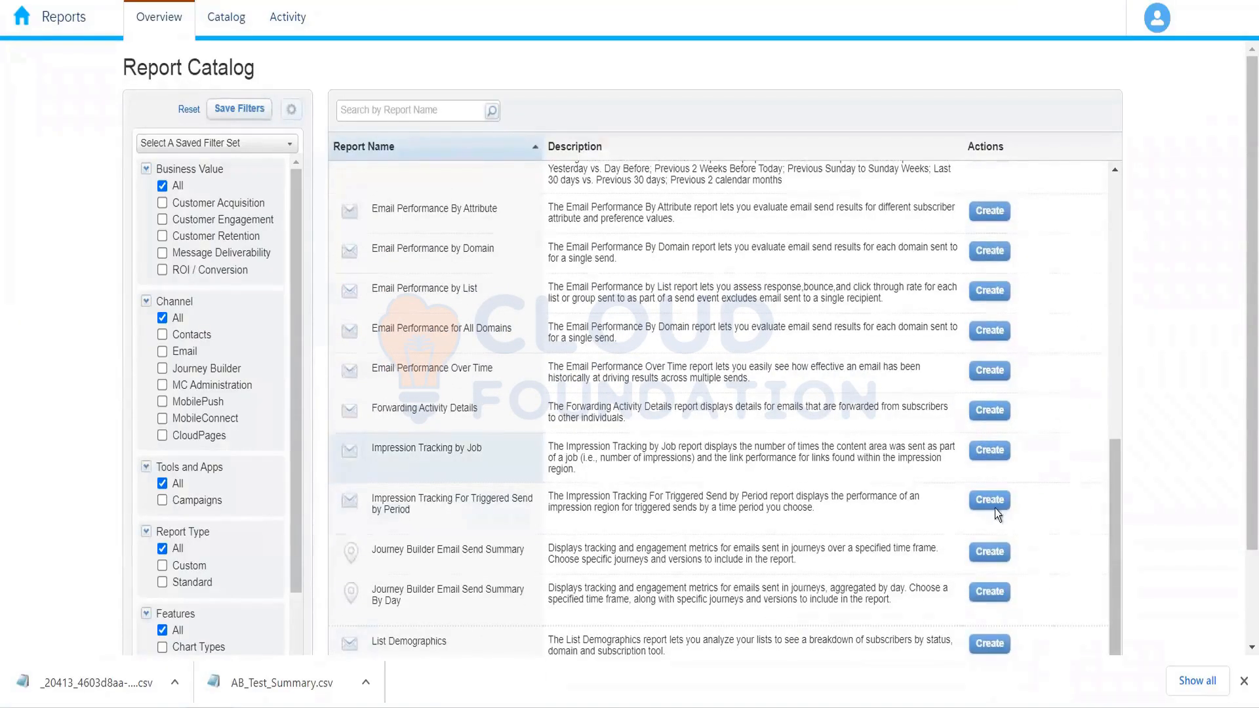
left_click_drag(1114, 521, 1123, 209)
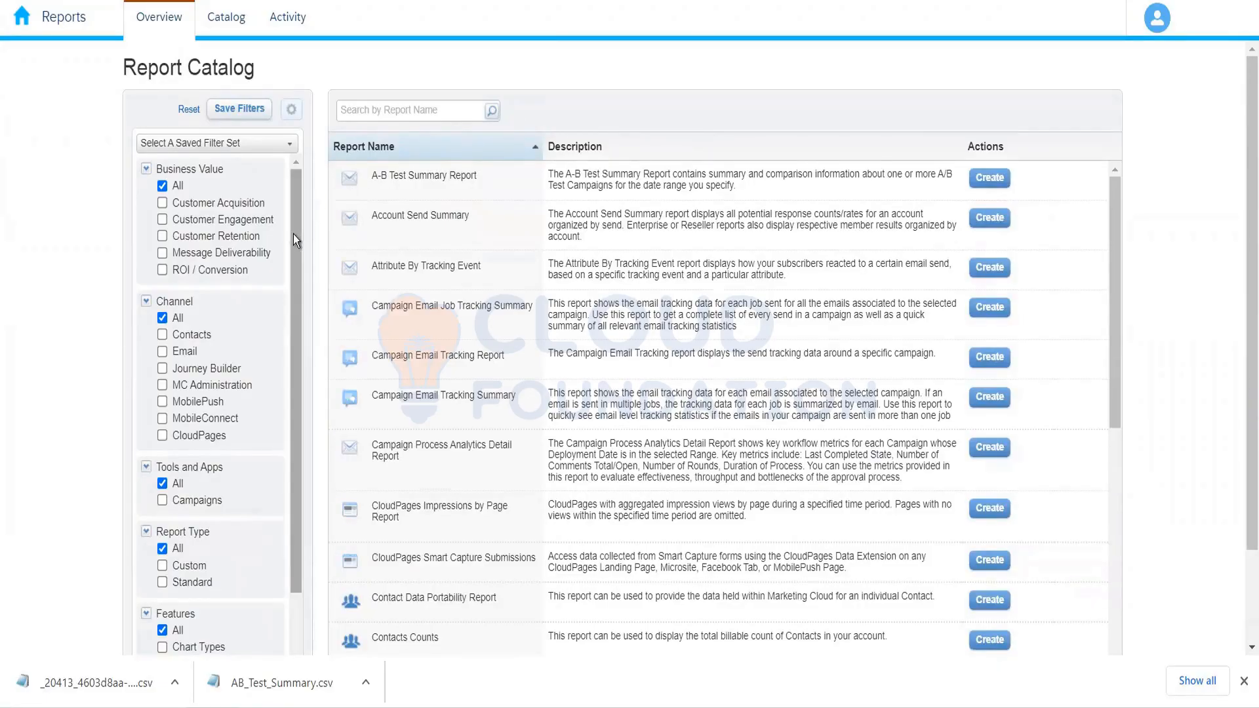
left_click_drag(293, 234, 290, 388)
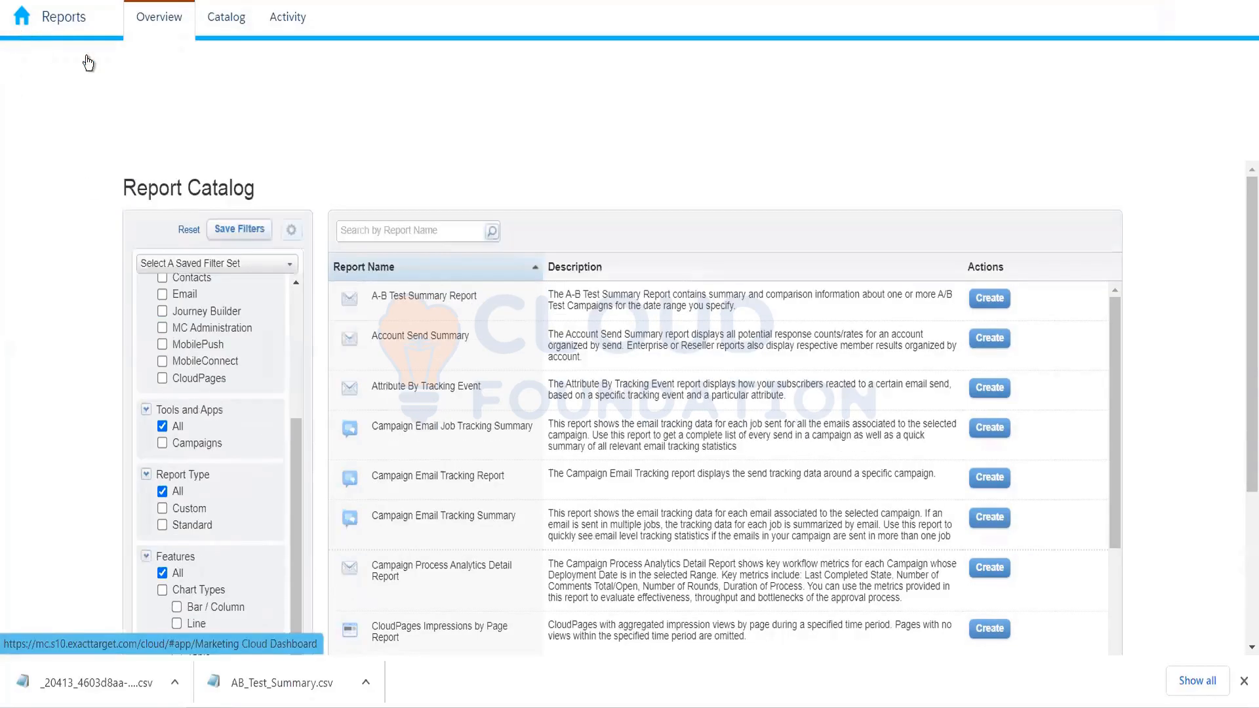
mouse_move(472, 141)
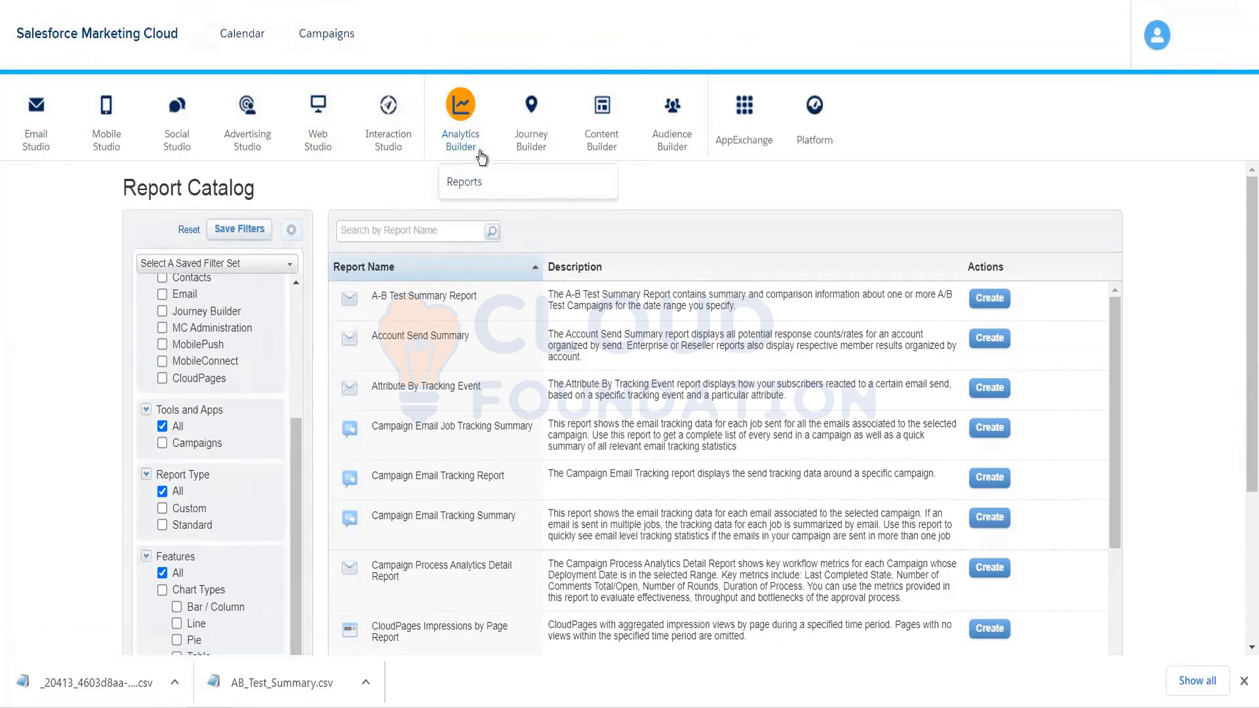
scroll(466, 518, "down", 2)
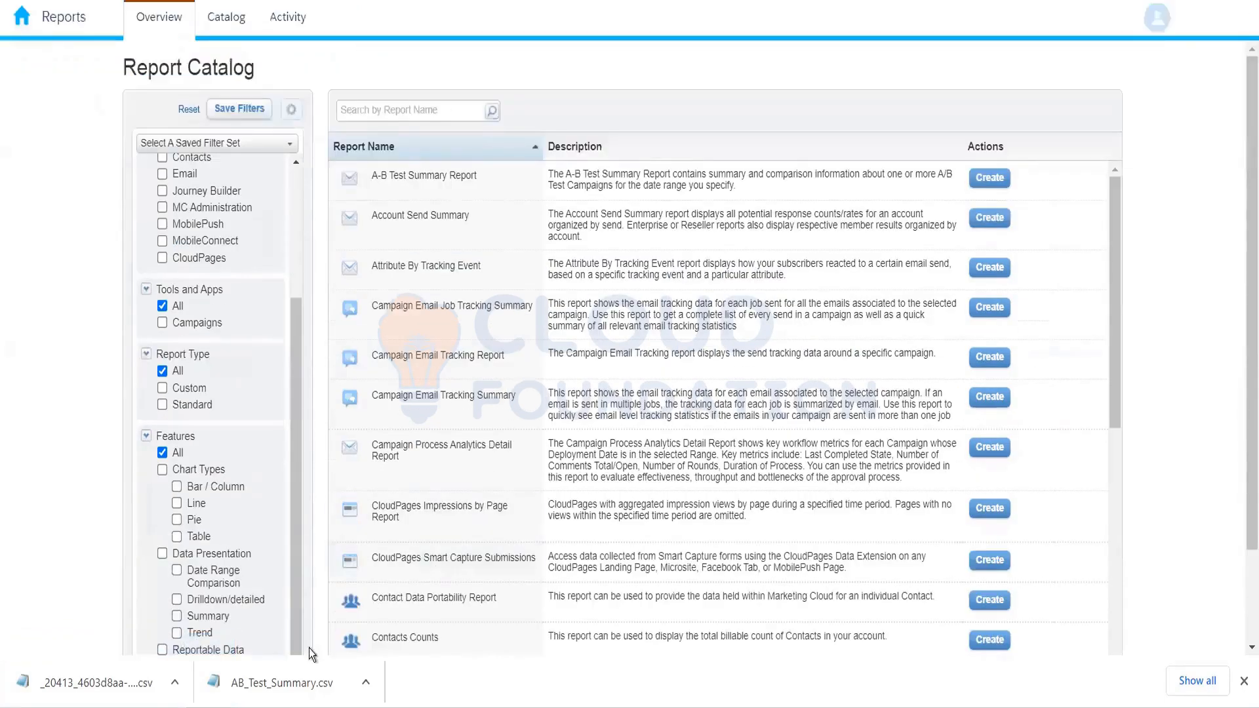
left_click_drag(296, 498, 294, 529)
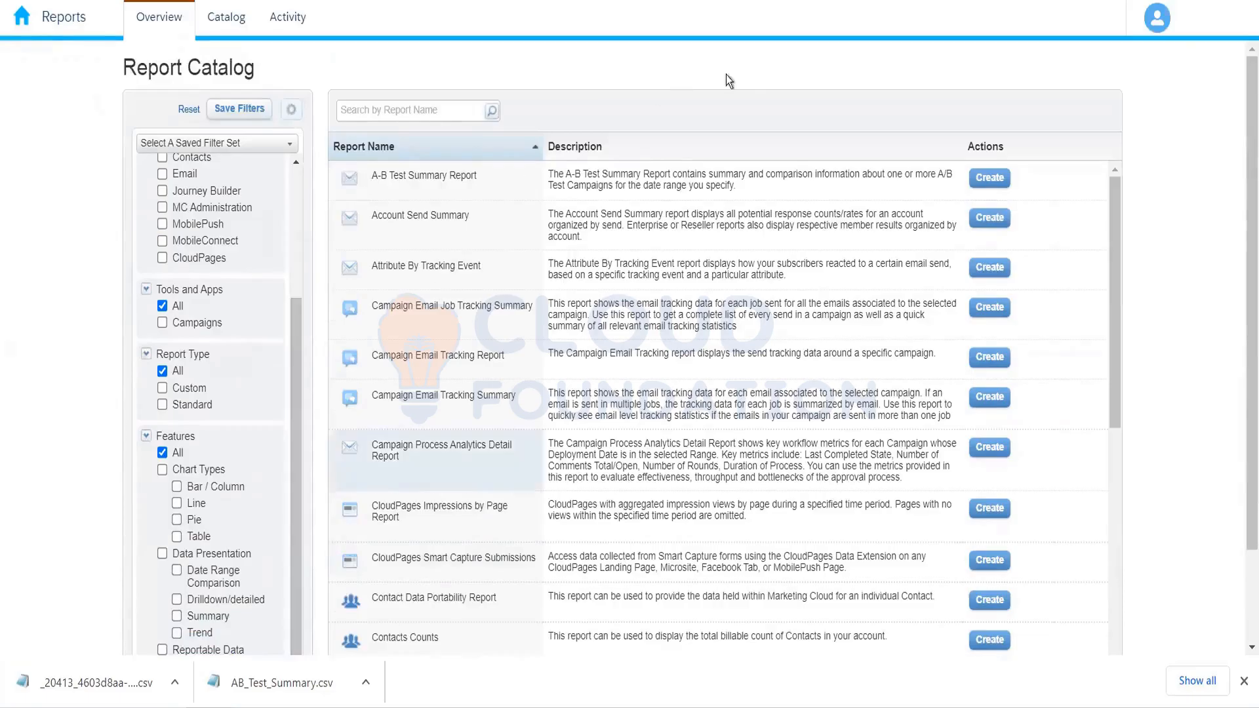
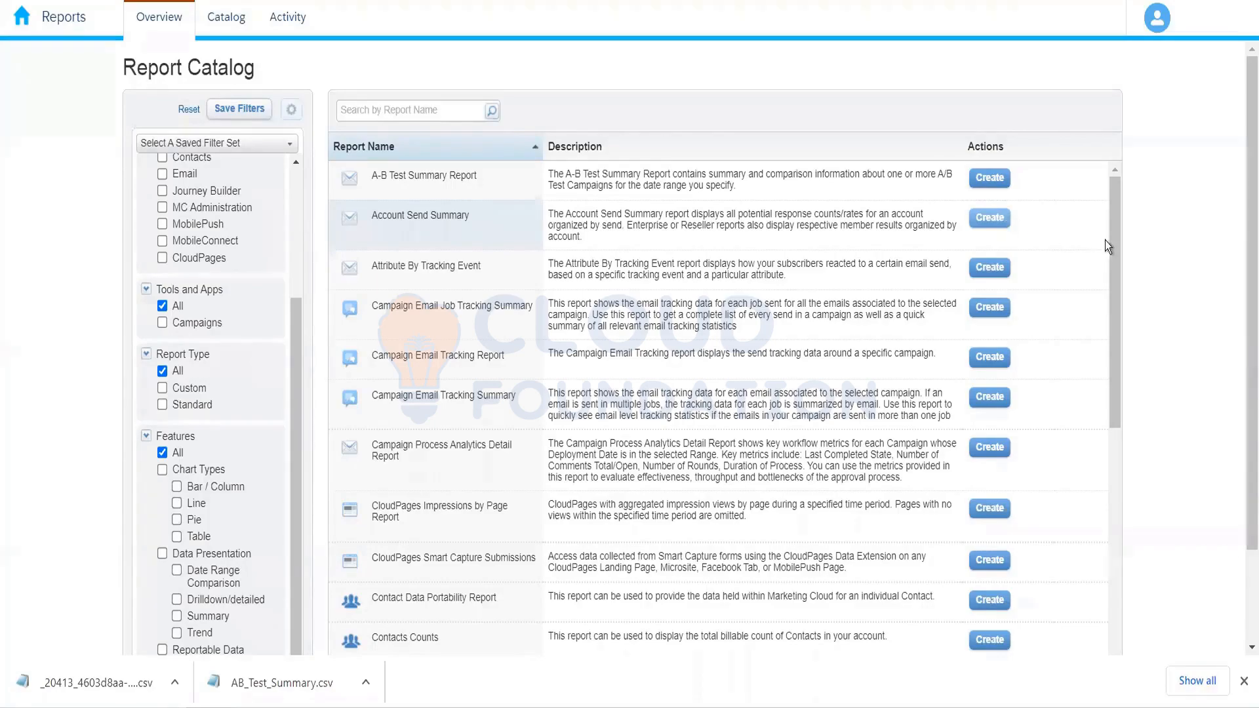
Browse the first page of catalog reports through List Performance Over Time, return to its beginning, and open the Catalog view
scroll(1112, 337, "down", 3)
scroll(1096, 518, "down", 5)
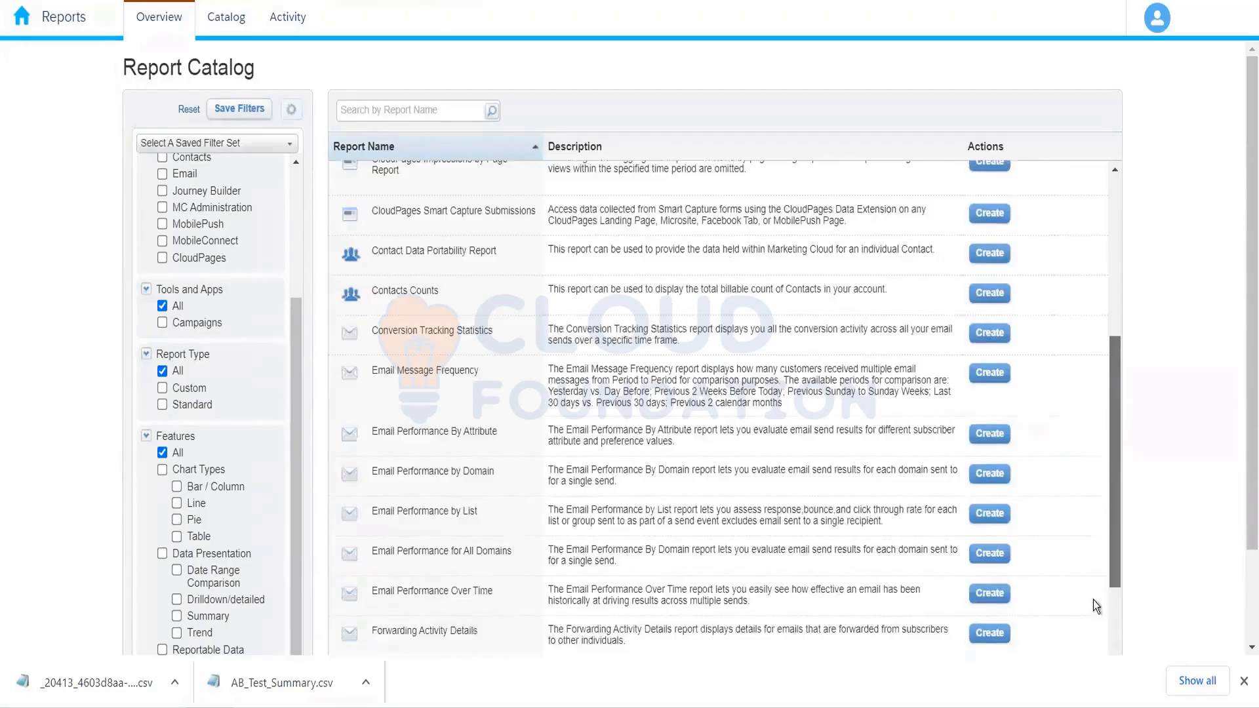
scroll(1241, 594, "down", 2)
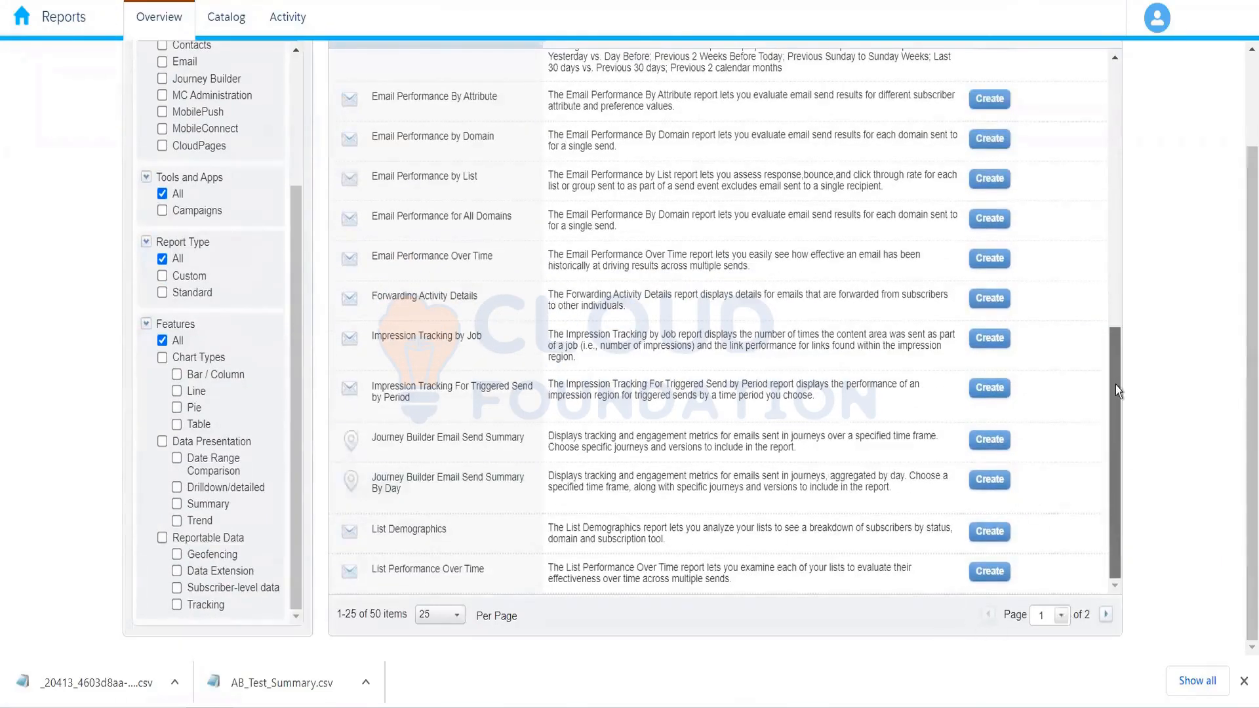
left_click_drag(1115, 384, 1108, 179)
scroll(993, 201, "up", 3)
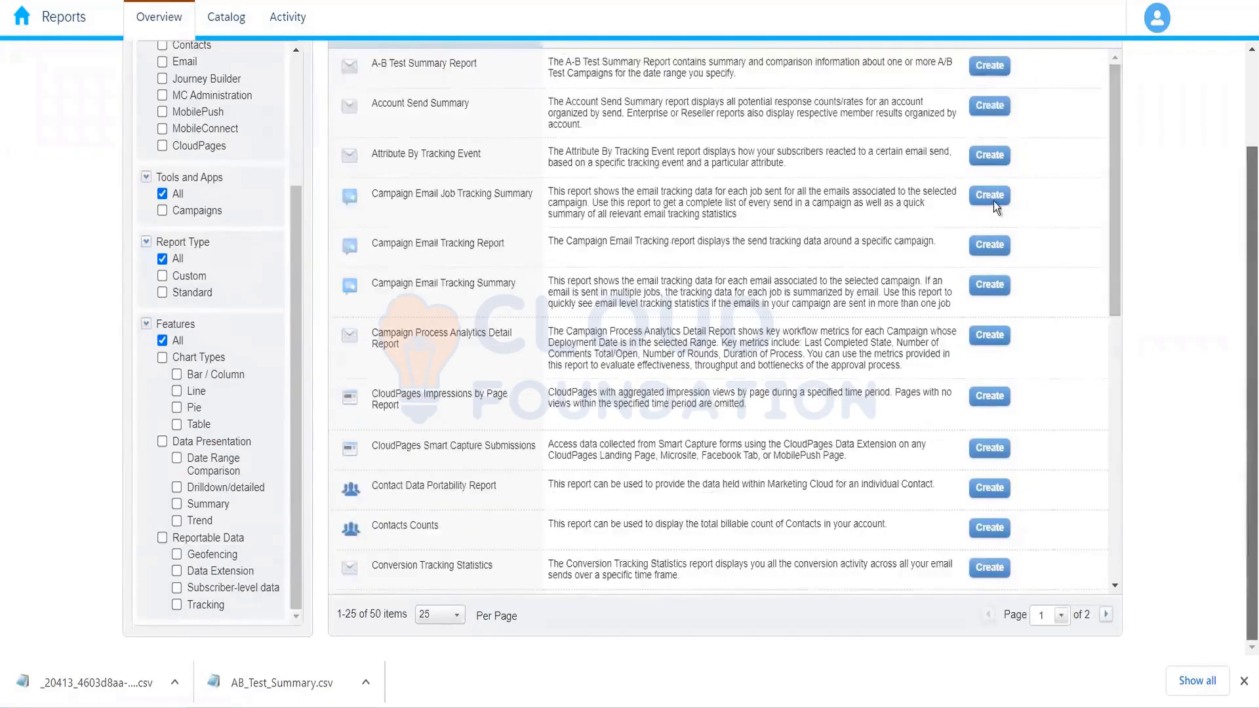
scroll(753, 148, "up", 2)
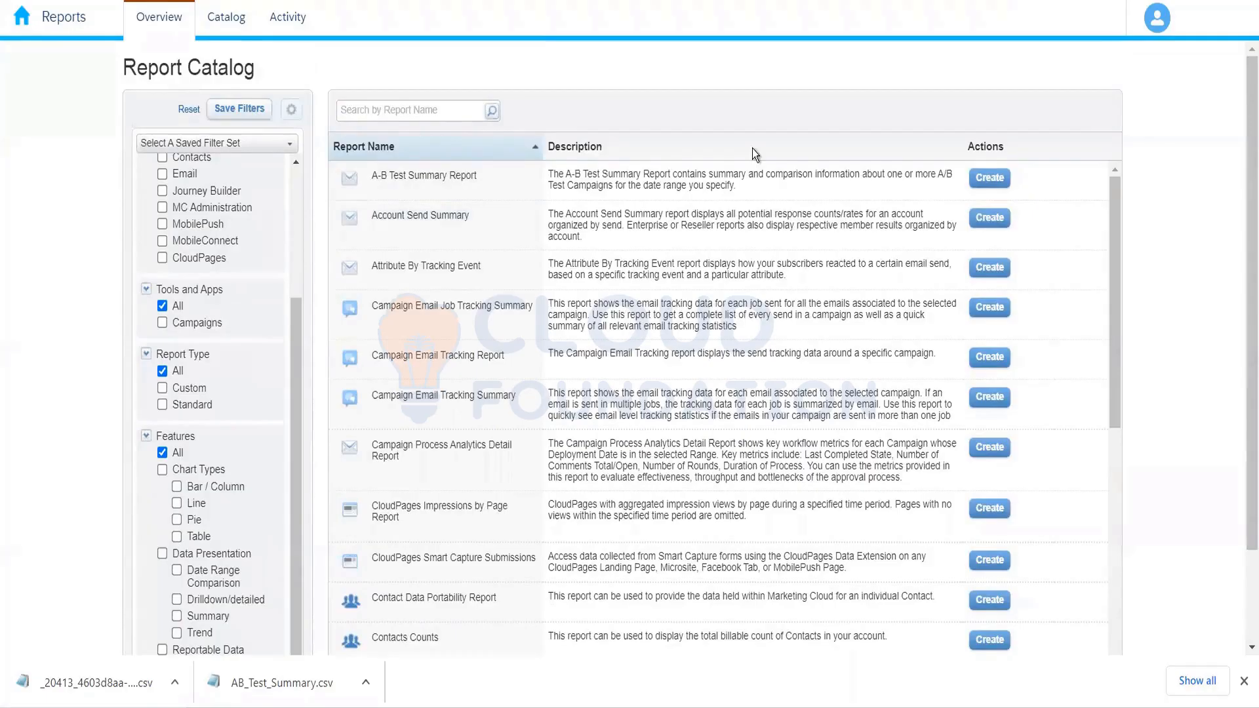
left_click(226, 21)
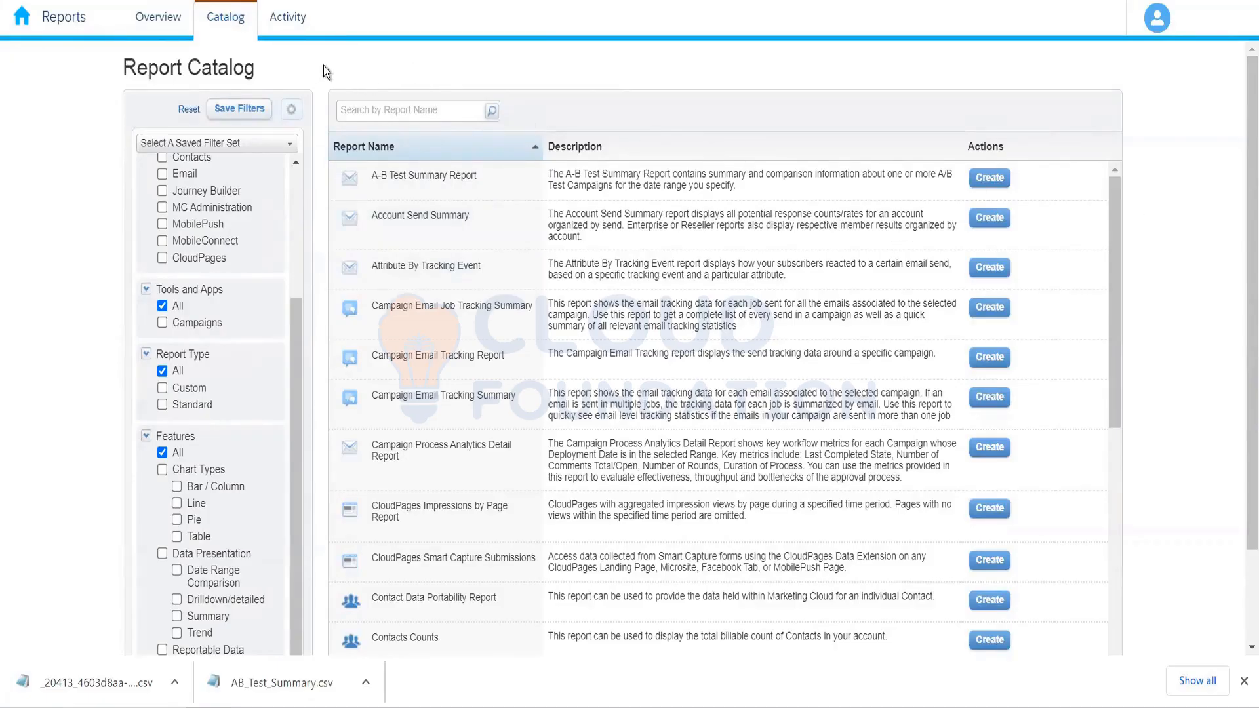
Review the report activity for today, the run history and the scheduled reports, ending on today's activity
left_click(287, 19)
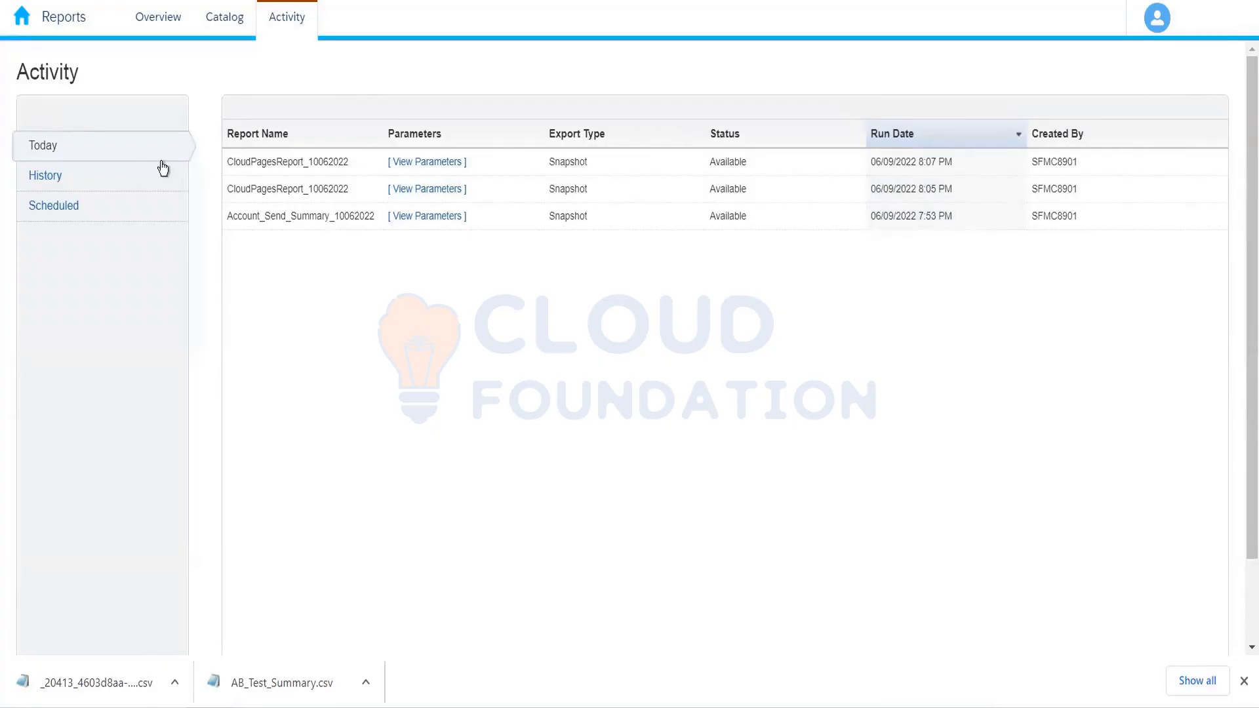
left_click(72, 184)
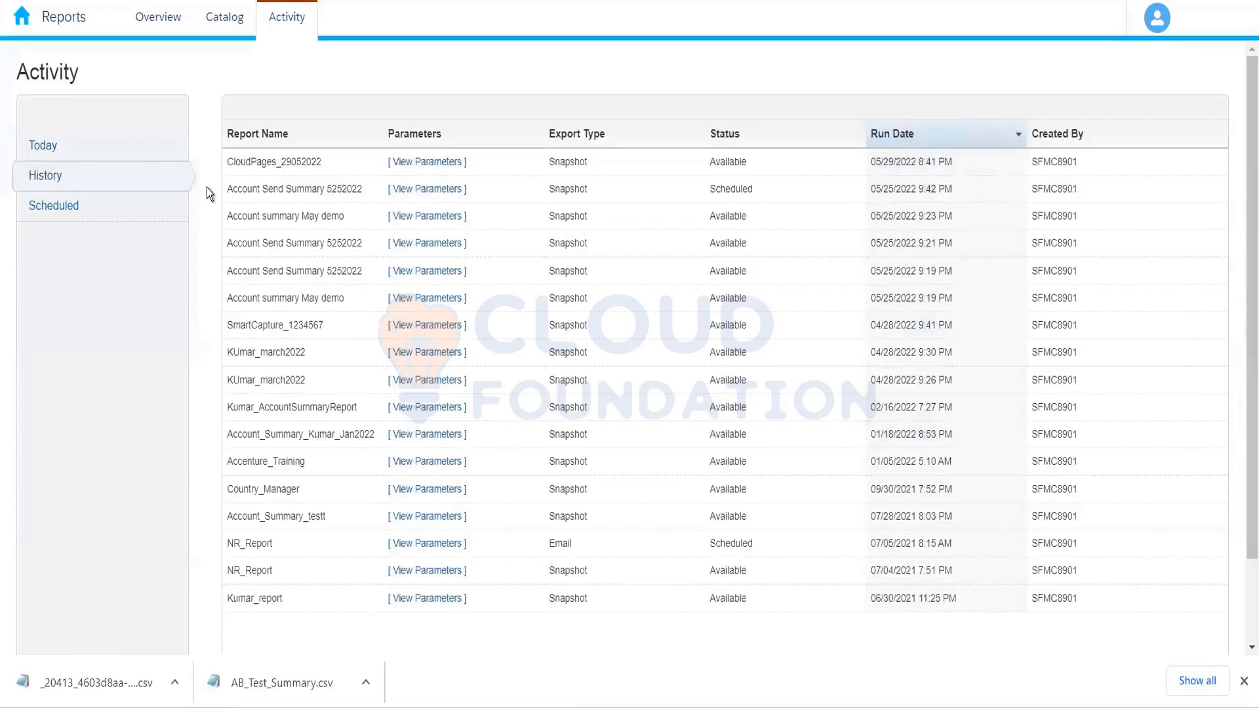
left_click(88, 211)
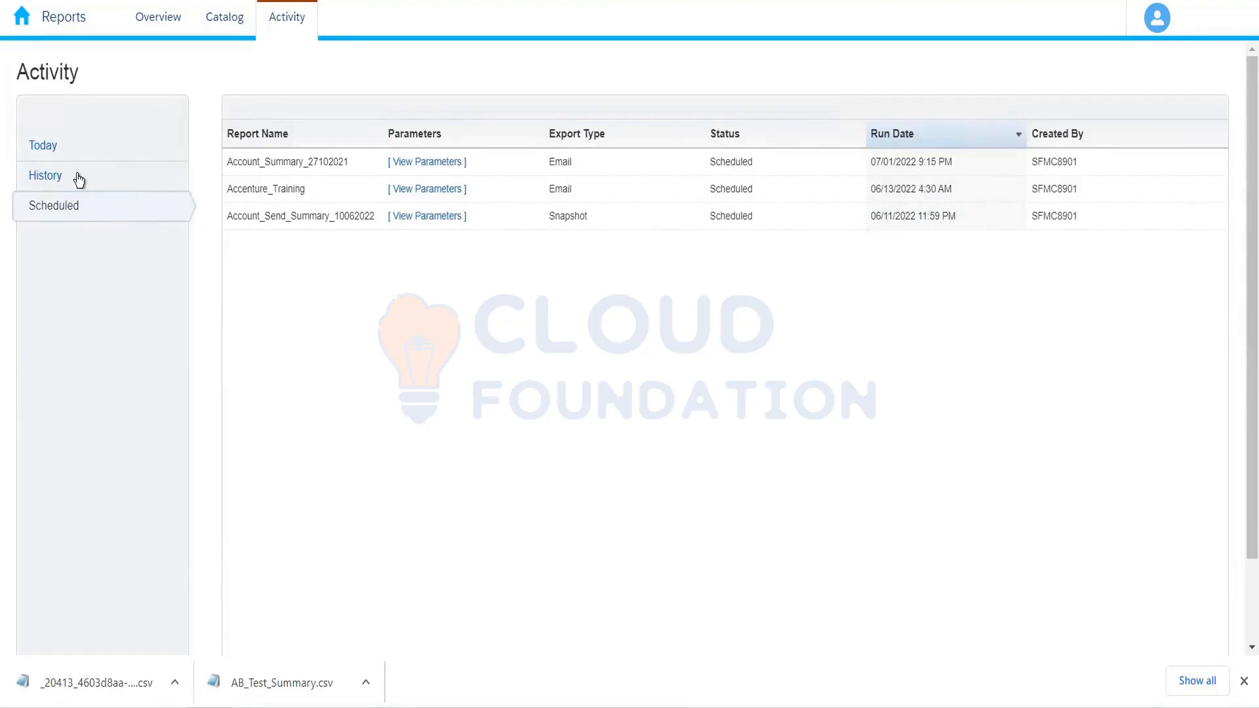
left_click(98, 177)
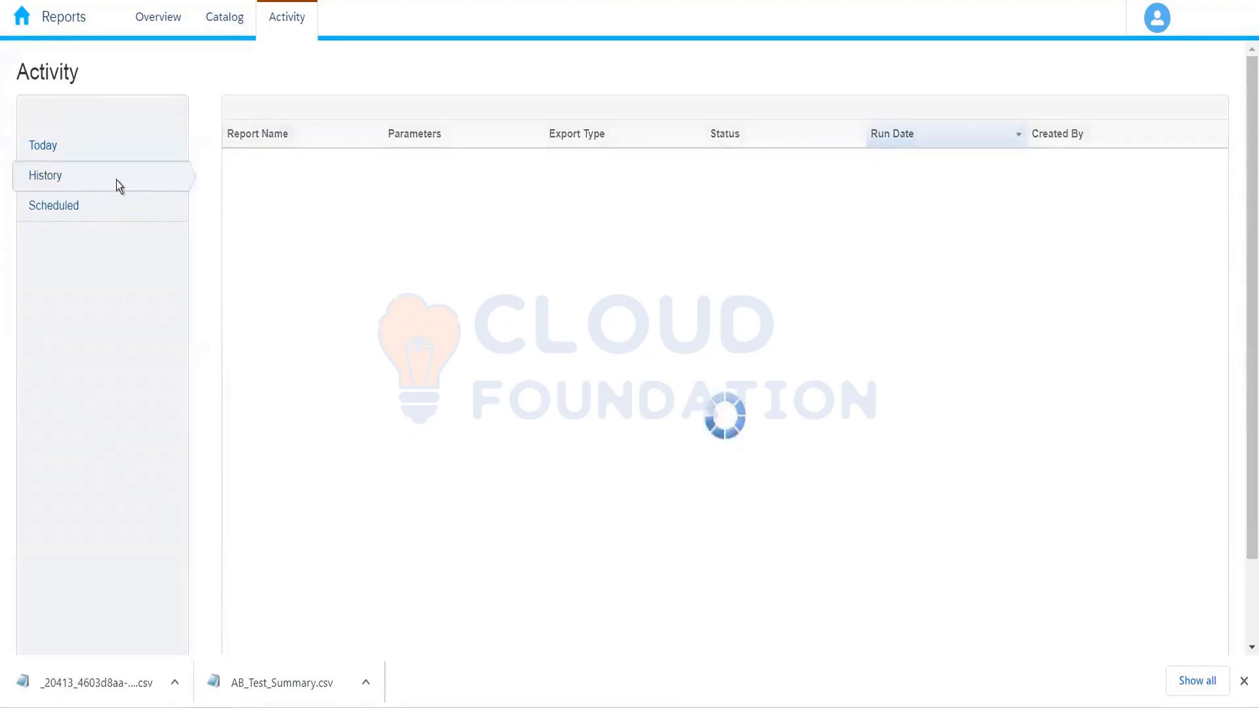
mouse_move(390, 380)
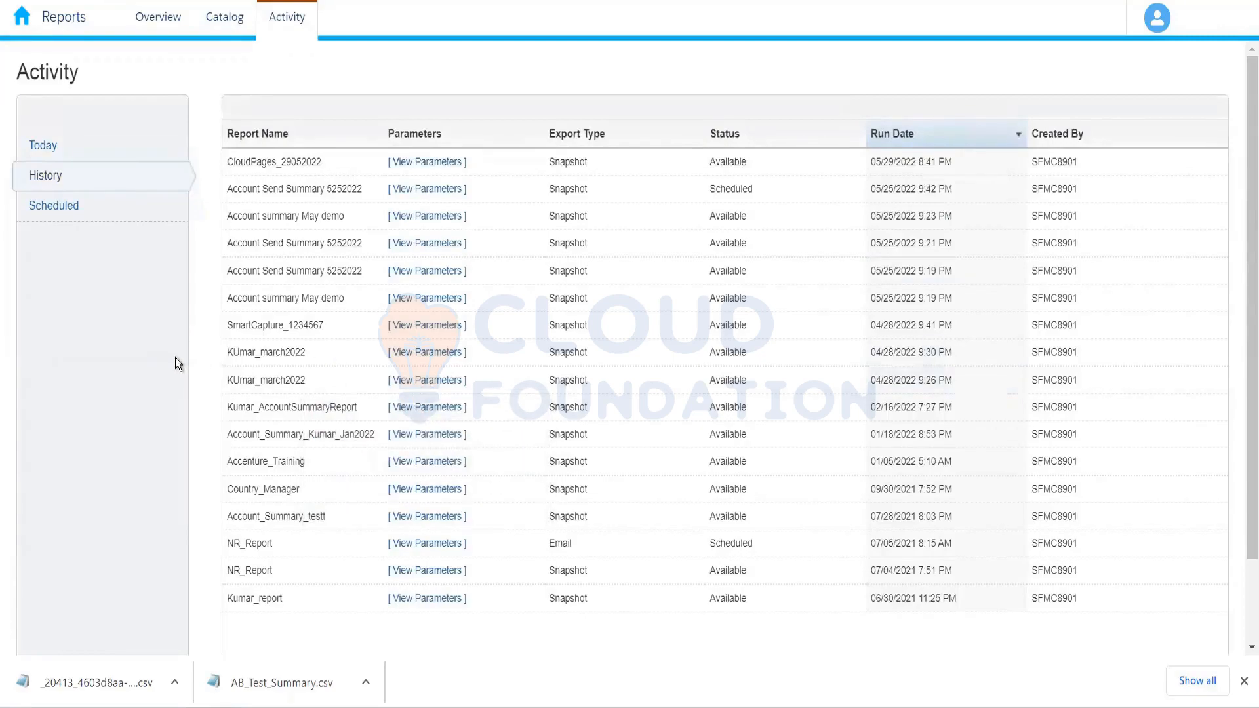
left_click(77, 150)
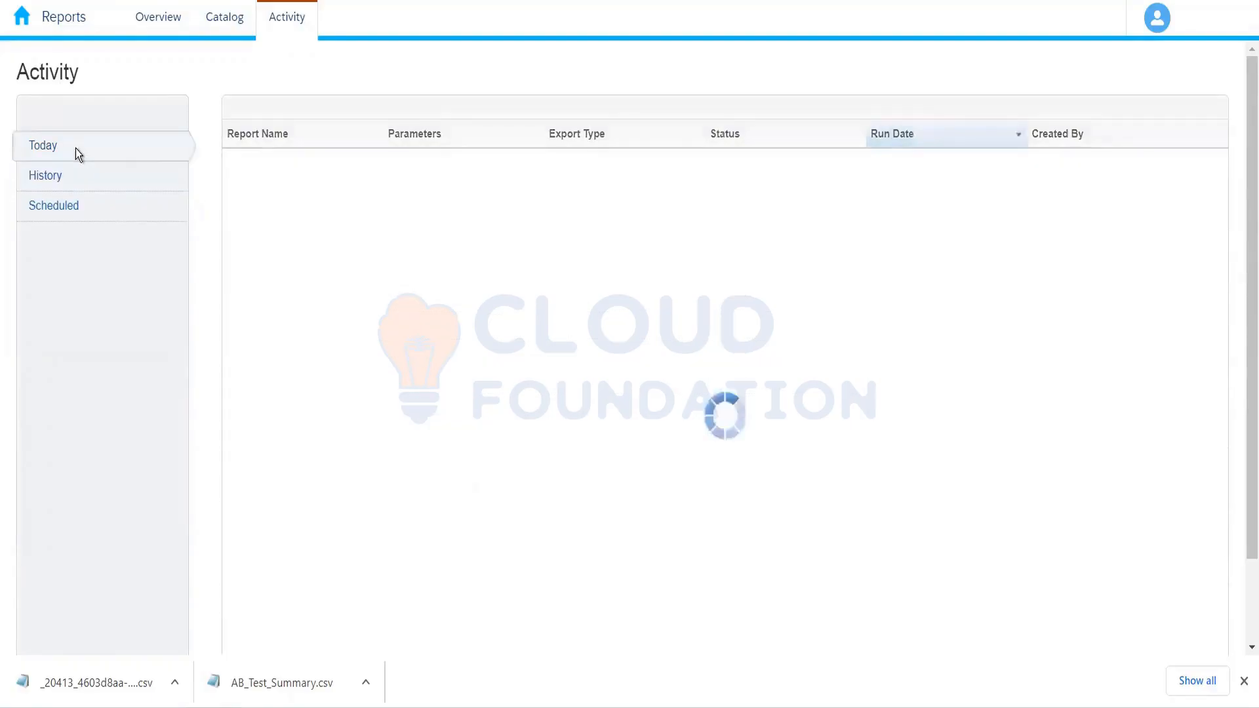